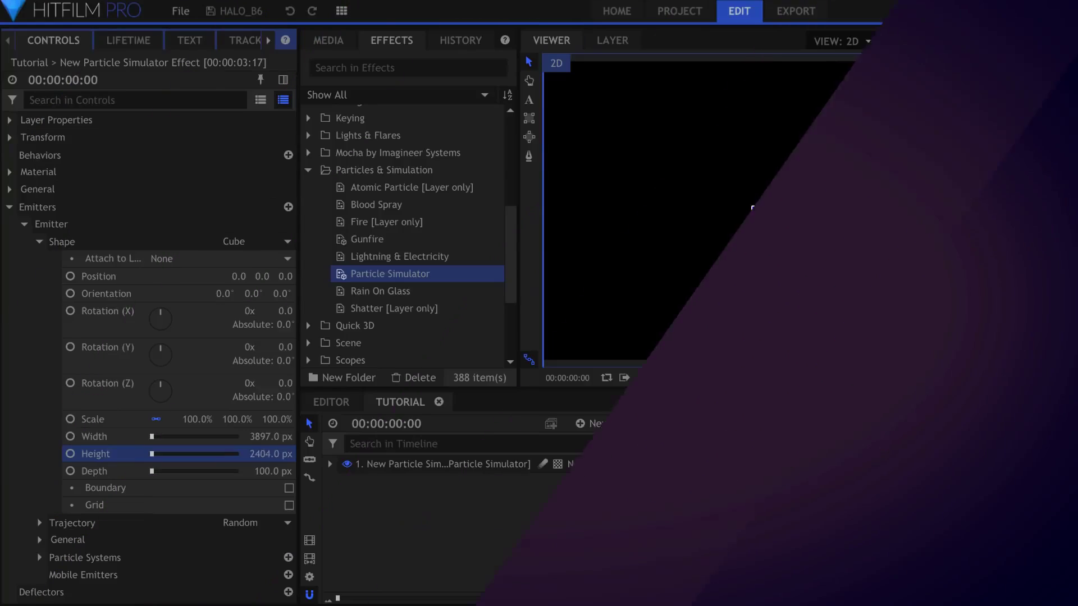
Preview the particle emission and set the particle system's movement Life to 60 s.
key("space")
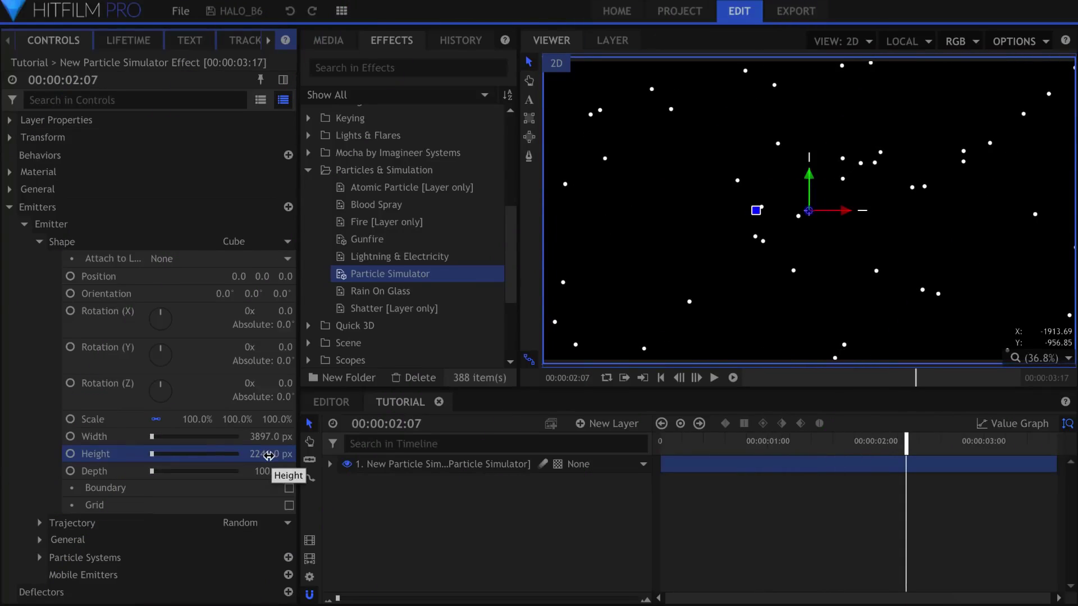
scroll(169, 505, "down", 2)
left_click(39, 510)
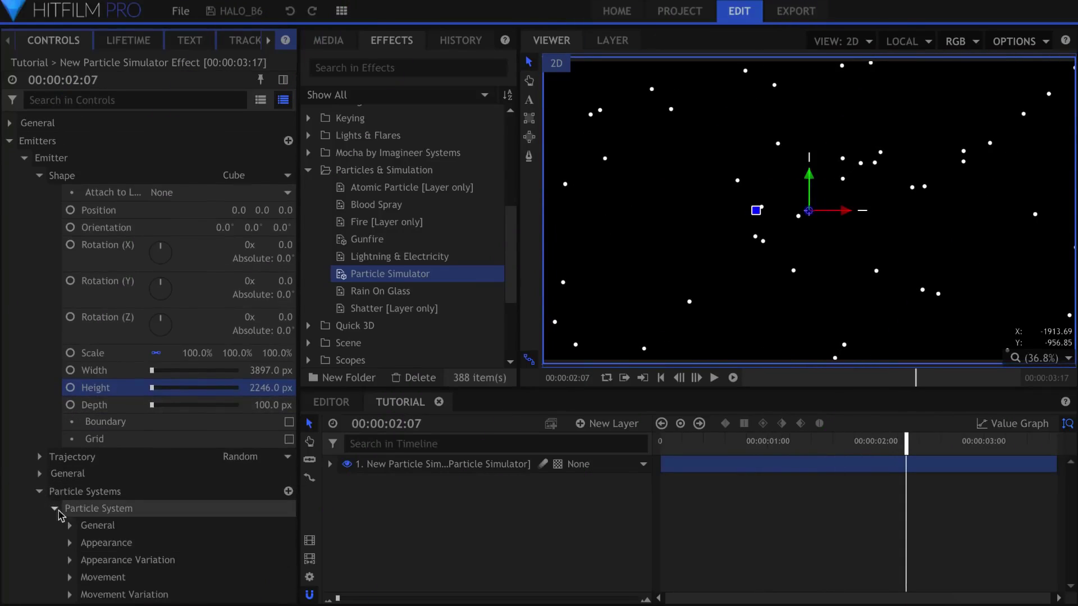
left_click(70, 527)
scroll(77, 580, "down", 3)
scroll(76, 579, "down", 3)
left_click_drag(213, 267, 241, 267)
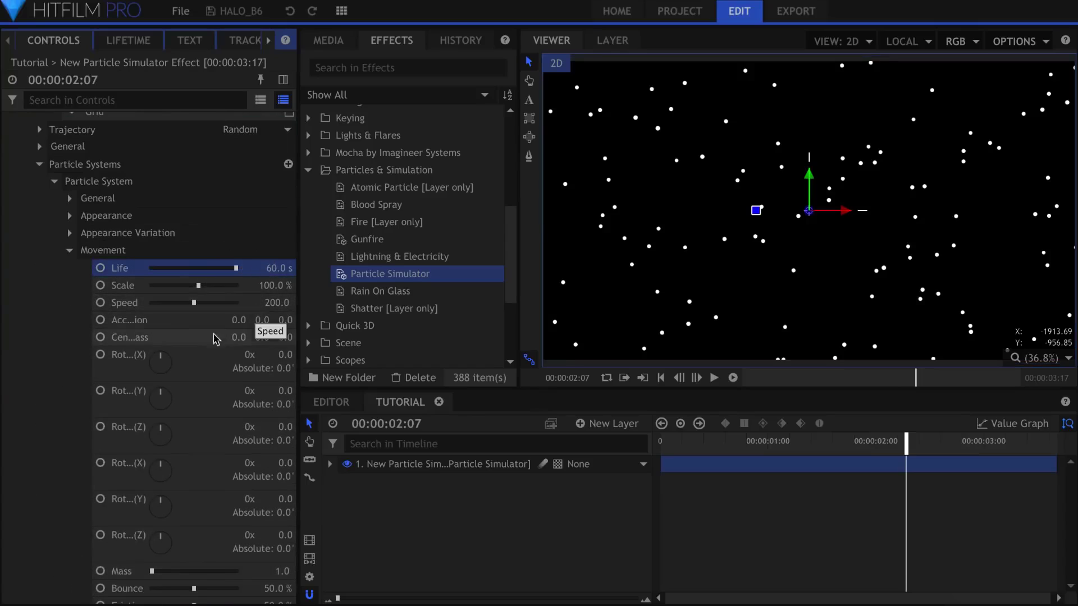
Set the particle appearance to the Built-In texture Missile Smoke.
left_click(73, 218)
left_click(204, 232)
left_click(205, 262)
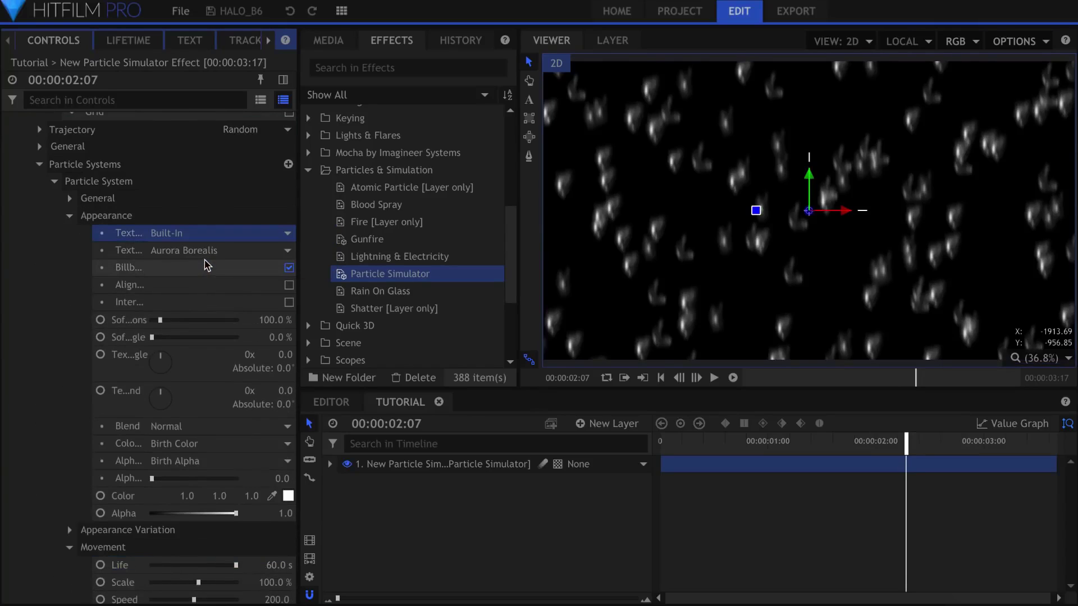
left_click(213, 251)
scroll(217, 308, "down", 7)
left_click(220, 295)
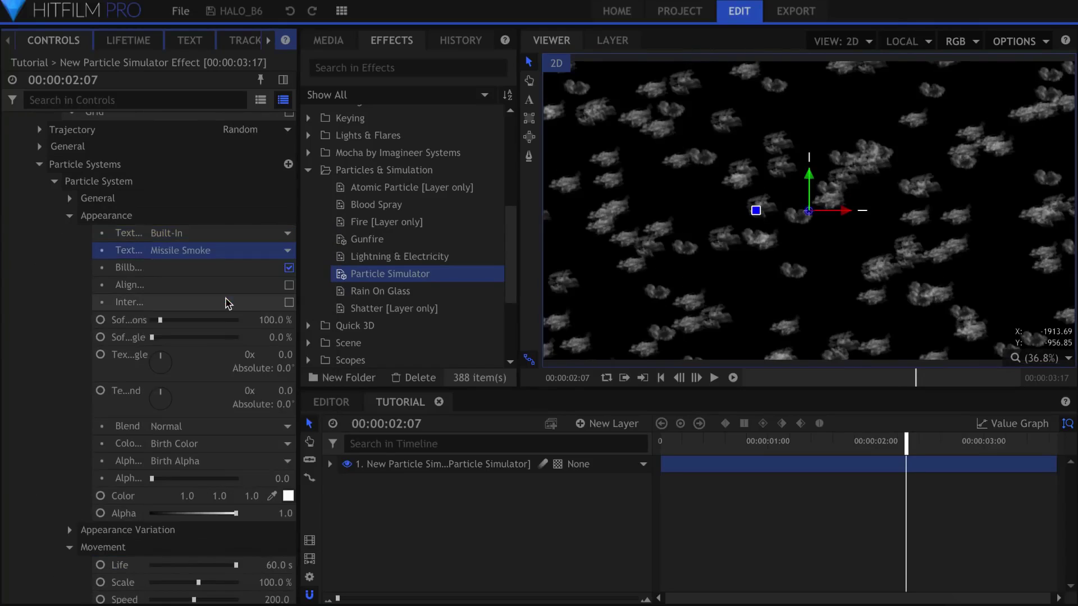
Set the particle movement Scale to 510 % and Speed to 0.
scroll(247, 315, "down", 5)
left_click_drag(253, 319, 249, 340)
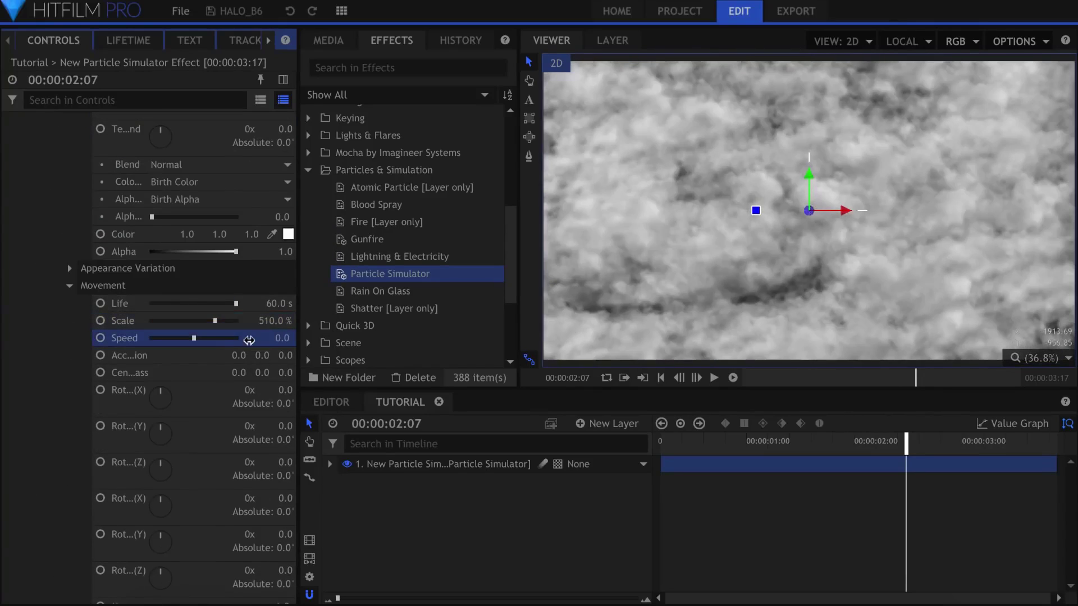
Keyframe the particles per second at 50 on the first frame, cut the emission on the following frame, and preview it.
key("Home")
scroll(241, 339, "up", 10)
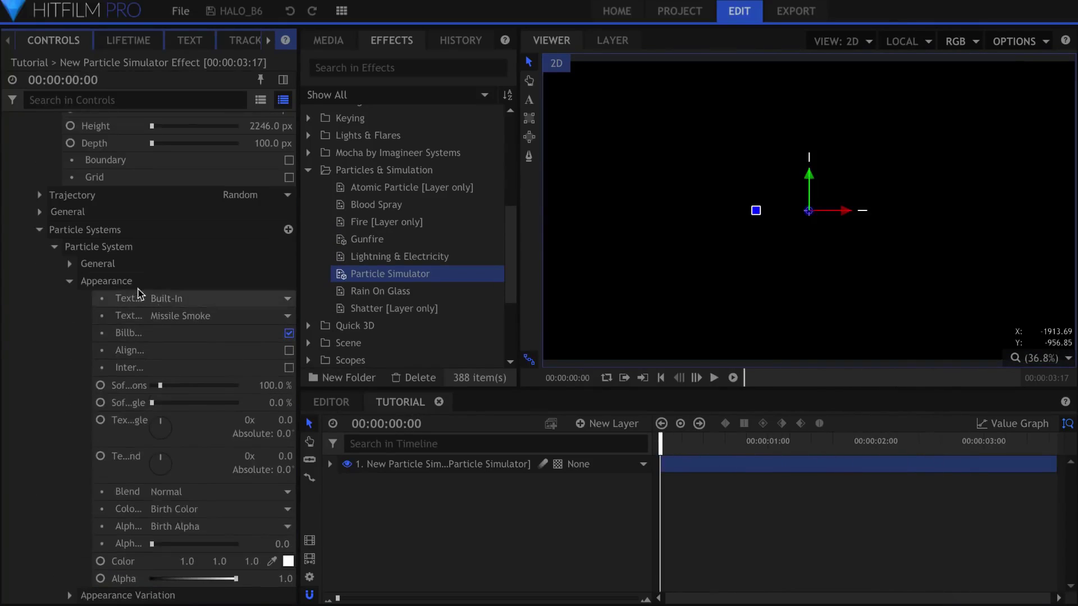
left_click(100, 351)
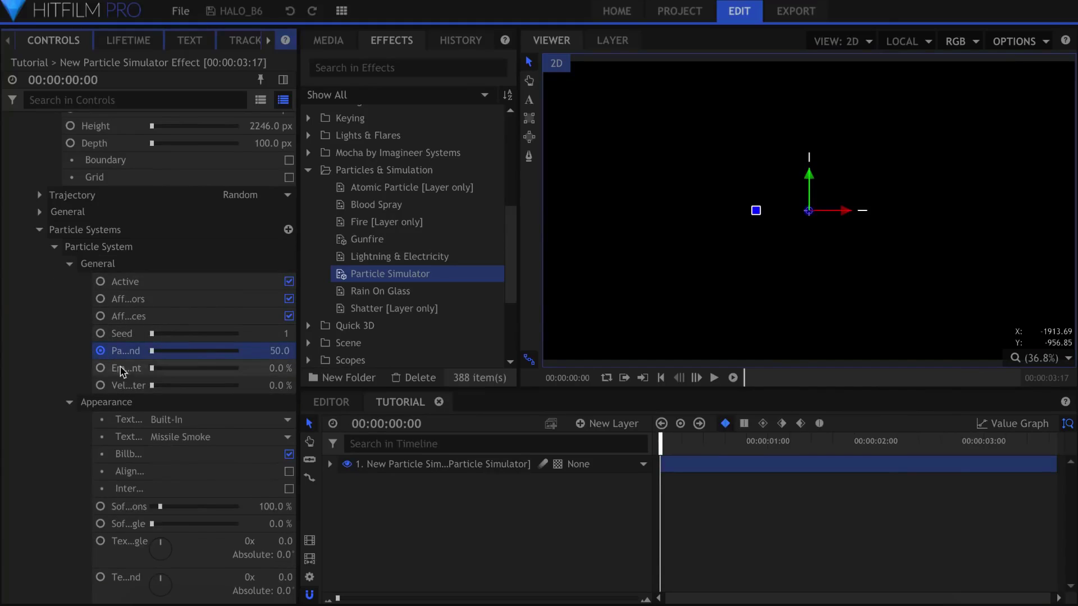
left_click(696, 379)
key("shift+Right")
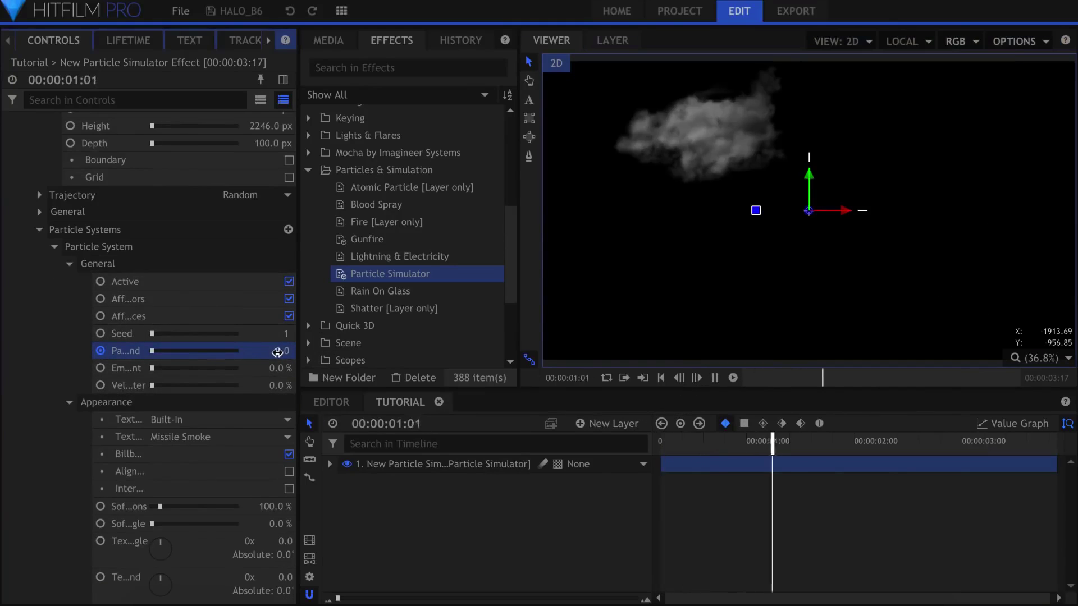
key("Home")
Set the simulator's Time Shift to -1.0 s and preview the clouds from the start.
scroll(275, 342, "up", 15)
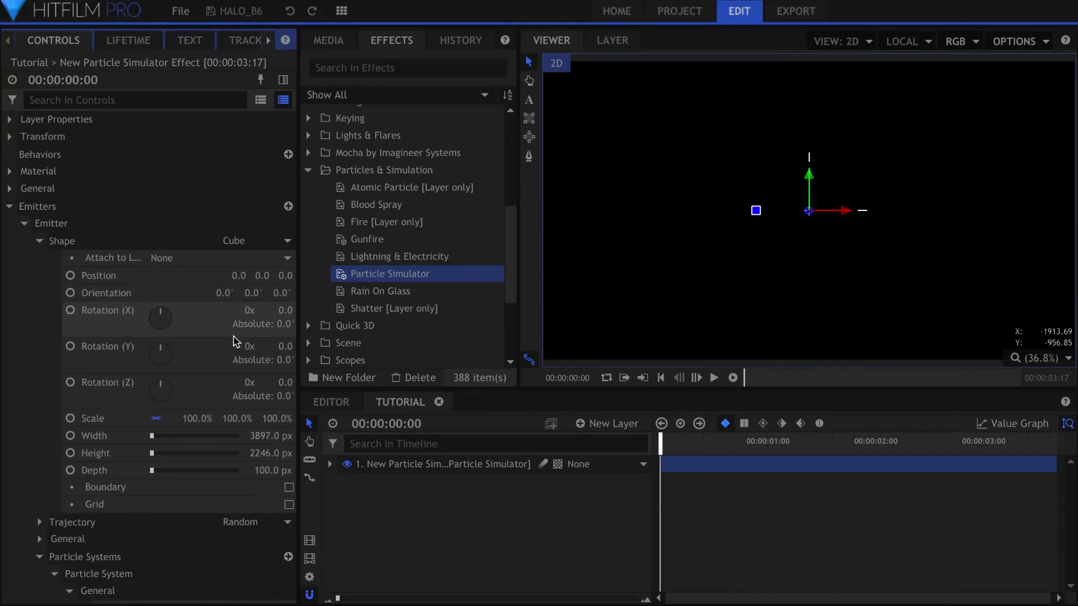
left_click_drag(283, 234, 263, 269)
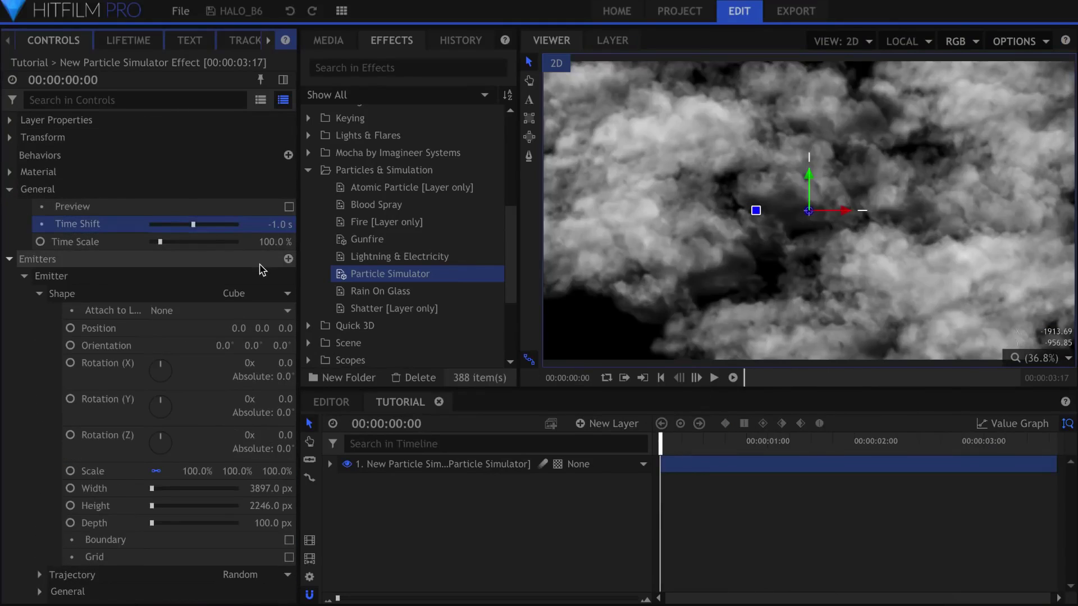
key("shift+Right")
key("Home")
Raise the first frame's particles-per-second value and set the texture angle variation to 180°.
scroll(261, 270, "down", 15)
scroll(261, 269, "down", 13)
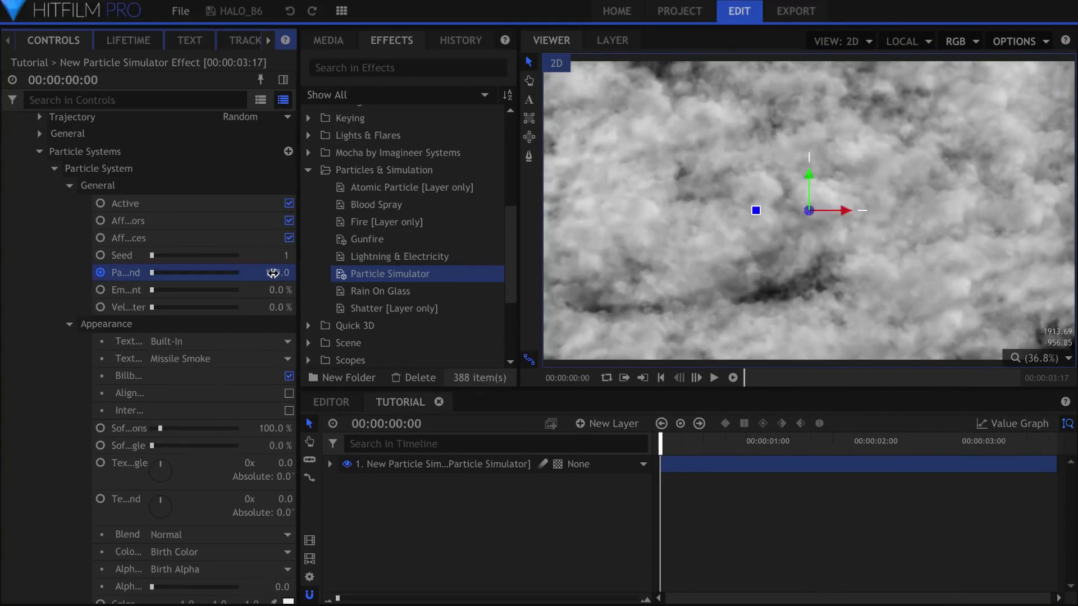
left_click(278, 263)
type("180")
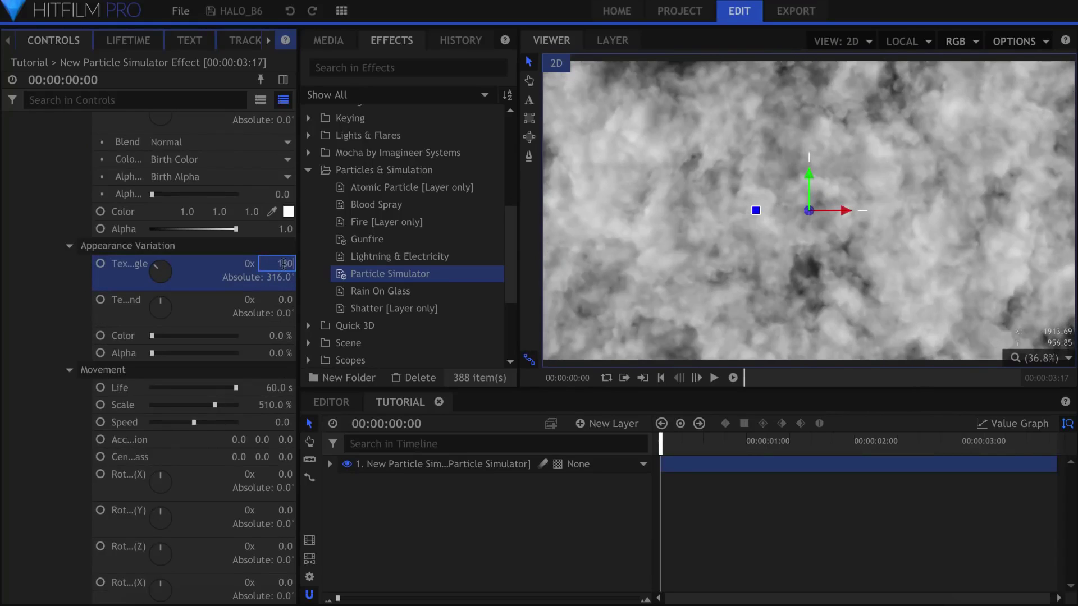
key("Return")
Try a texture-angle-per-second variation of 10°, preview it, and set it to 3° instead.
left_click(284, 299)
type("10")
key("Return")
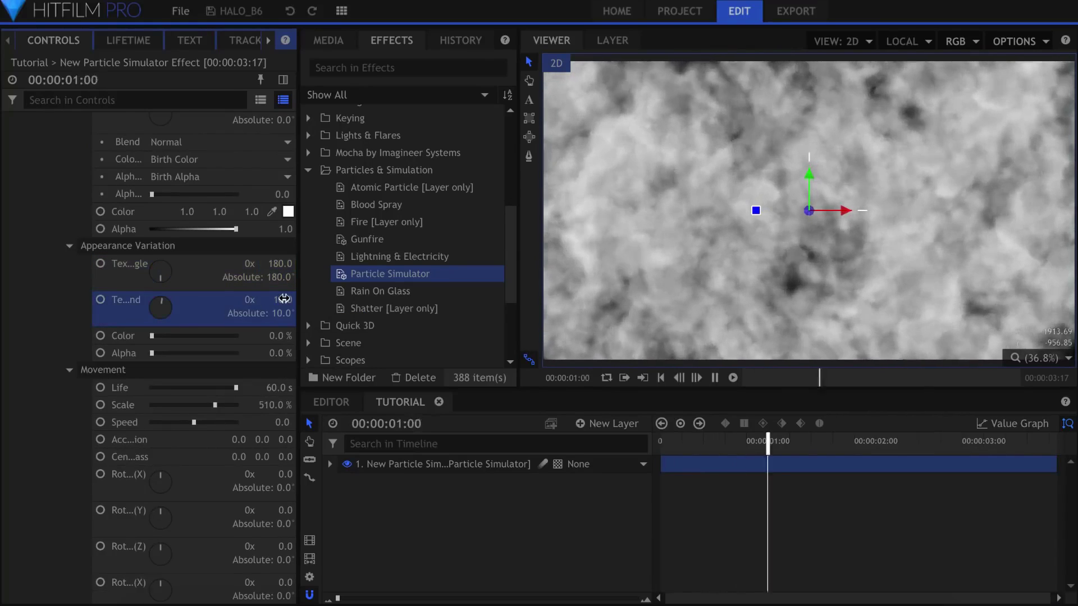
type("3")
key("Return")
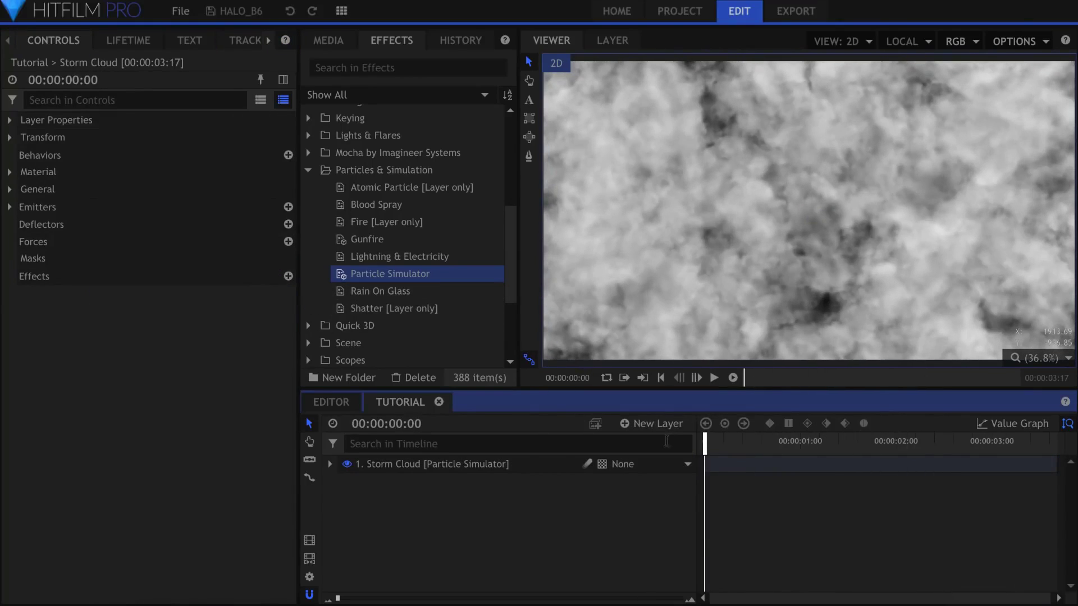
Add a light layer with its camera to the Storm Cloud composition and rename the light Ambient.
left_click(651, 424)
left_click(672, 508)
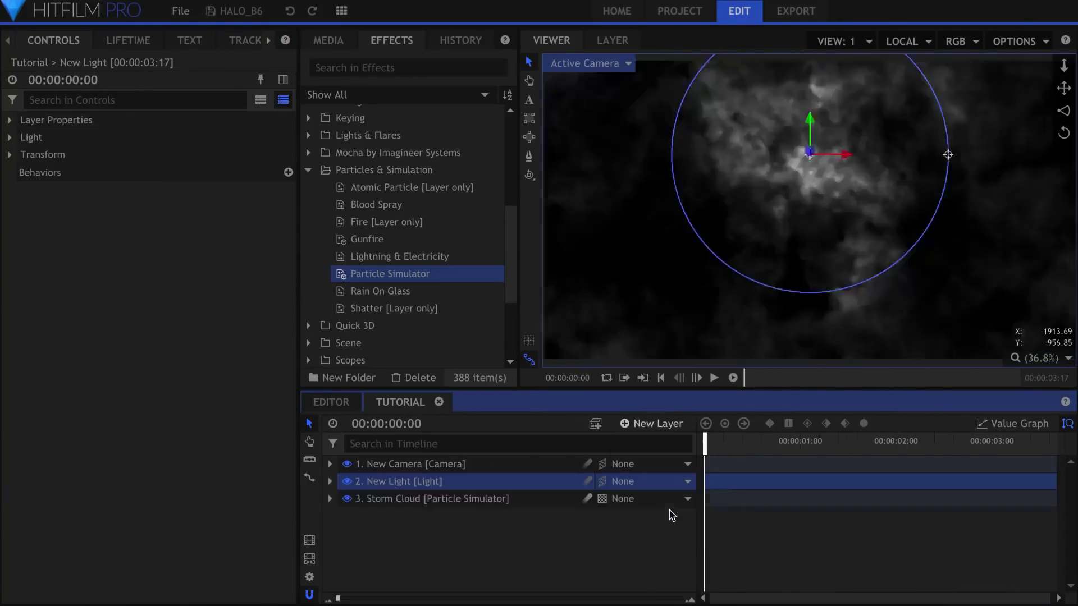
double_click(541, 482)
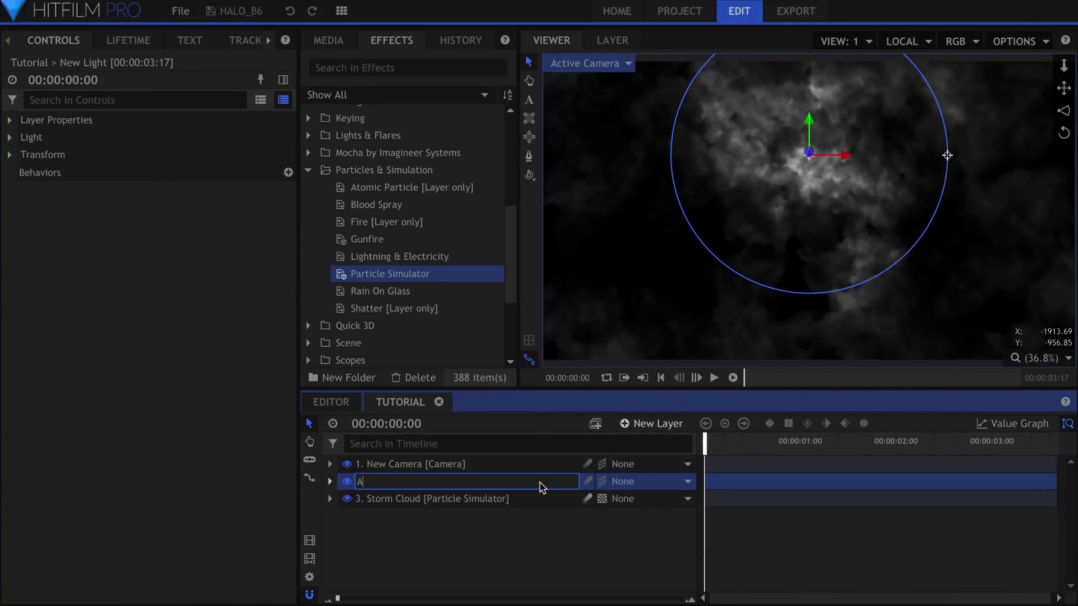
type("Ambient")
key("Return")
Change the Ambient light's type to Ambient and set its intensity to 9.
left_click(10, 137)
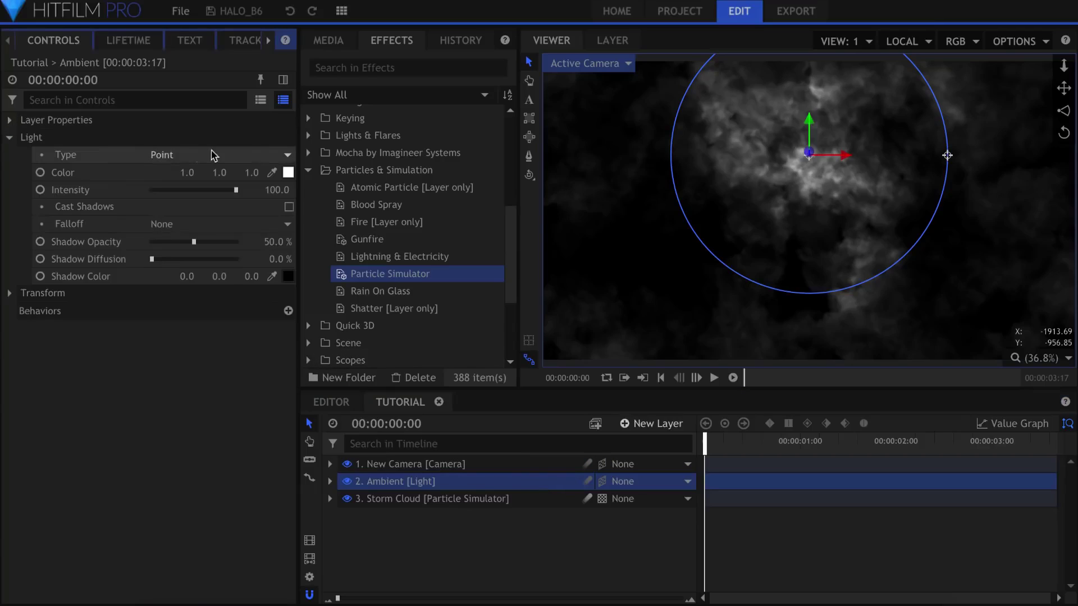
left_click(211, 156)
left_click(212, 159)
left_click_drag(236, 189, 159, 192)
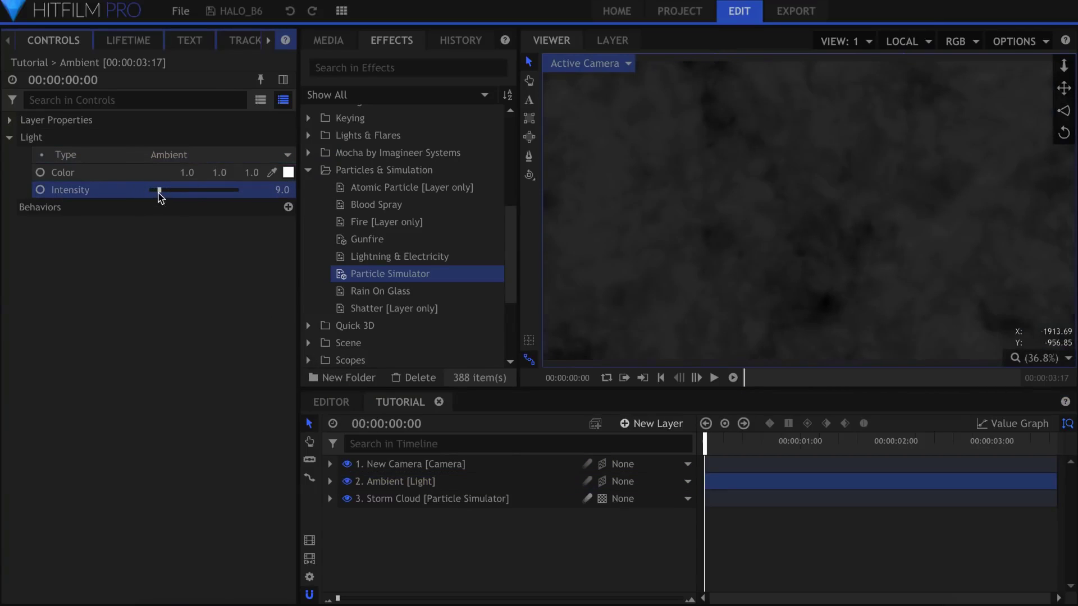
Add a second light named Lightning and place it below the camera layer.
left_click(651, 423)
left_click(656, 508)
double_click(532, 469)
type("Lightning")
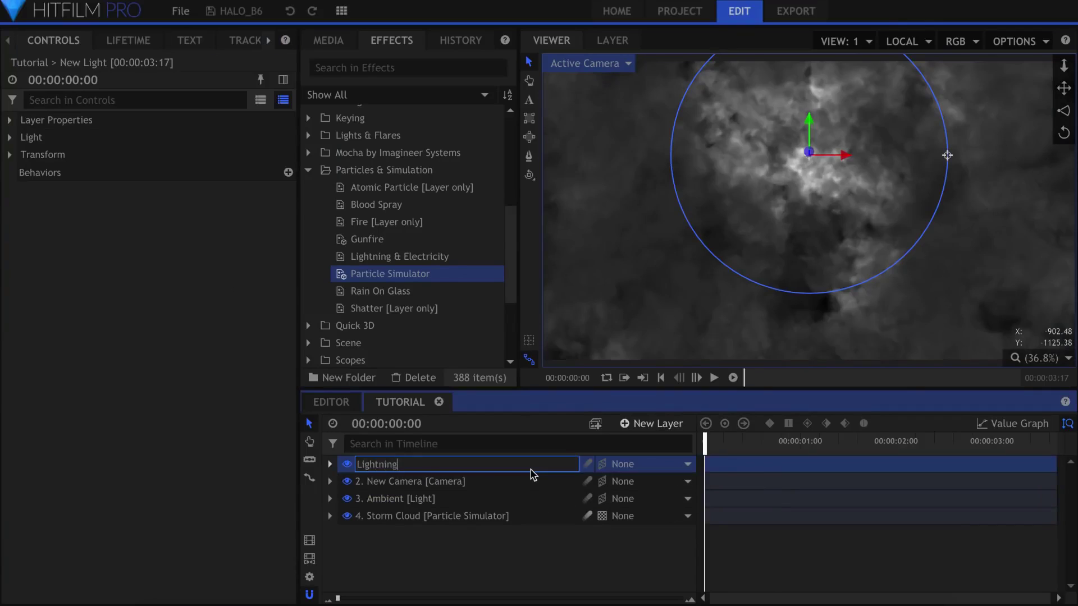
key("Return")
left_click_drag(531, 469, 526, 491)
Set the Lightning light's intensity to 31 and adjust its position in depth relative to the clouds.
left_click(31, 137)
left_click(9, 137)
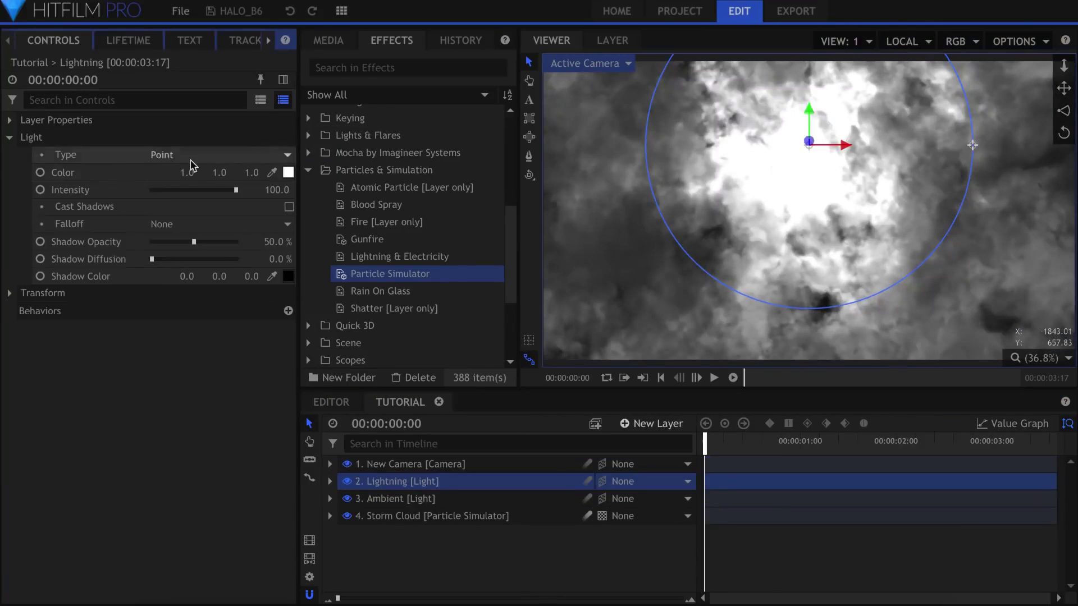
left_click_drag(238, 190, 178, 190)
left_click_drag(795, 151, 796, 178)
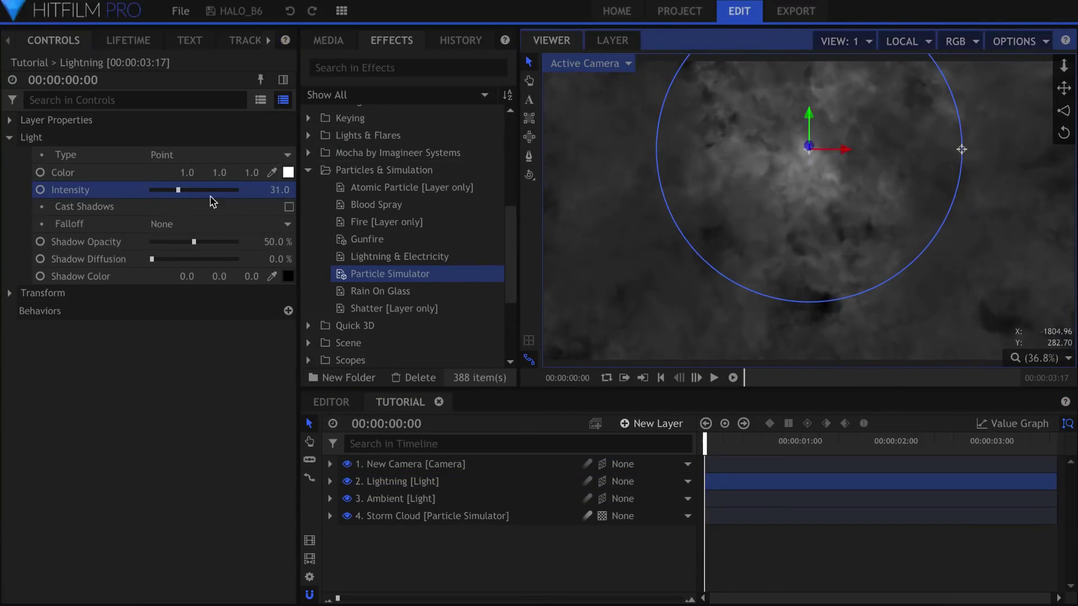
Keyframe the Lightning light's intensity at 0 on the first frame and at 59 on frame 5.
left_click_drag(212, 201, 110, 202)
left_click(40, 190)
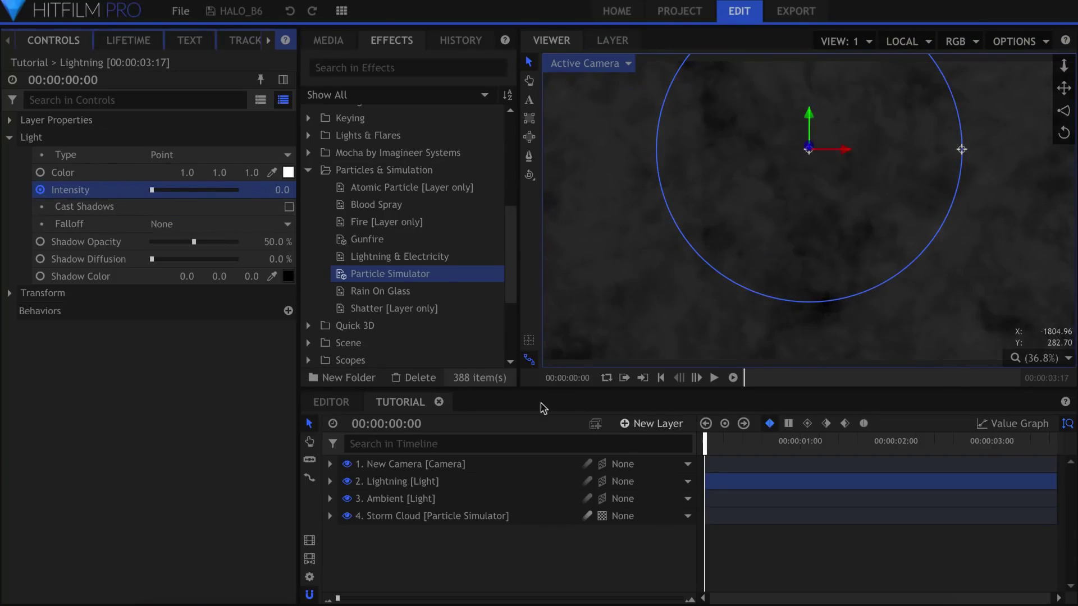
left_click(696, 377)
left_click(696, 377)
left_click(696, 377)
left_click(696, 377)
left_click(696, 377)
left_click_drag(209, 192, 201, 191)
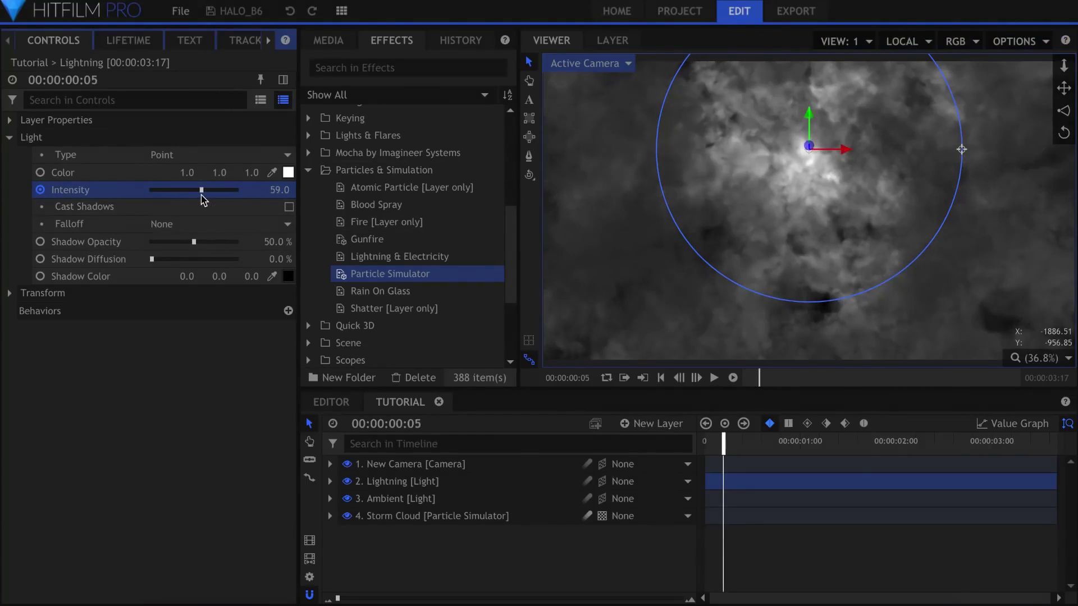
Keyframe the Lightning intensity back to 0 five frames after the flash peak, preview it, and return to the start.
left_click(696, 377)
left_click(695, 377)
left_click(696, 377)
left_click(695, 377)
left_click(695, 377)
key("Home")
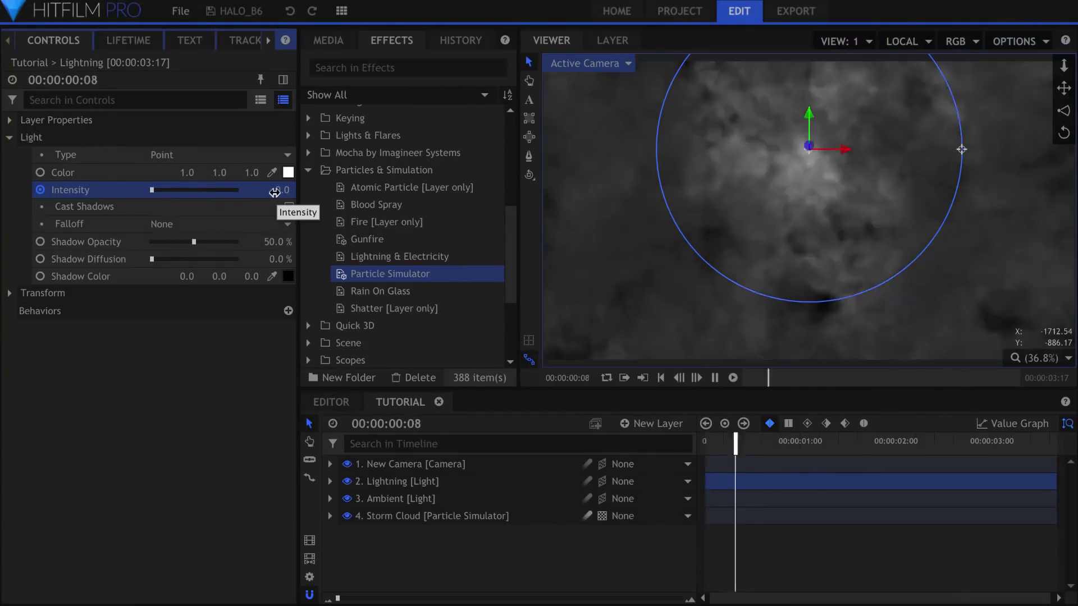
Copy the three Lightning intensity keyframes and paste them just after the 1-second mark.
left_click(329, 481)
left_click(773, 531)
left_click(804, 441)
right_click(743, 534)
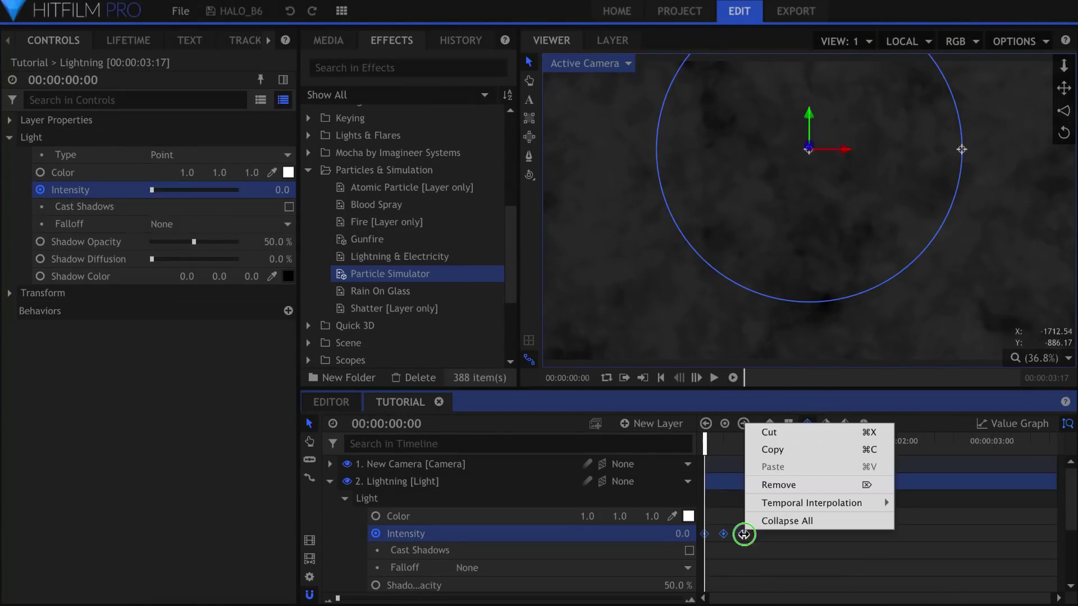
right_click(638, 533)
left_click(665, 480)
Paste the intensity flash keyframes again at 00:00:02:07 and 00:00:03:08.
left_click(919, 441)
right_click(653, 534)
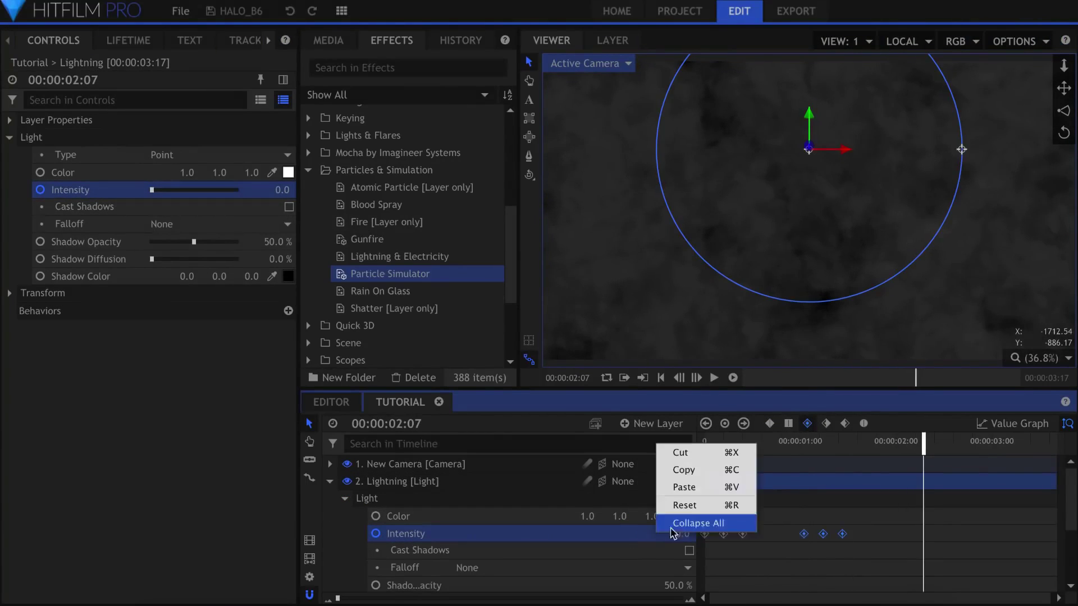
left_click(681, 481)
left_click(1020, 442)
right_click(623, 533)
left_click(651, 481)
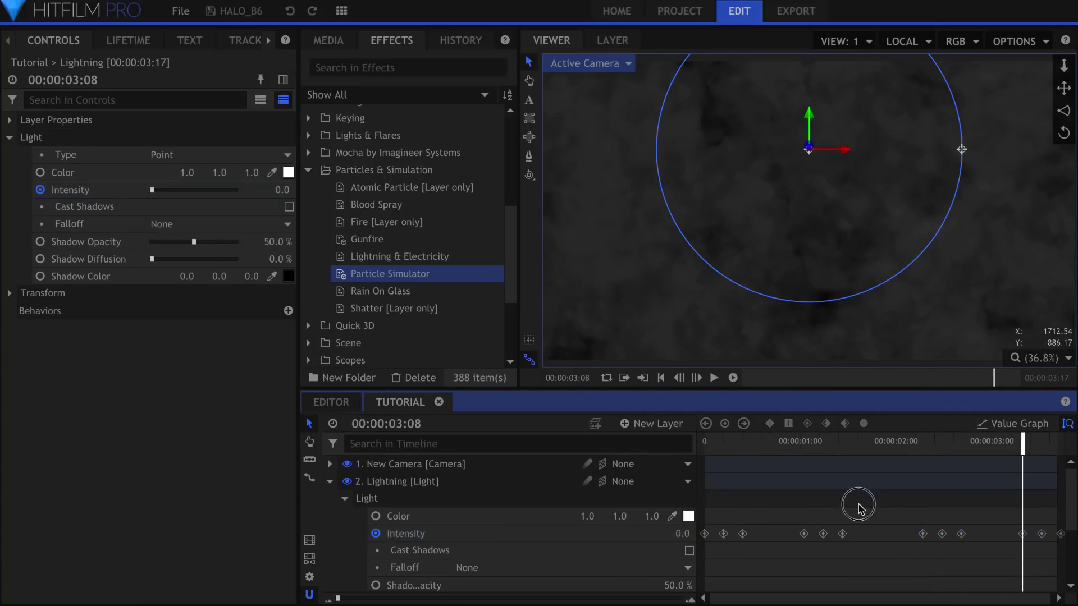
Enable Position keyframing for the Lightning light at the first frame and place the light in the frame's upper left.
left_click(345, 499)
left_click(345, 515)
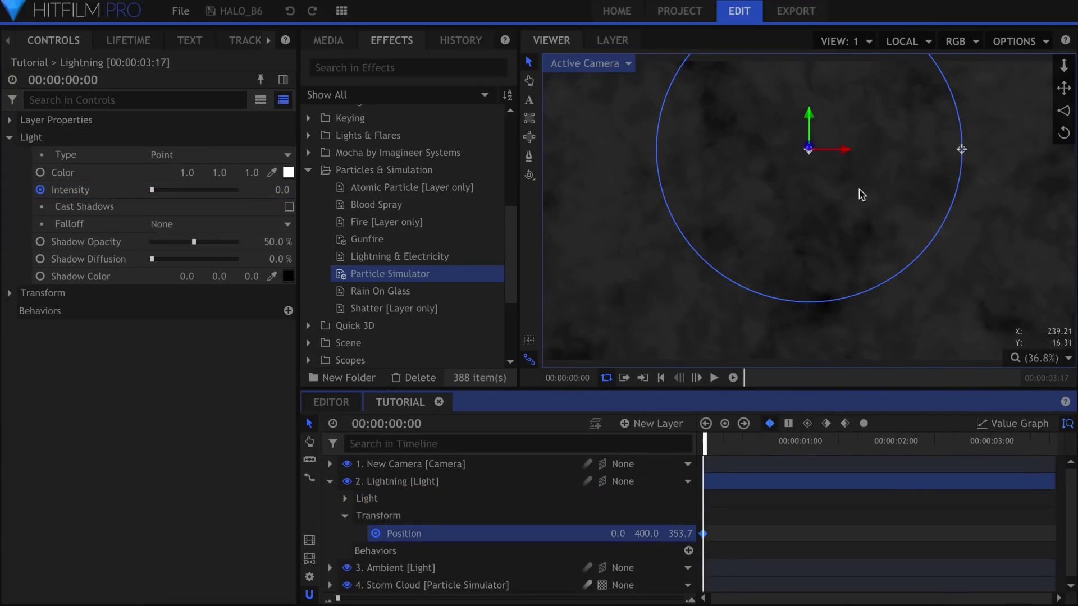
key("Home")
left_click(344, 499)
scroll(354, 508, "down", 1)
Keyframe the Lightning light at the frame's lower right at 00:00:01:08 and at its lower left at 00:00:02:14.
left_click_drag(775, 440, 831, 441)
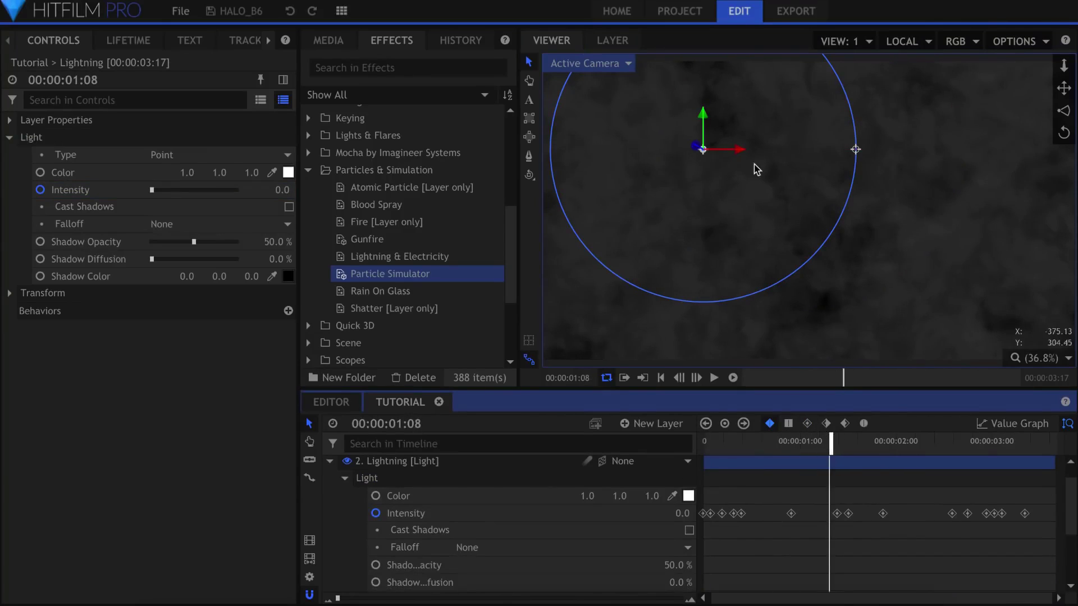
left_click_drag(701, 149, 973, 348)
left_click_drag(904, 440, 947, 441)
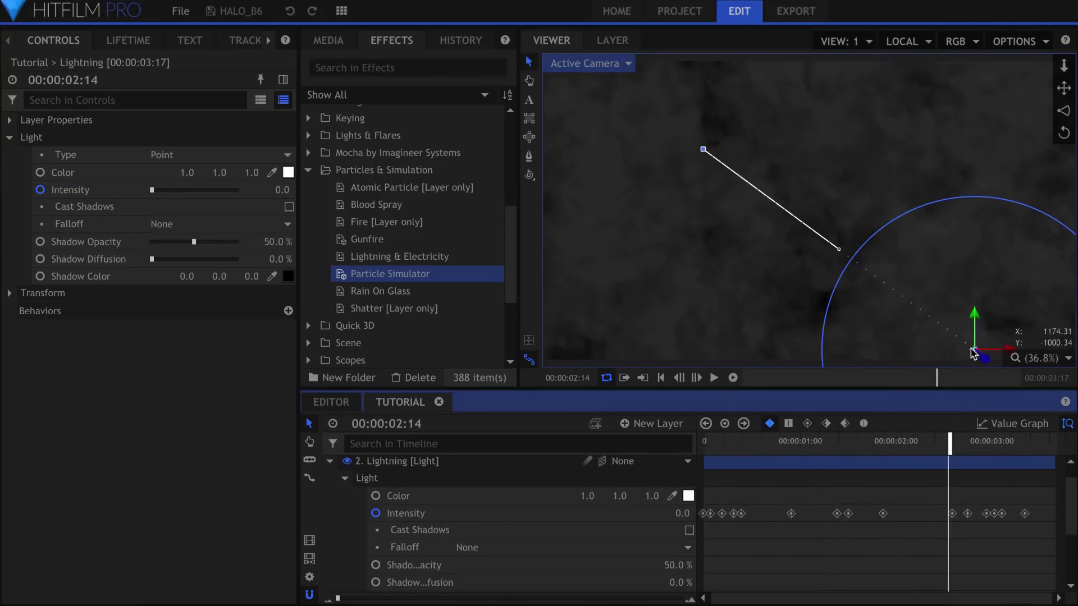
left_click(713, 377)
scroll(803, 565, "down", 3)
key("space")
scroll(818, 494, "down", 3)
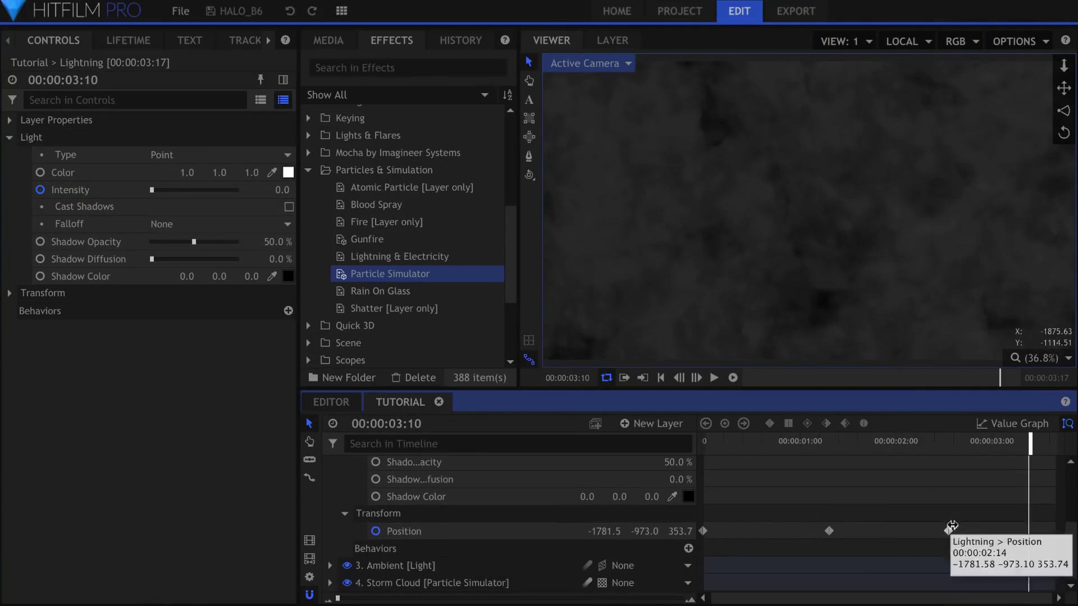
Convert all three Lightning Position keyframes to constant interpolation and preview the flashes.
left_click_drag(980, 556, 682, 510)
left_click(788, 423)
left_click(799, 503)
key("space")
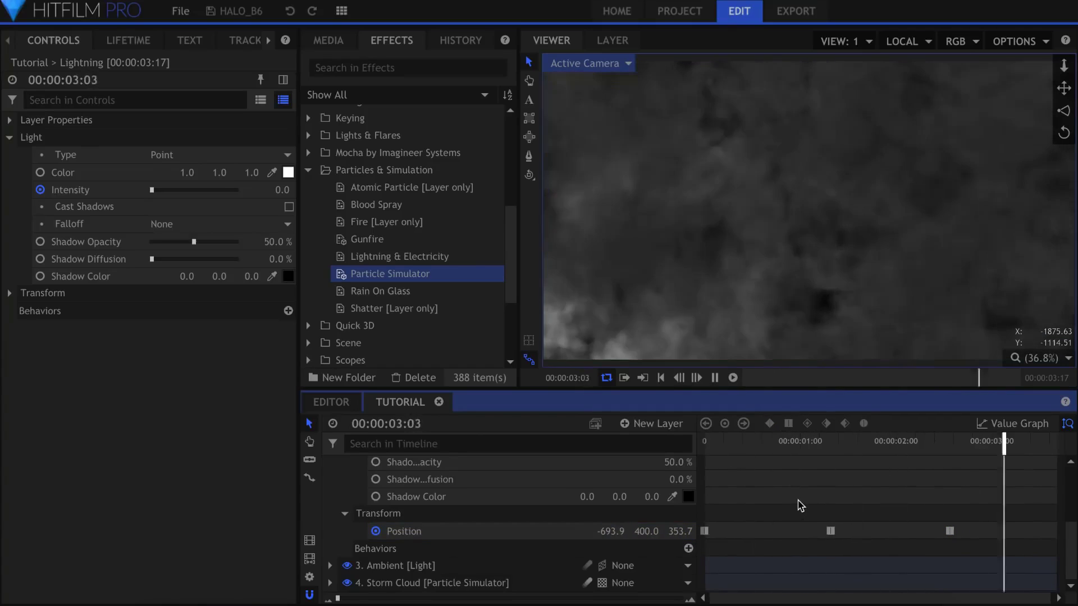
key("space")
Set the Lightning light's color to a light blue of about 0.6, 0.8, 0.9 and preview the flashes.
scroll(798, 503, "up", 6)
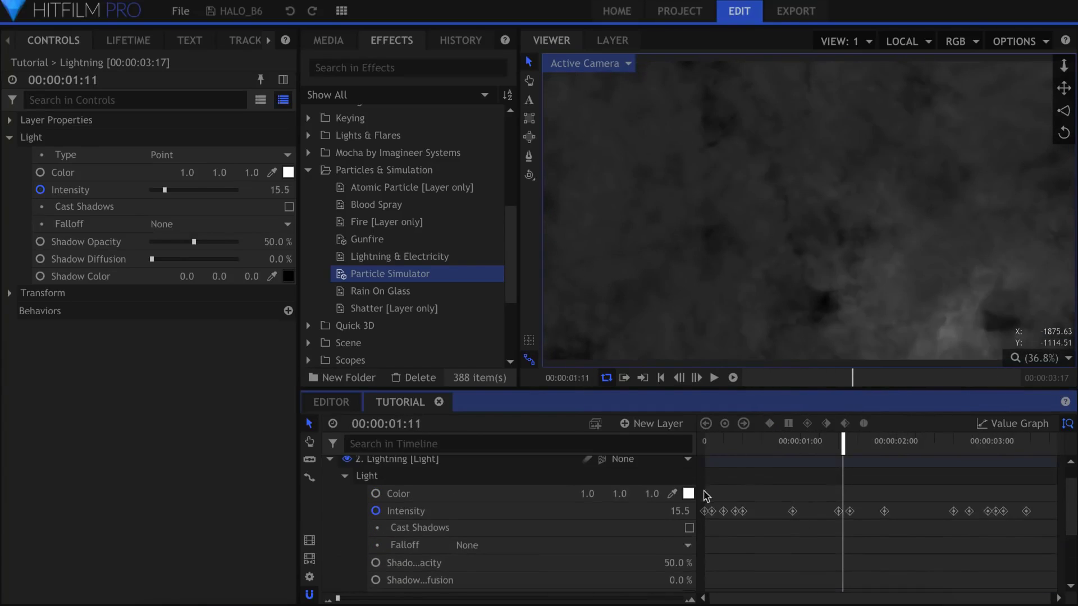
left_click(688, 494)
left_click(459, 312)
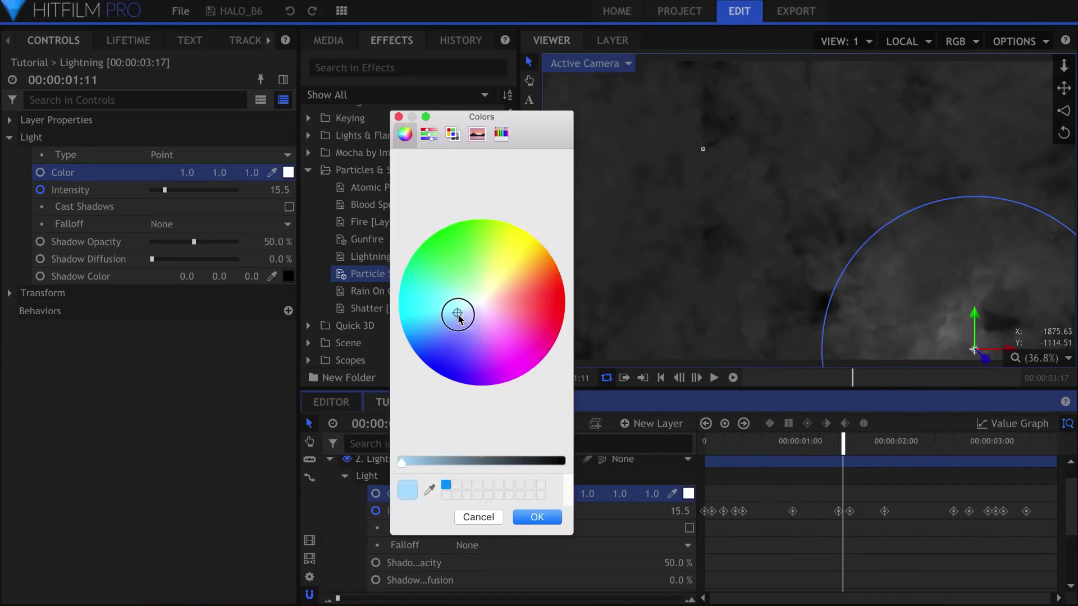
left_click(536, 517)
key("space")
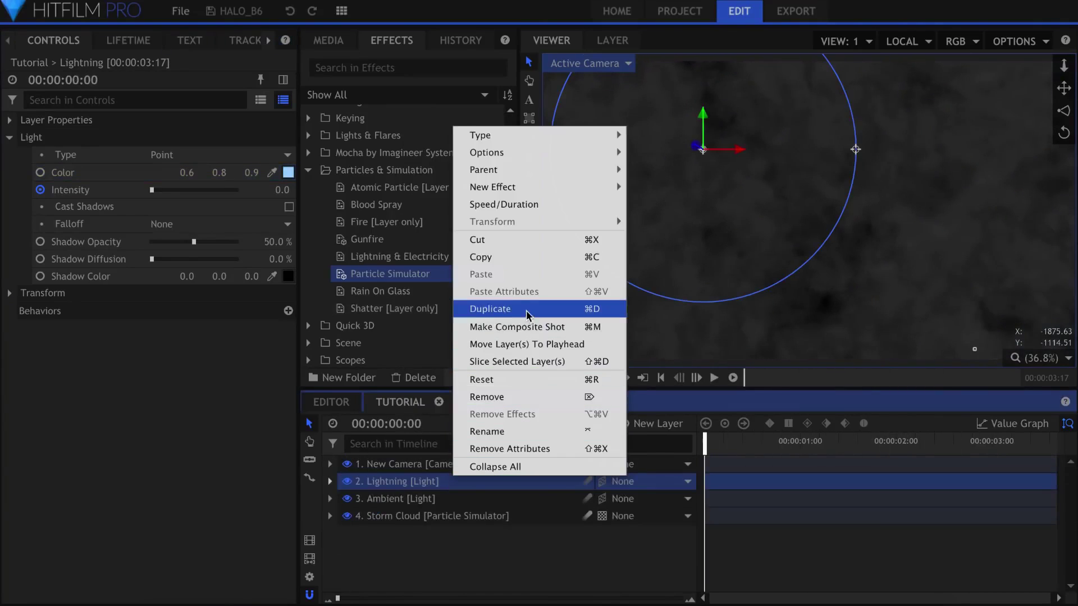
Duplicate the Lightning light and expand the duplicate's properties in the Tutorial timeline.
left_click(533, 308)
double_click(493, 481)
key("Return")
left_click(329, 481)
scroll(746, 494, "down", 2)
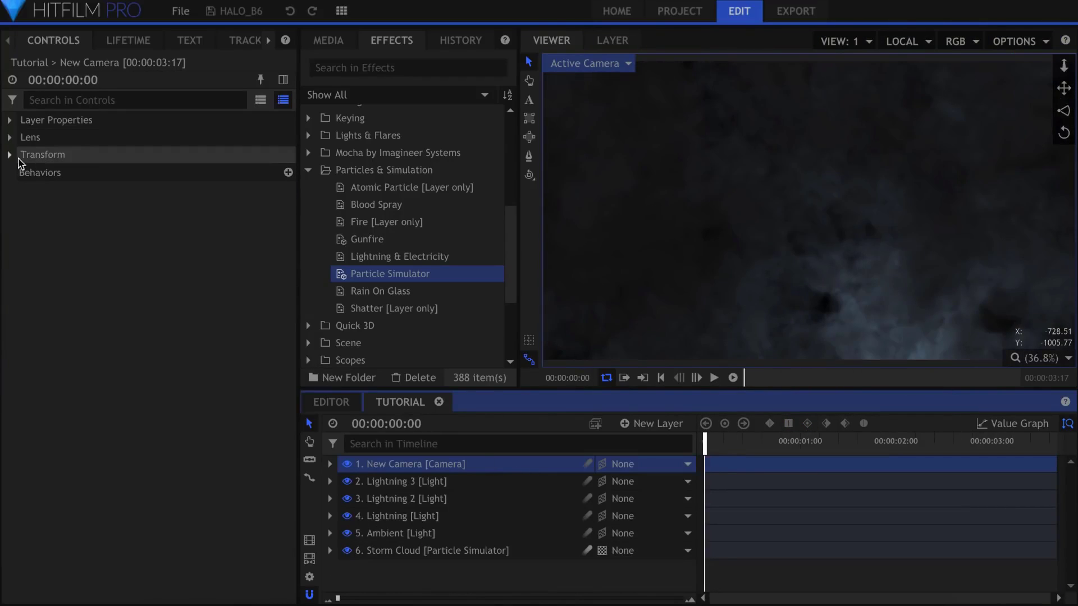
Enable Position keyframing for New Camera at the first frame.
left_click(9, 155)
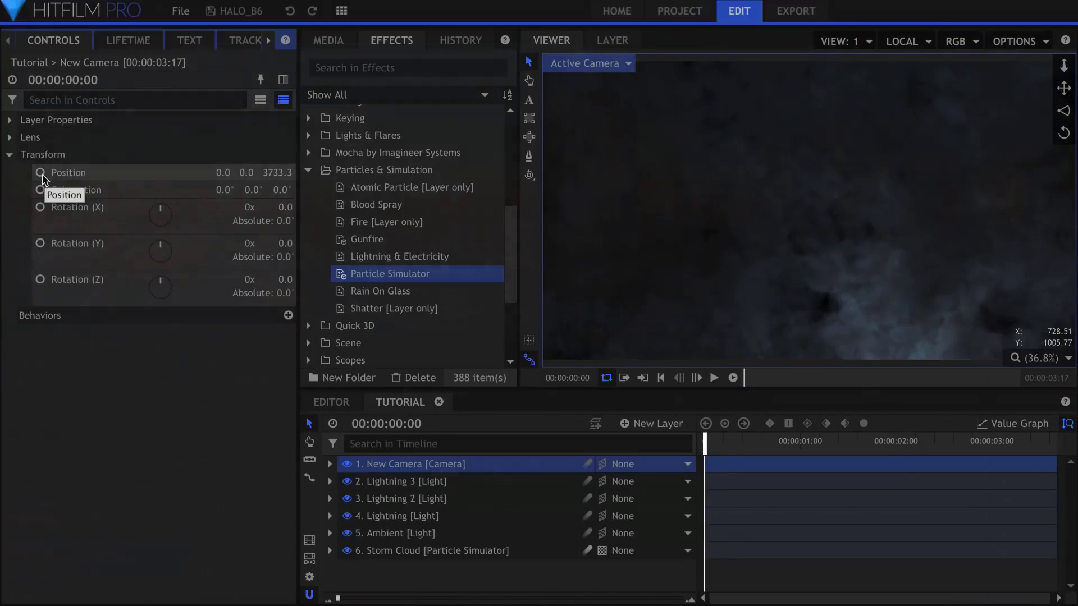
left_click(40, 172)
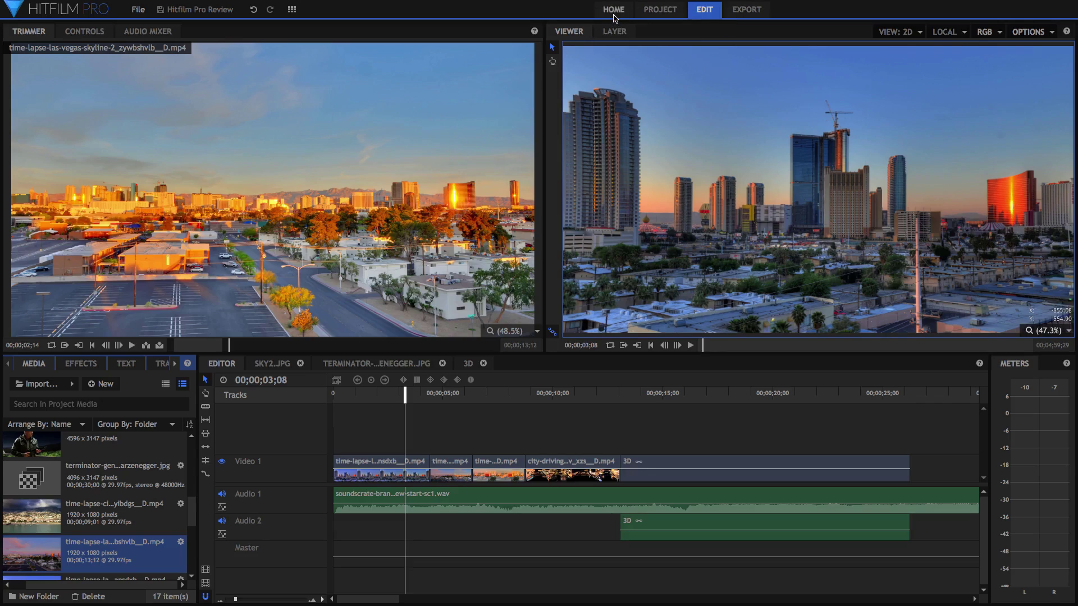
Open the Home screen and look through its feed of tutorials and social posts.
left_click(613, 10)
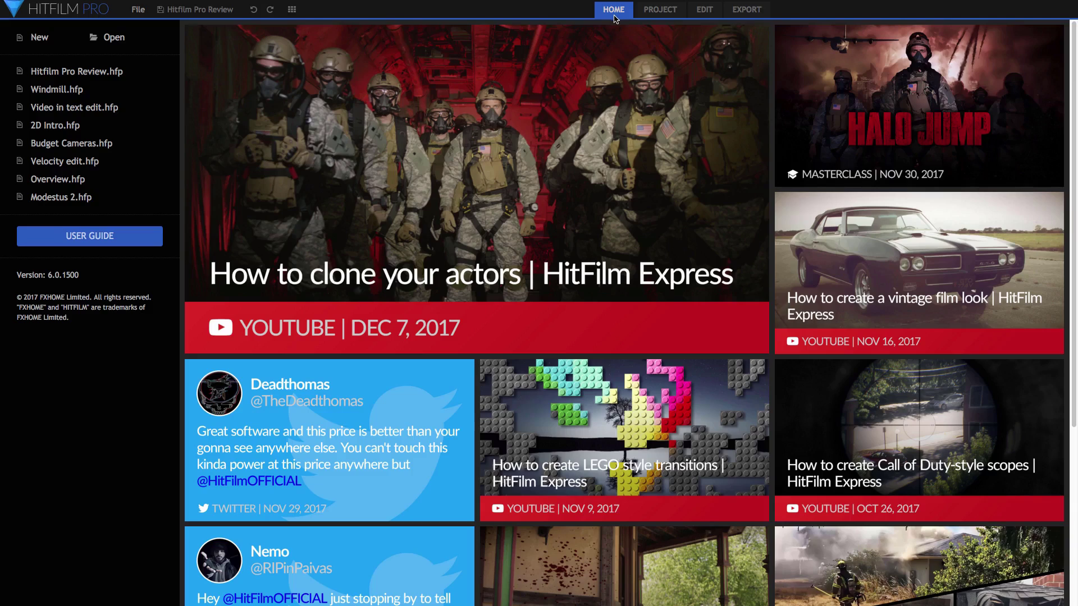
scroll(539, 82, "down", 3)
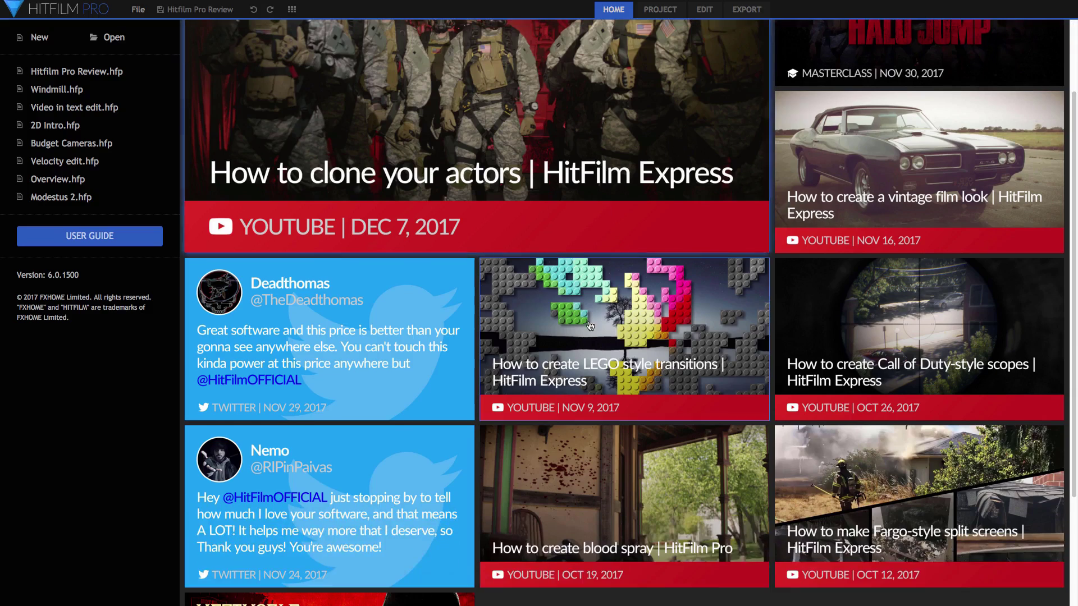
scroll(566, 306, "up", 3)
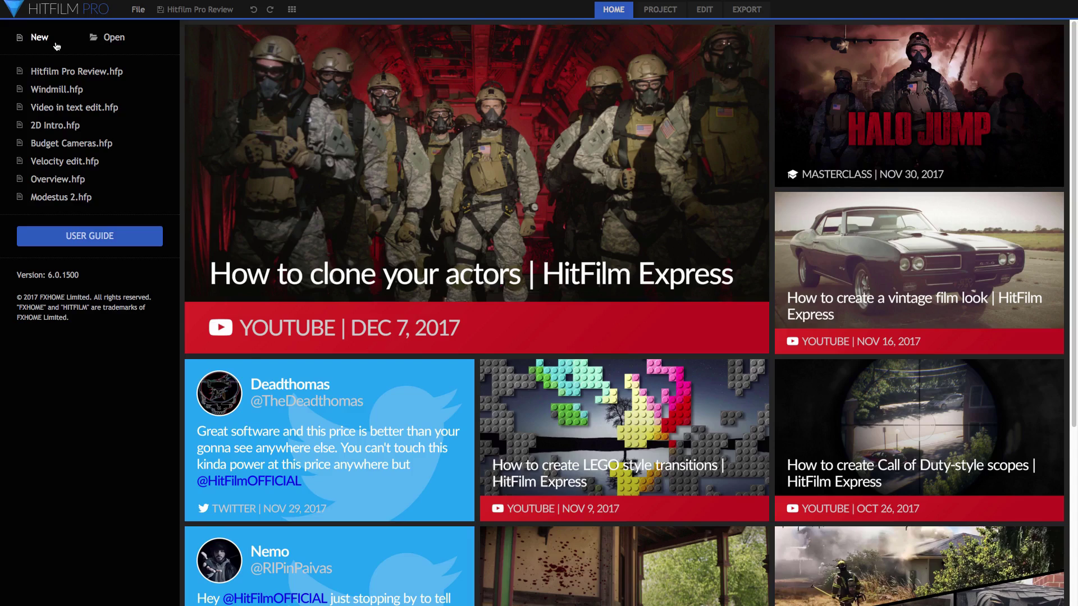
View the project settings and the export queue with its presets, and return to the editing screen.
left_click(653, 11)
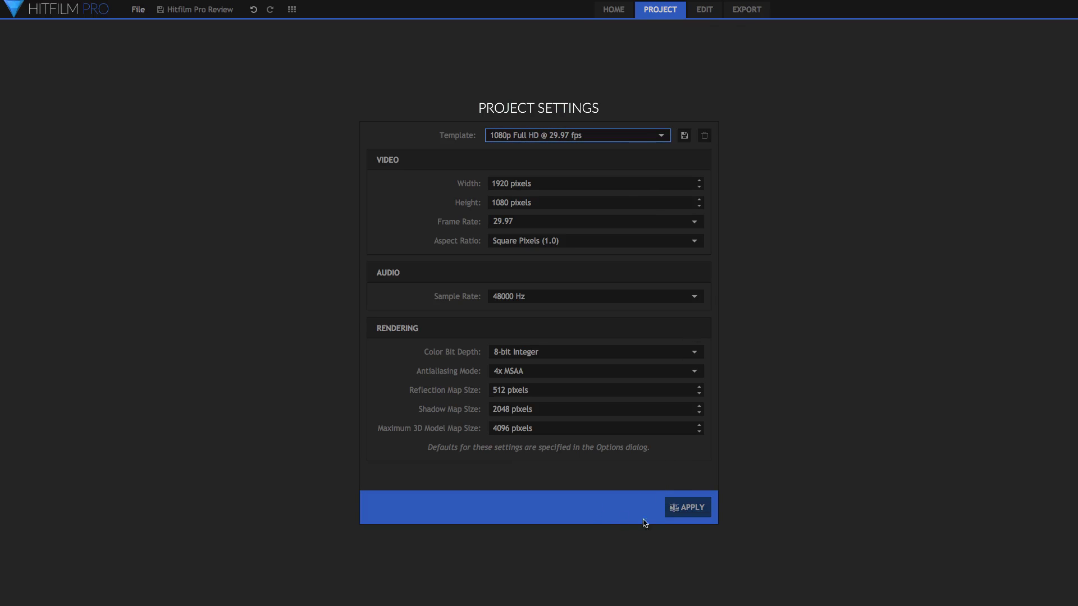
left_click(705, 12)
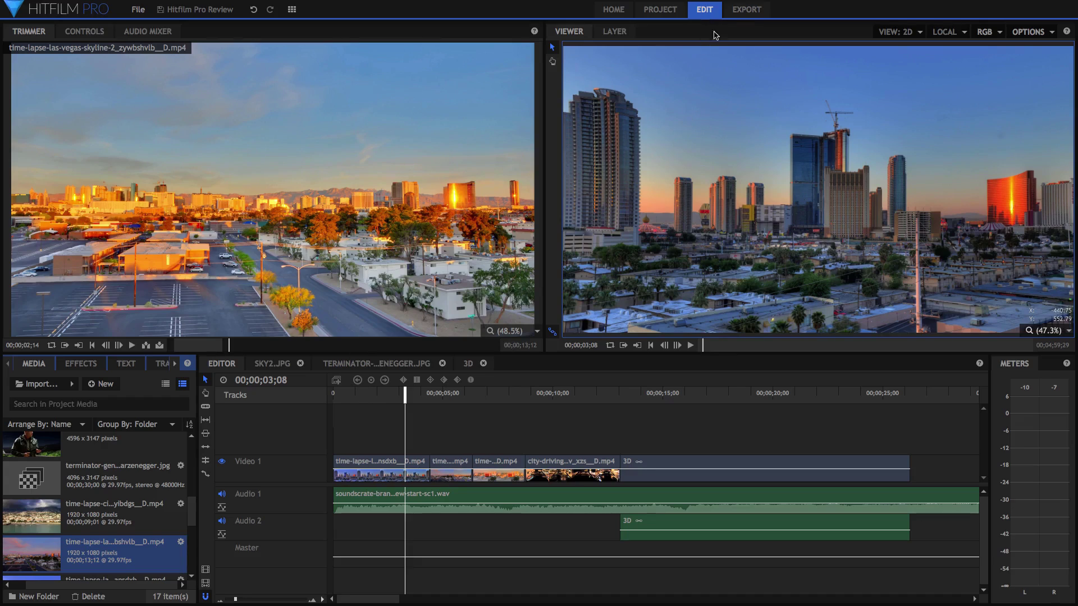
left_click(736, 13)
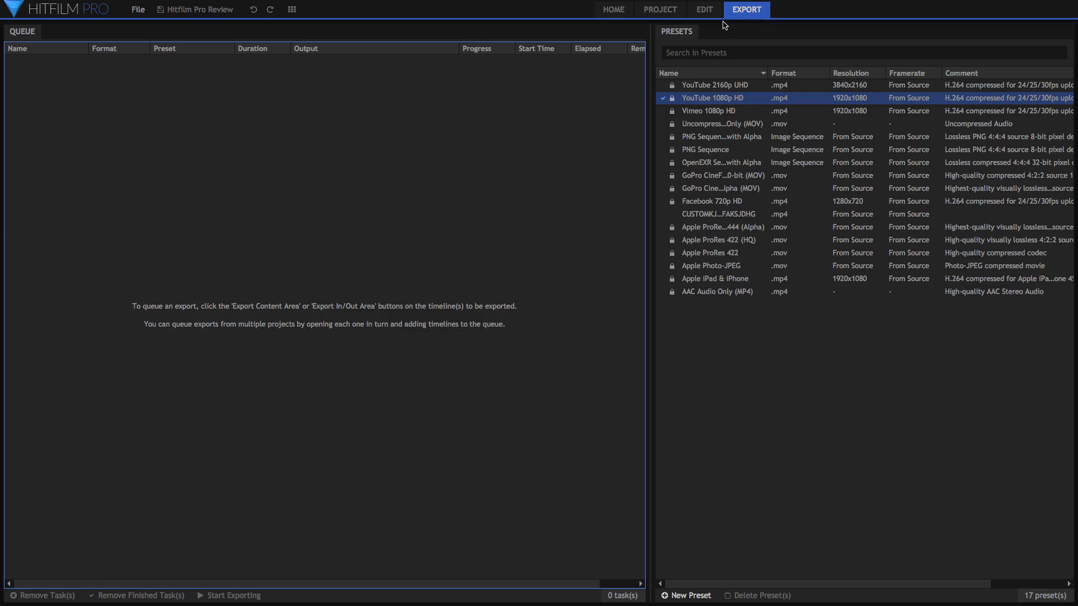
left_click(705, 10)
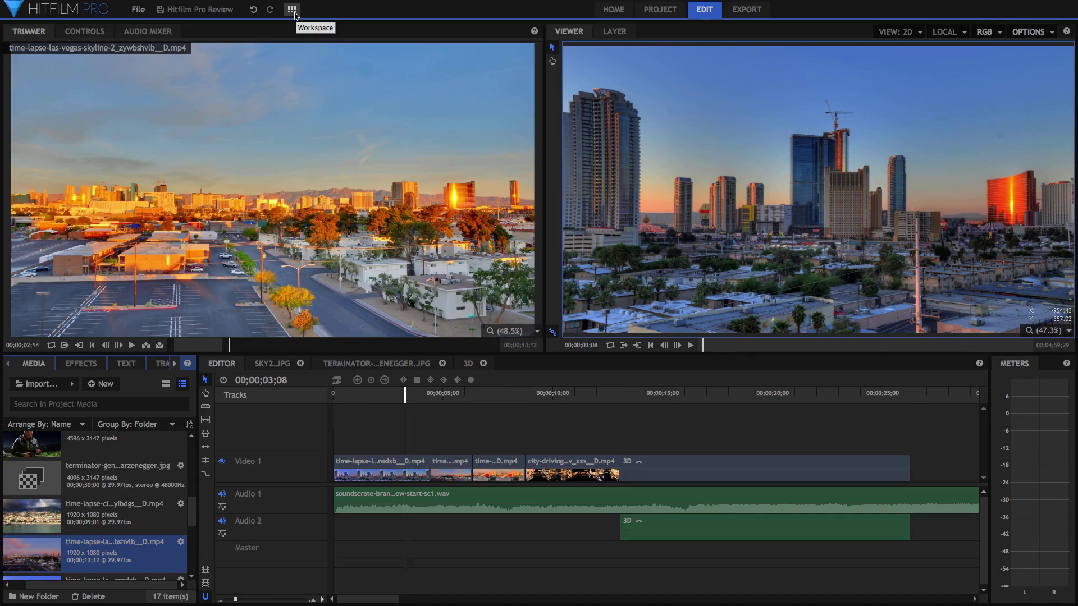
Switch the screen layout to the Compositing workspace.
left_click(291, 10)
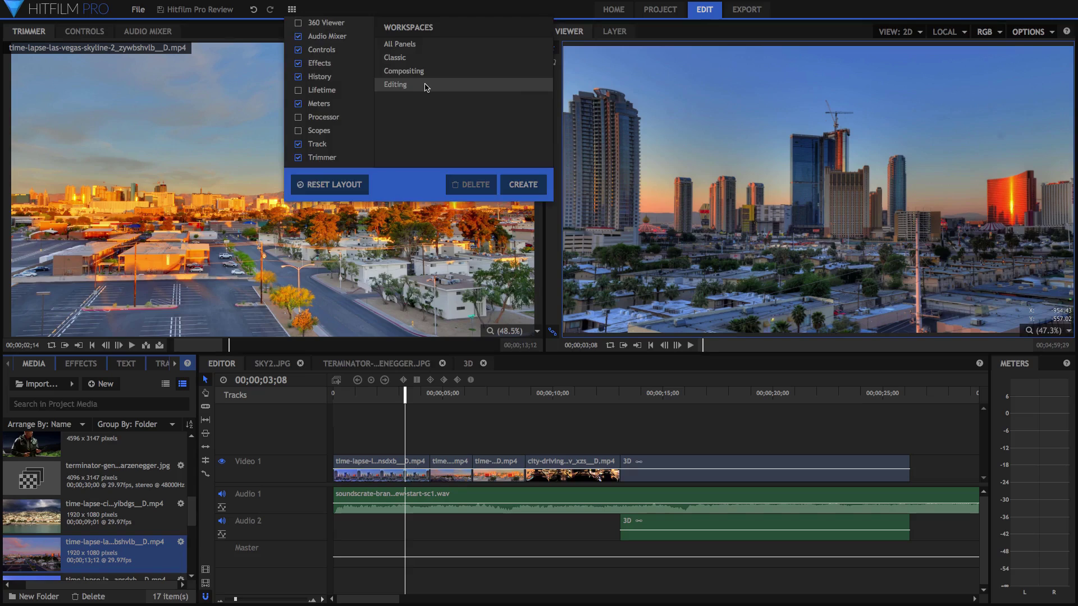
left_click(422, 73)
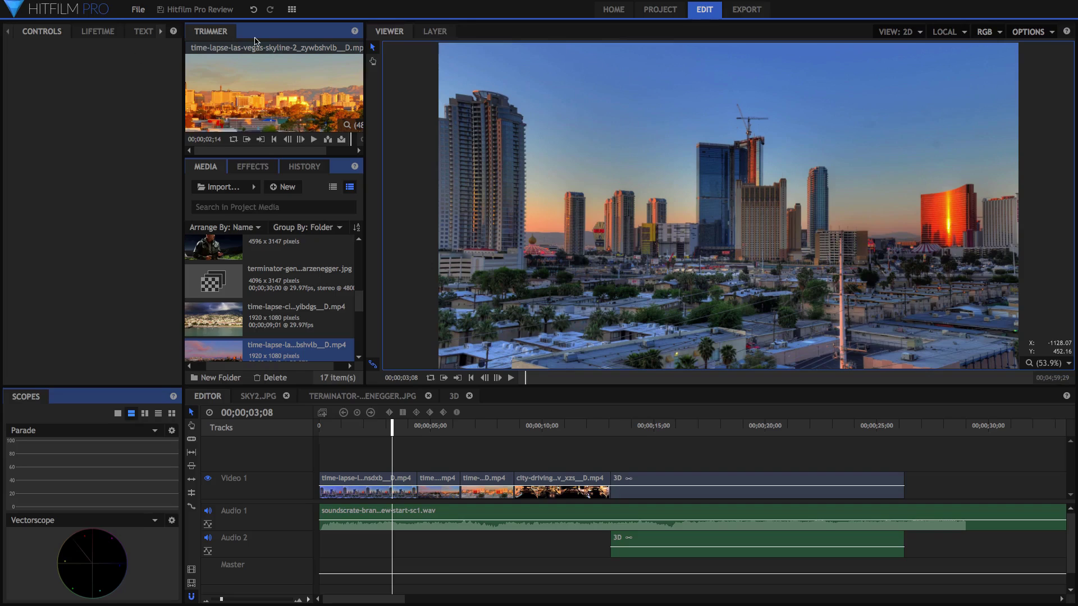
Show the Meters panel in the Compositing layout, dock it beside the timeline and narrow it to a slim strip.
left_click(291, 9)
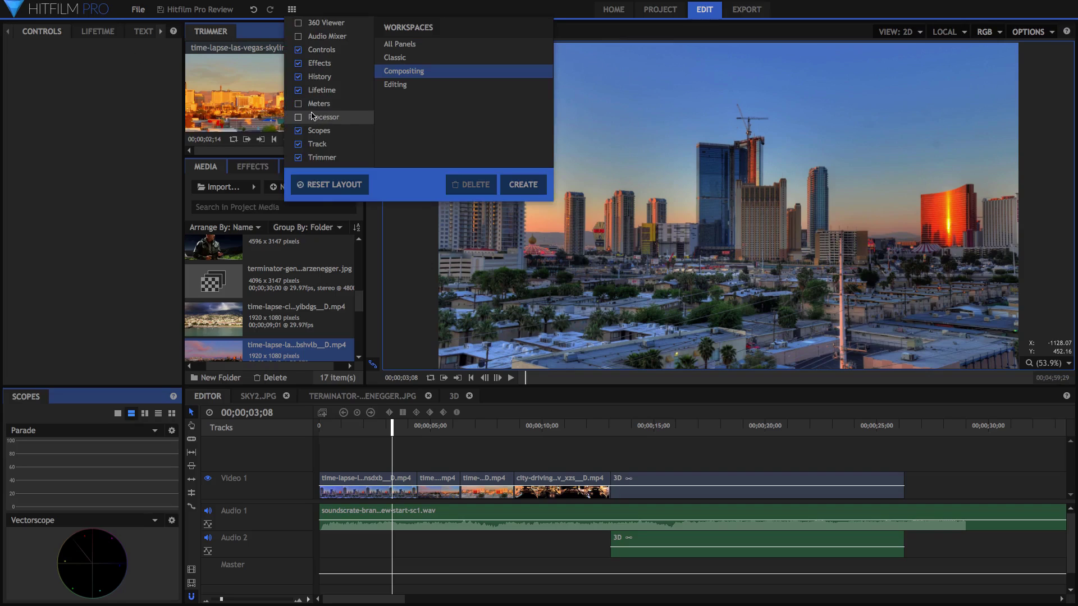
left_click(312, 104)
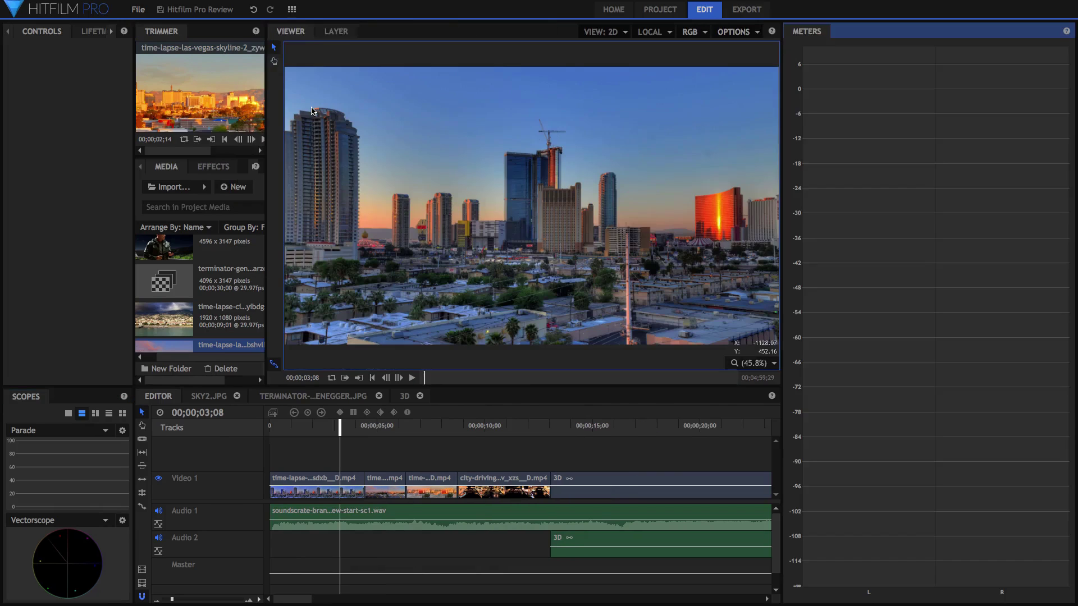
left_click_drag(805, 357, 502, 505)
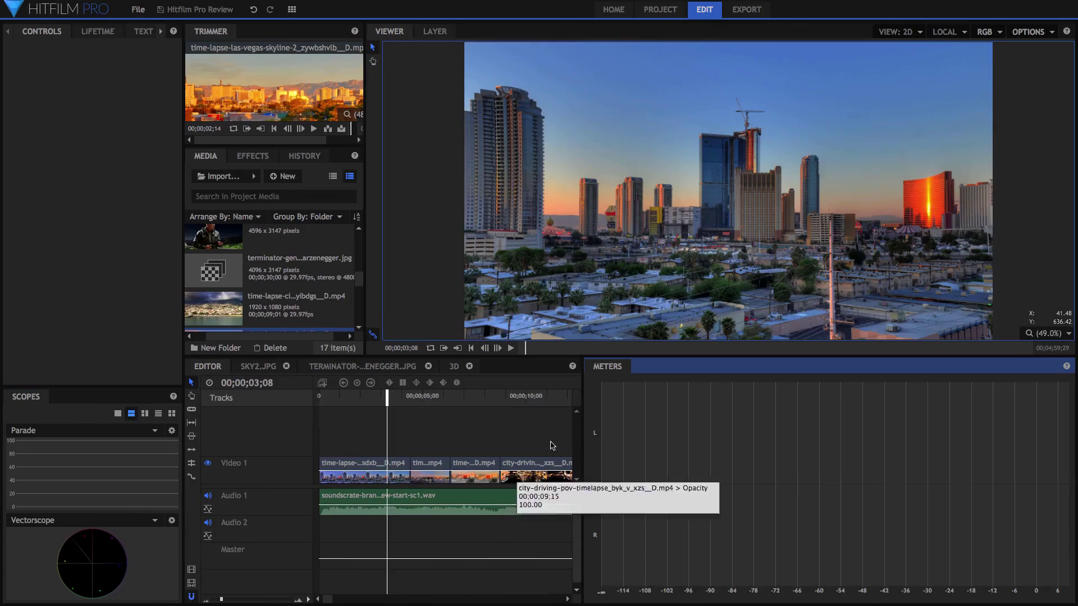
left_click_drag(582, 406, 1044, 437)
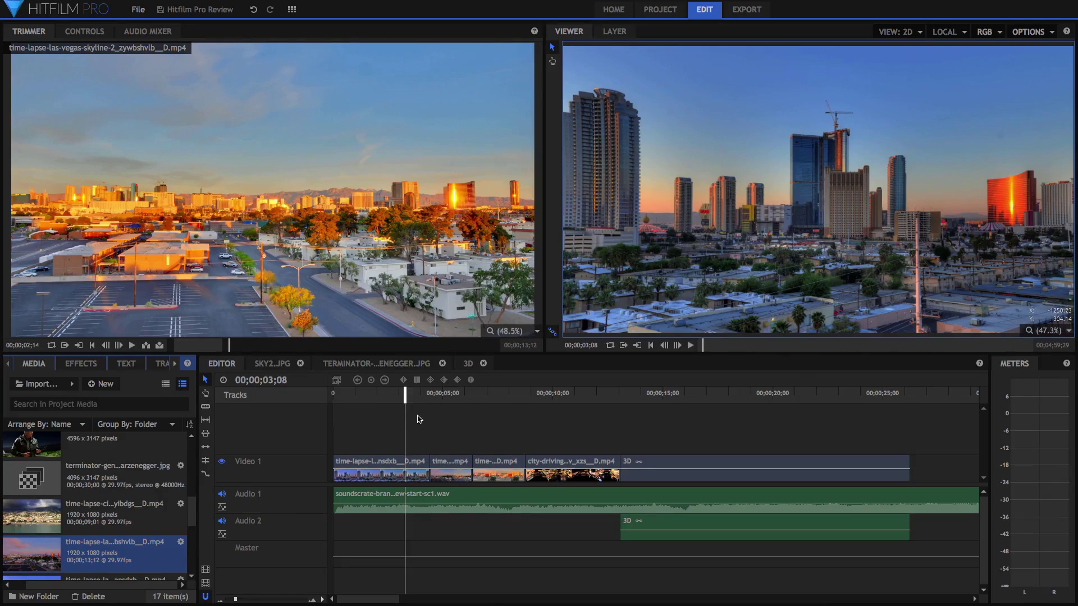
Load the city-scape-on-the-water time-lapse clip for trimming and scrub it to 00;00;01;29.
left_click(640, 472)
left_click(121, 508)
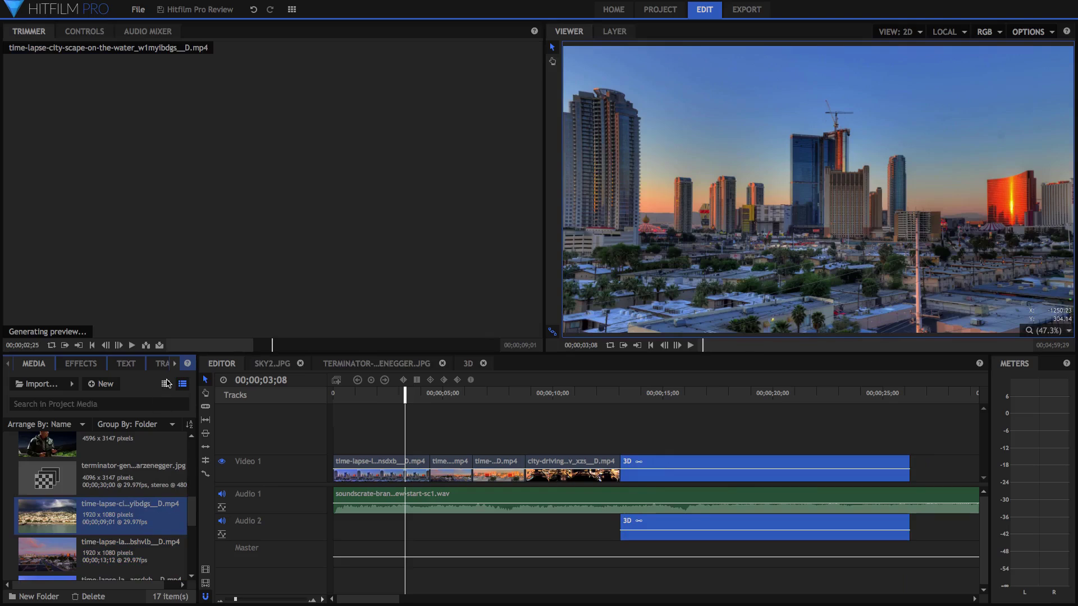
left_click_drag(191, 346, 240, 345)
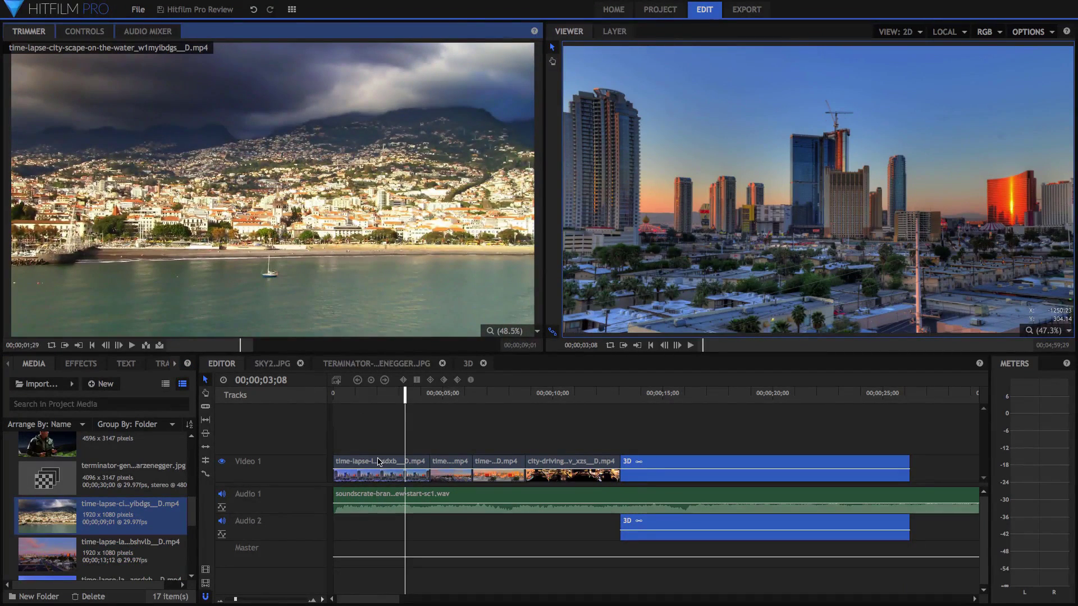
Select the first clip on Video 1 and preview the edit around 00;00;08;06.
mouse_move(379, 462)
left_mouse_down()
mouse_move(379, 448)
mouse_move(379, 461)
left_mouse_up()
left_click(510, 395)
left_click_drag(512, 395, 513, 395)
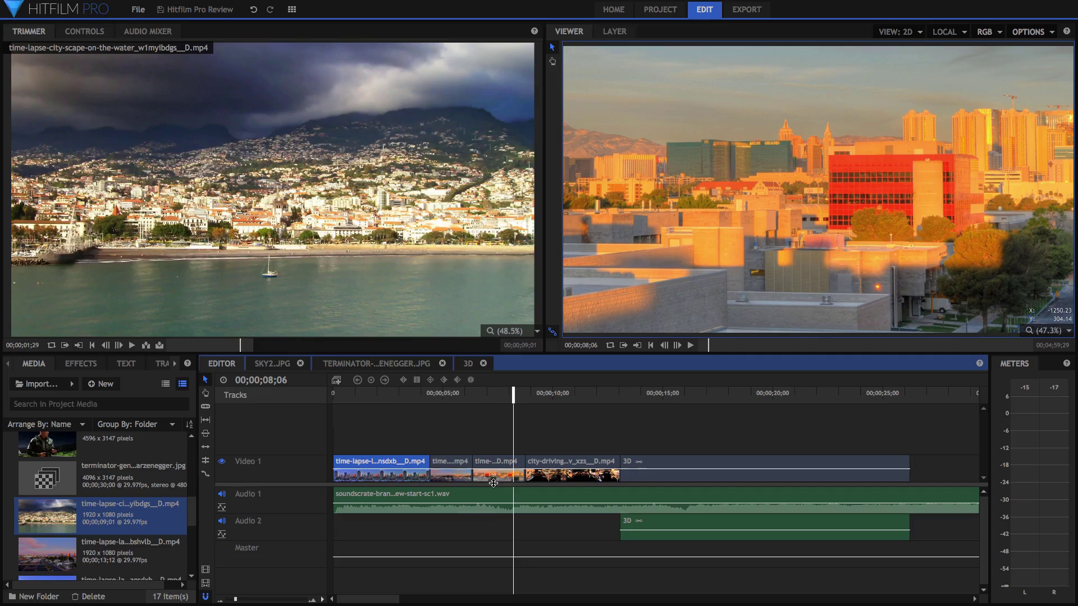
key("space")
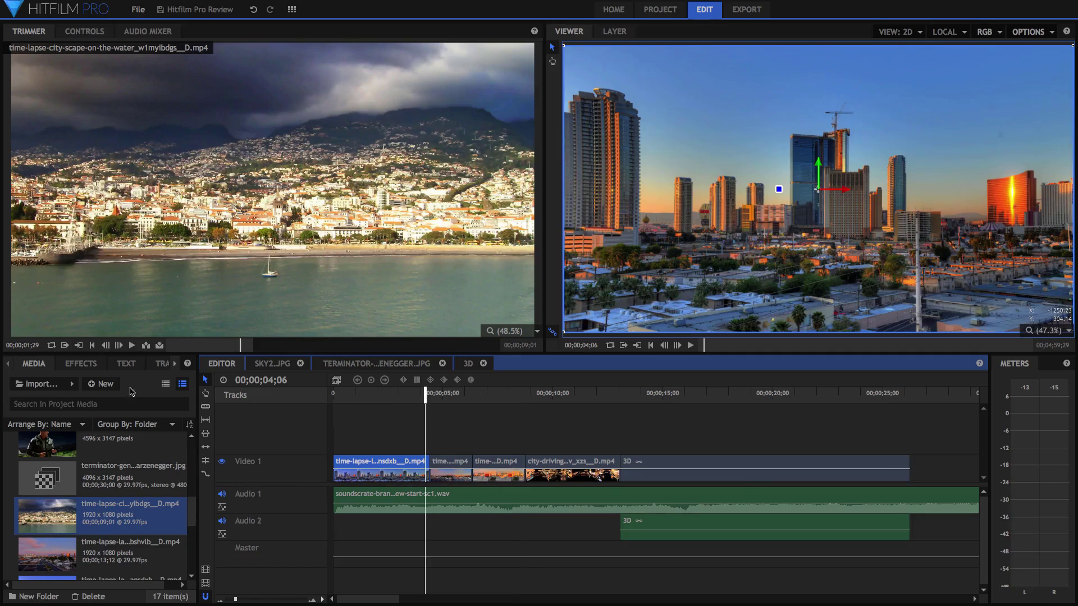
Bring up the effects library and look through its category folders back to the start of the list.
left_click(81, 363)
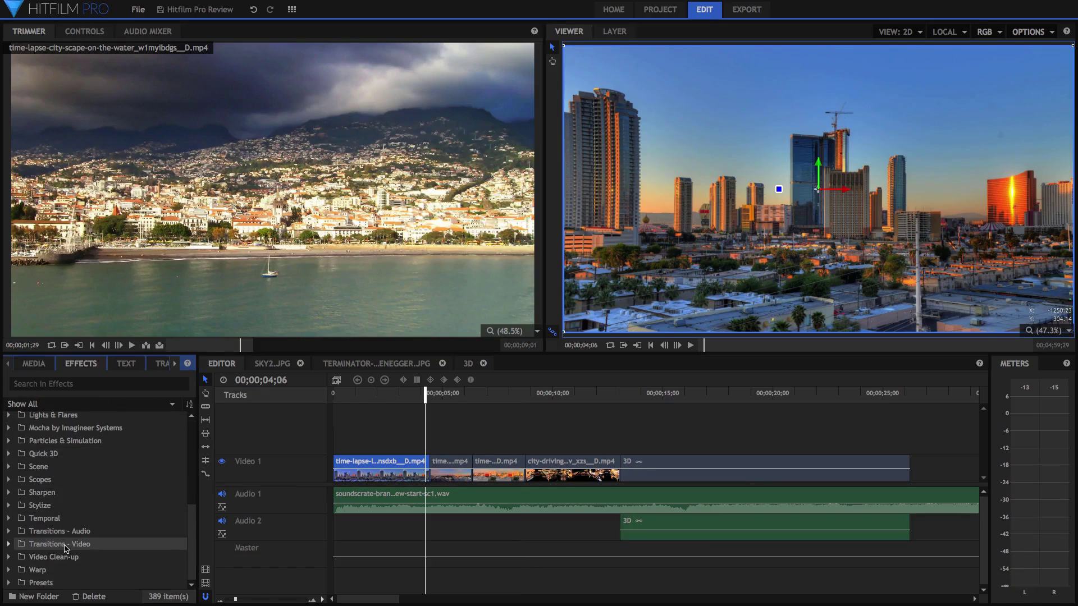
left_click(428, 396)
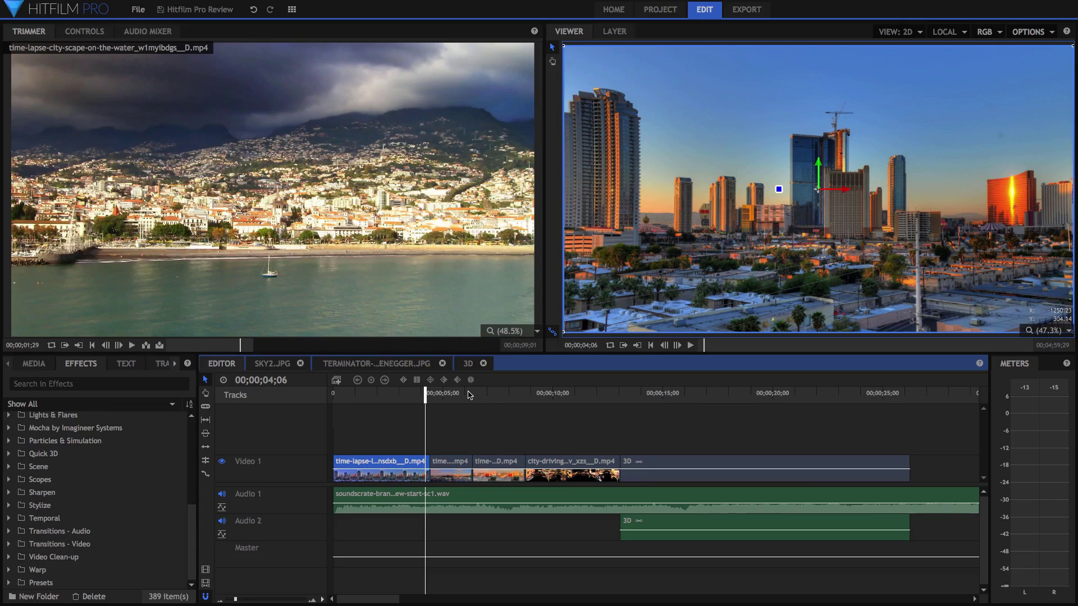
scroll(151, 492, "up", 5)
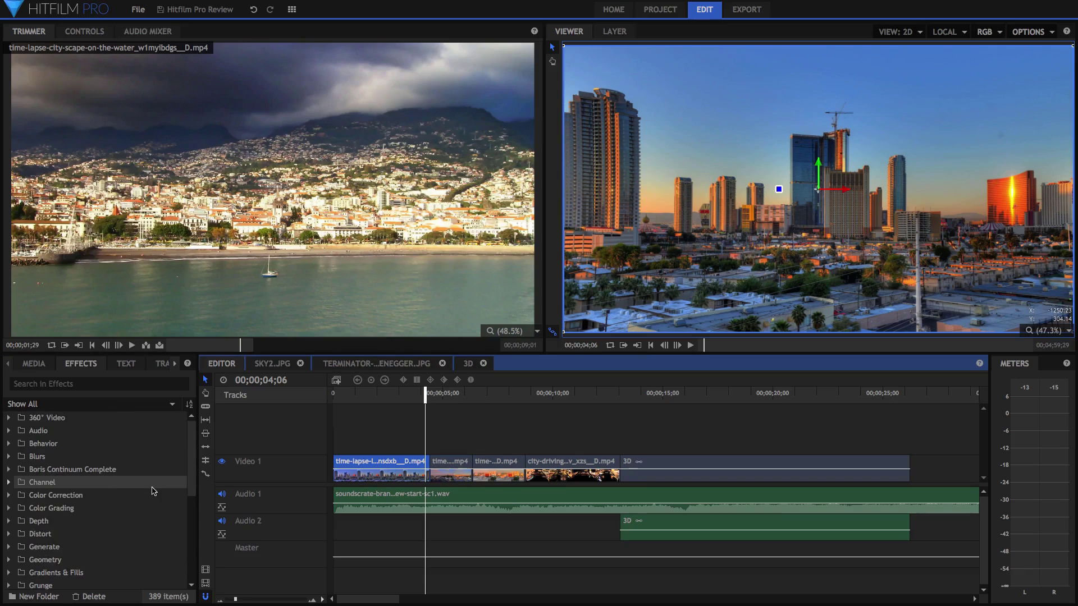
left_click(193, 463)
mouse_move(194, 463)
left_mouse_down()
mouse_move(193, 548)
mouse_move(194, 464)
left_mouse_up()
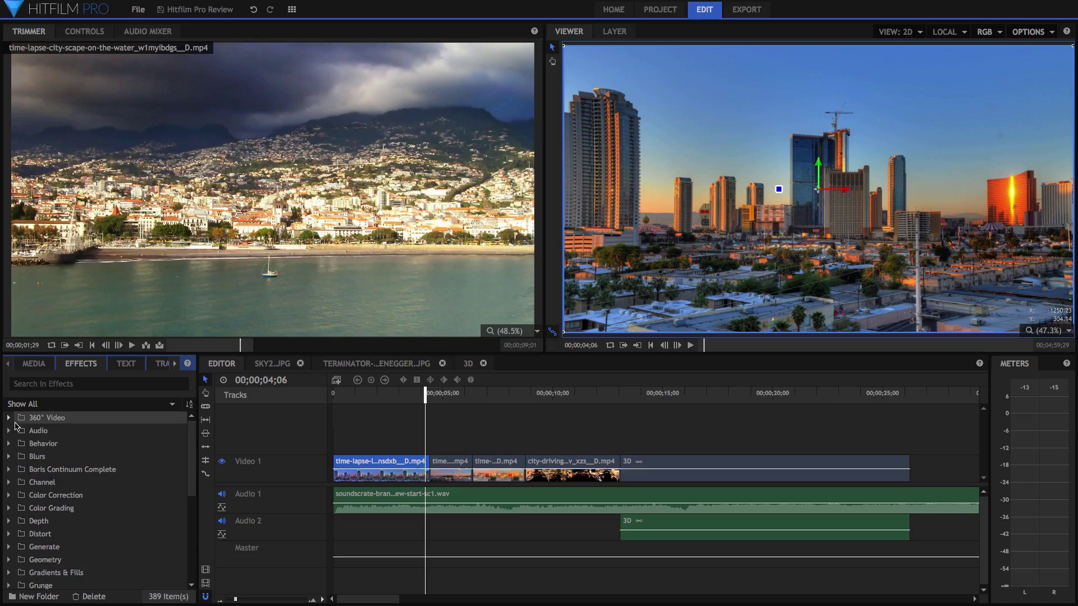
Examine the effects in the 360° Video and Color Correction folders, collapsing each folder after viewing it.
left_click(11, 419)
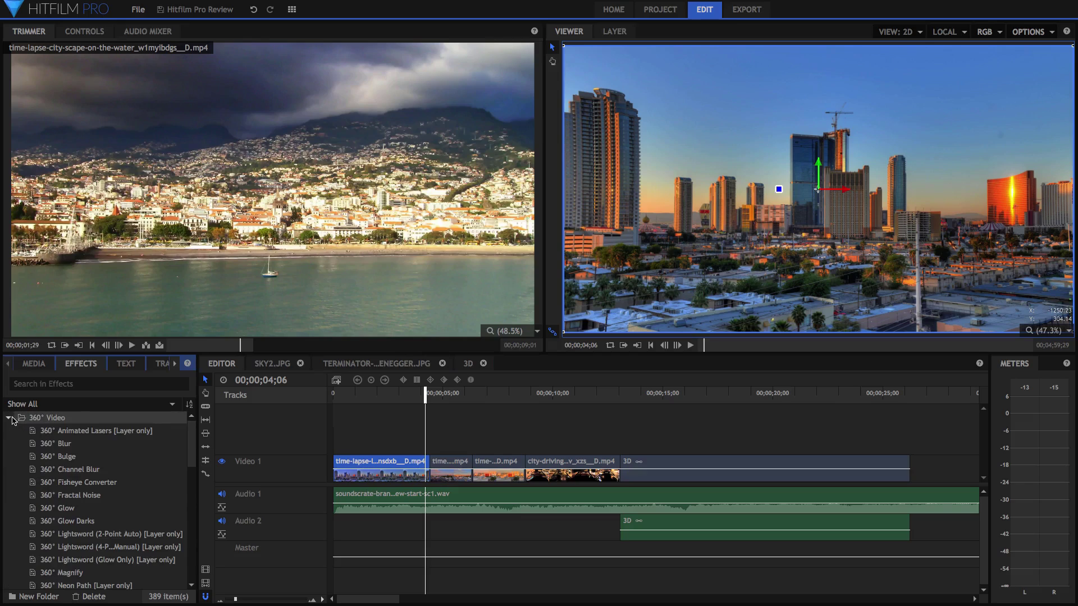
left_click(11, 419)
left_click(10, 496)
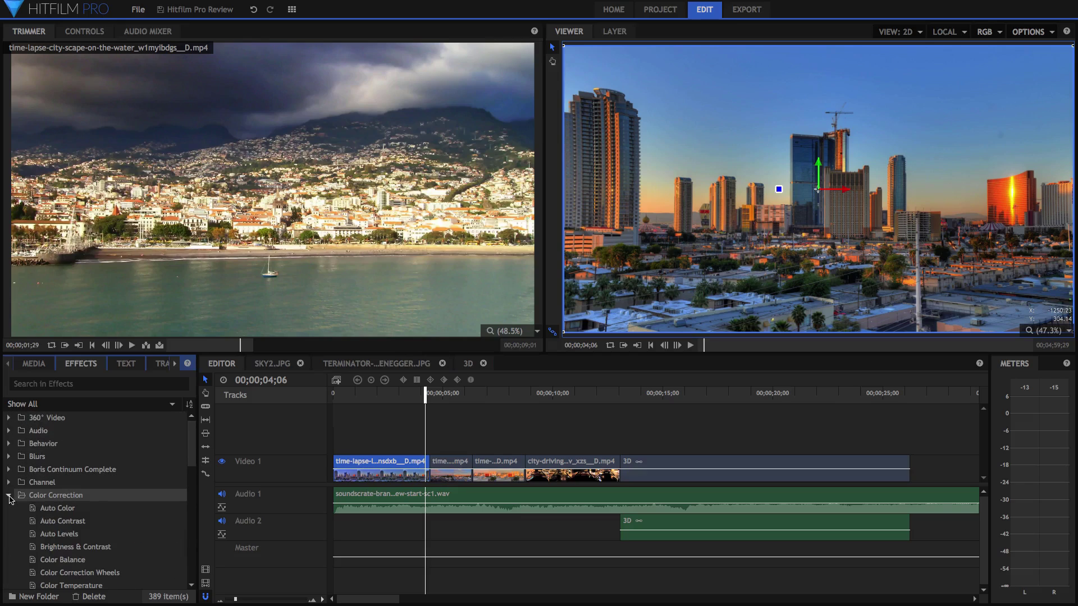
left_click(10, 496)
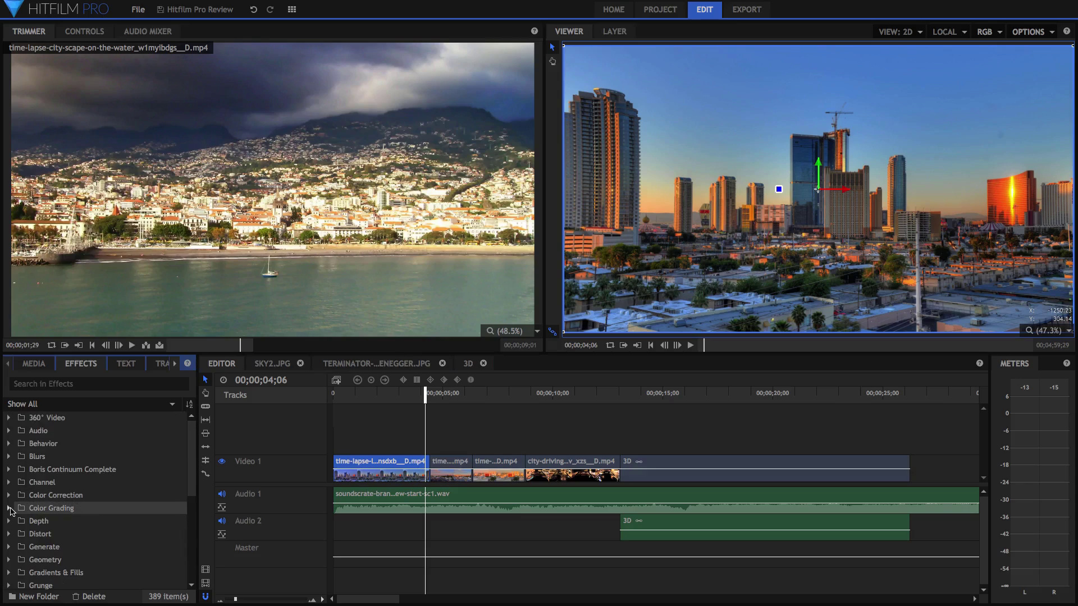
Look through the effects in the Color Grading and Color Correction folders, leaving only Color Correction expanded.
left_click(10, 509)
left_click(9, 495)
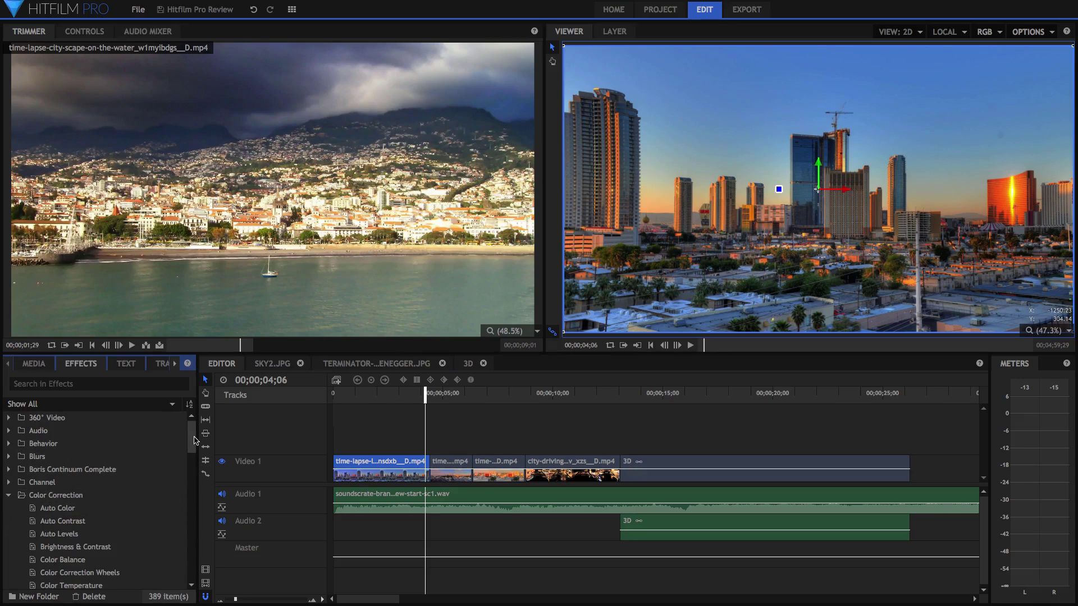
left_click_drag(195, 441, 198, 529)
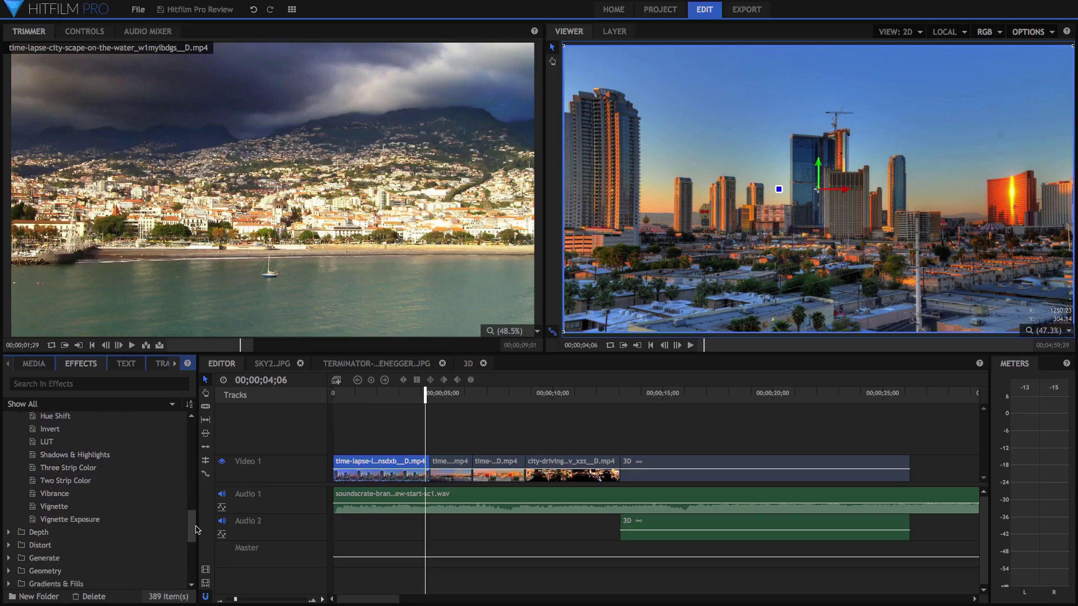
scroll(50, 520, "up", 8)
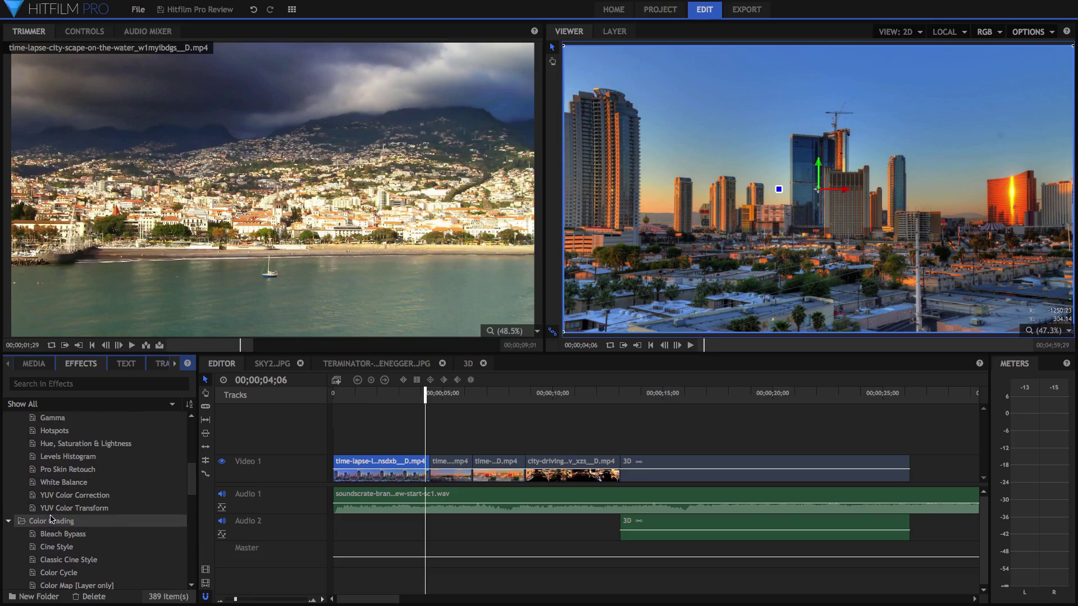
left_click(9, 521)
scroll(190, 497, "up", 1)
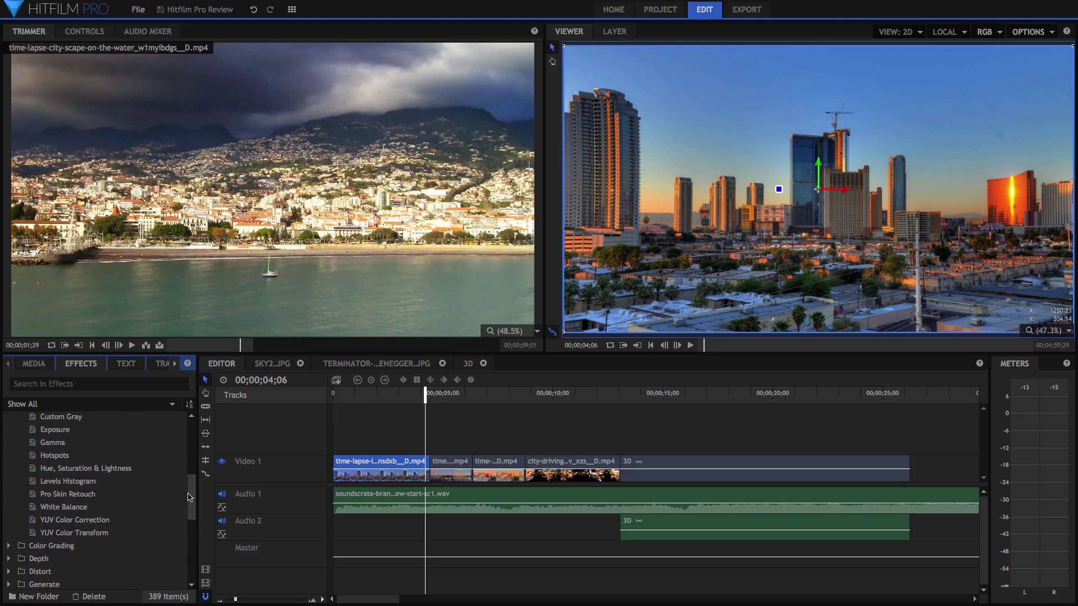
left_click_drag(190, 498, 189, 458)
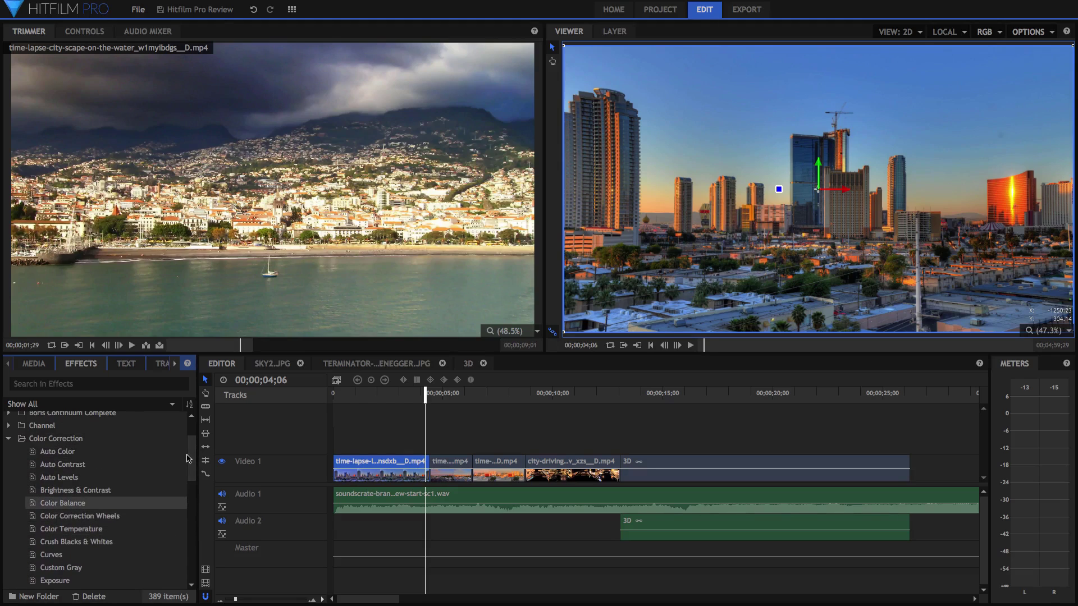
Try Brightness & Contrast on the first Video 1 clip with brightness 36 and contrast 66, and remove the effect again.
left_click(70, 480)
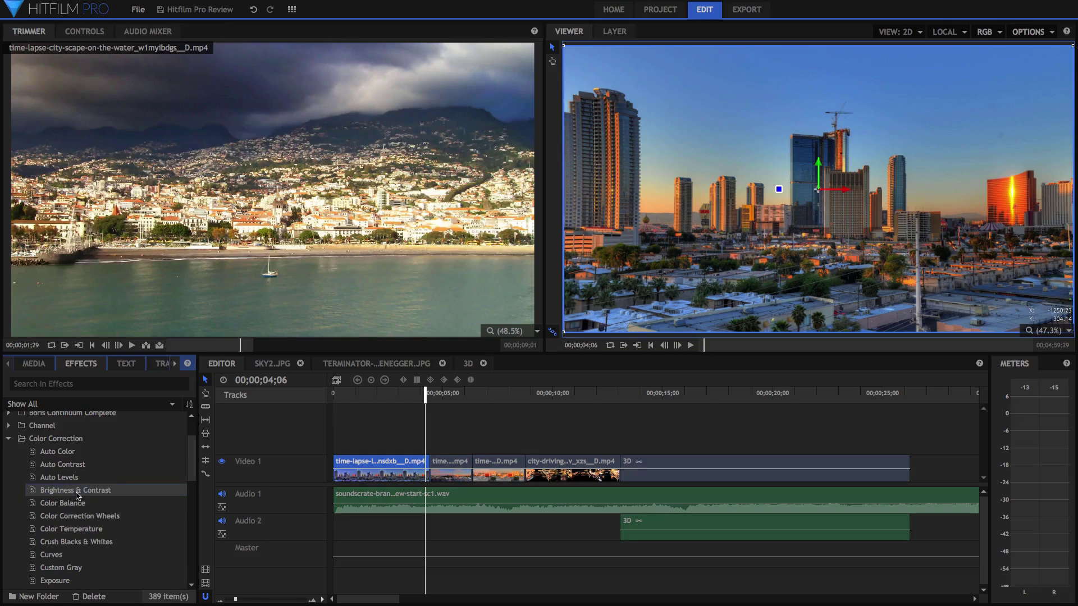
left_click_drag(78, 495, 362, 465)
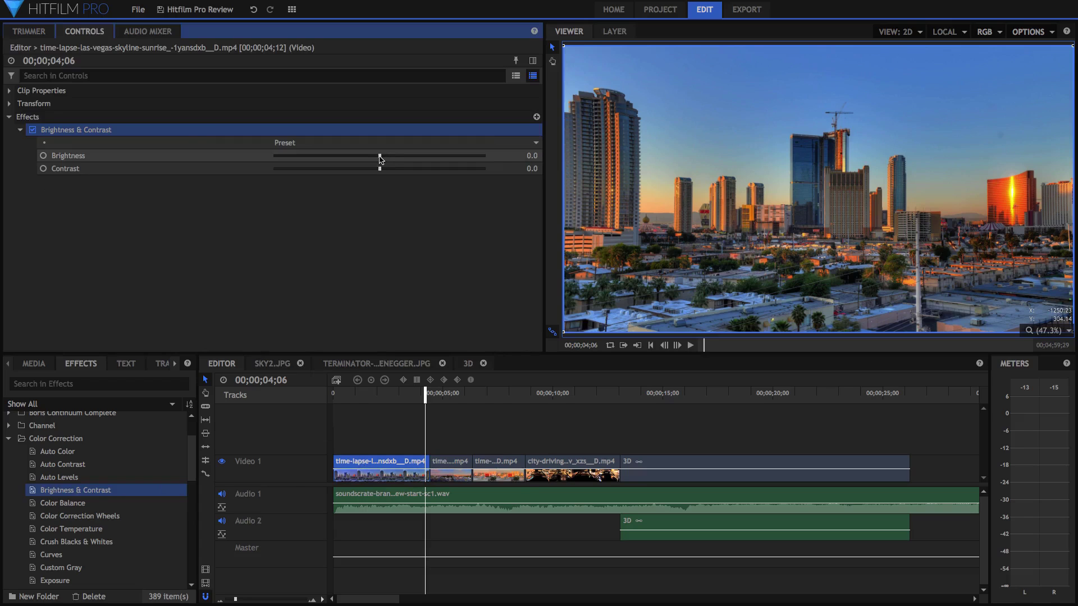
left_click_drag(380, 159, 416, 159)
left_click_drag(380, 169, 449, 171)
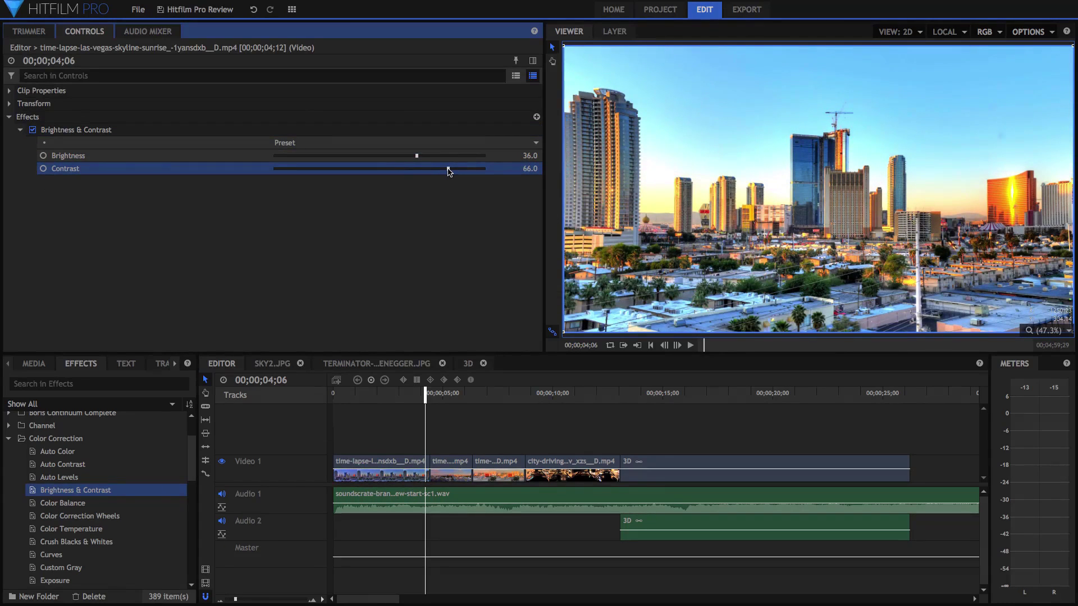
left_click(302, 130)
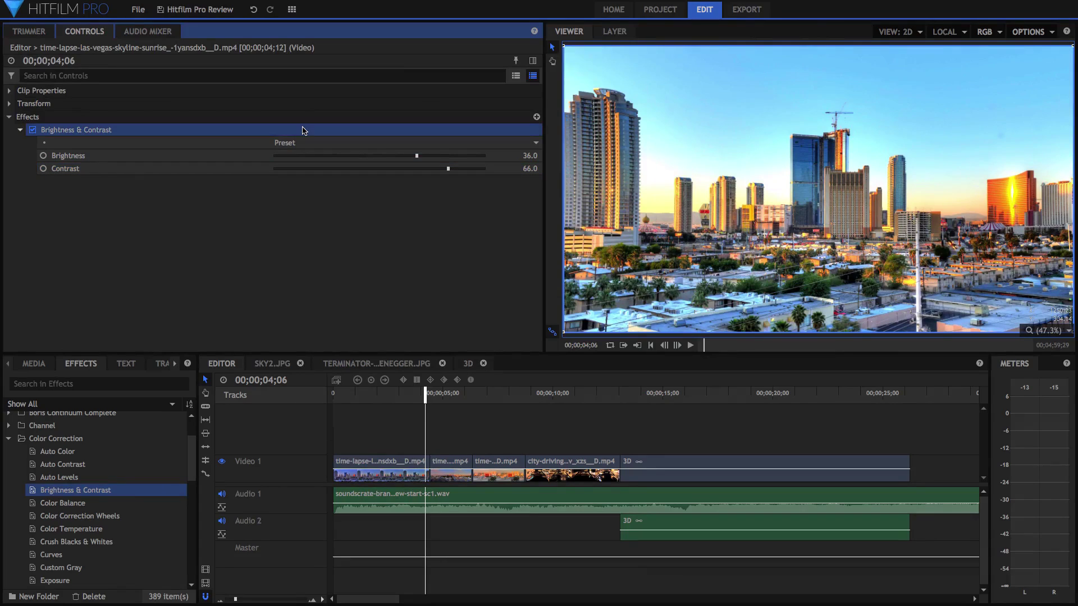
key("Delete")
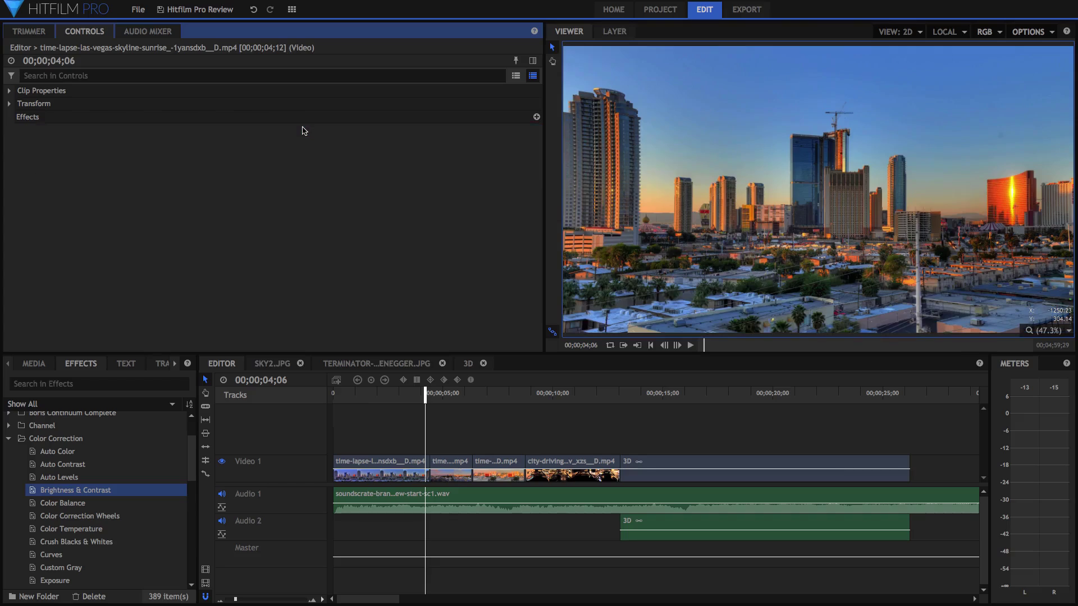
Try Color Correction Wheels on the first clip, shifting the highlights towards red and adjusting the midtones, and undo it all.
left_click(87, 555)
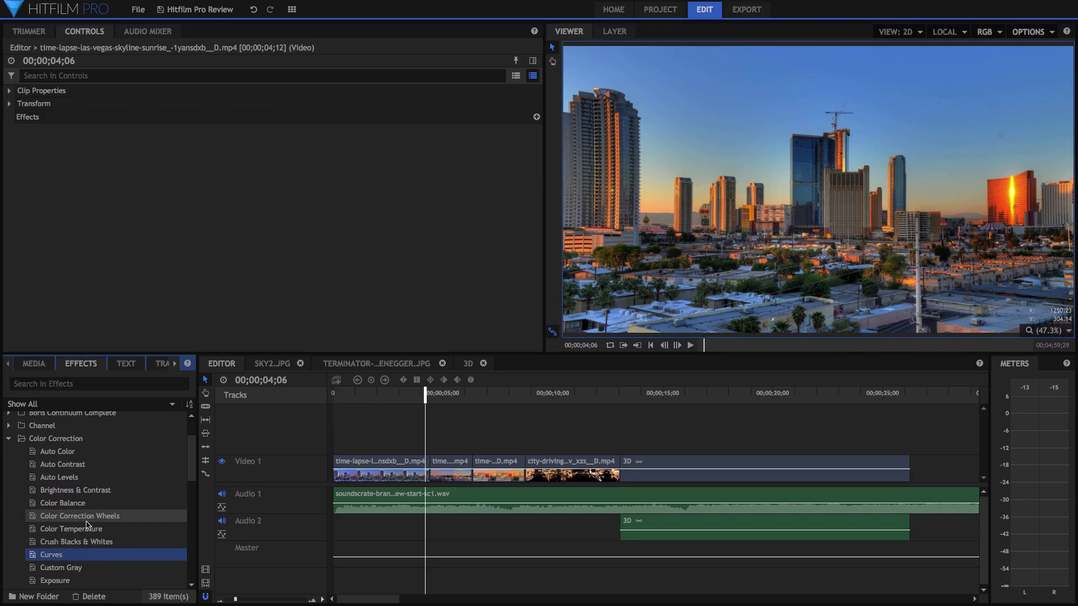
left_click_drag(87, 522, 356, 467)
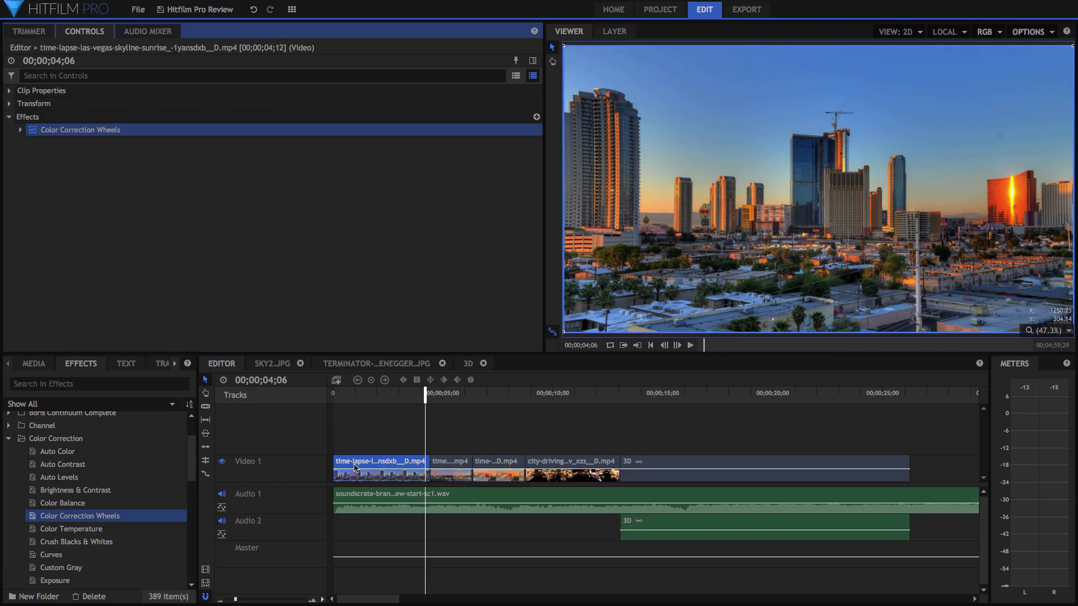
left_click(20, 130)
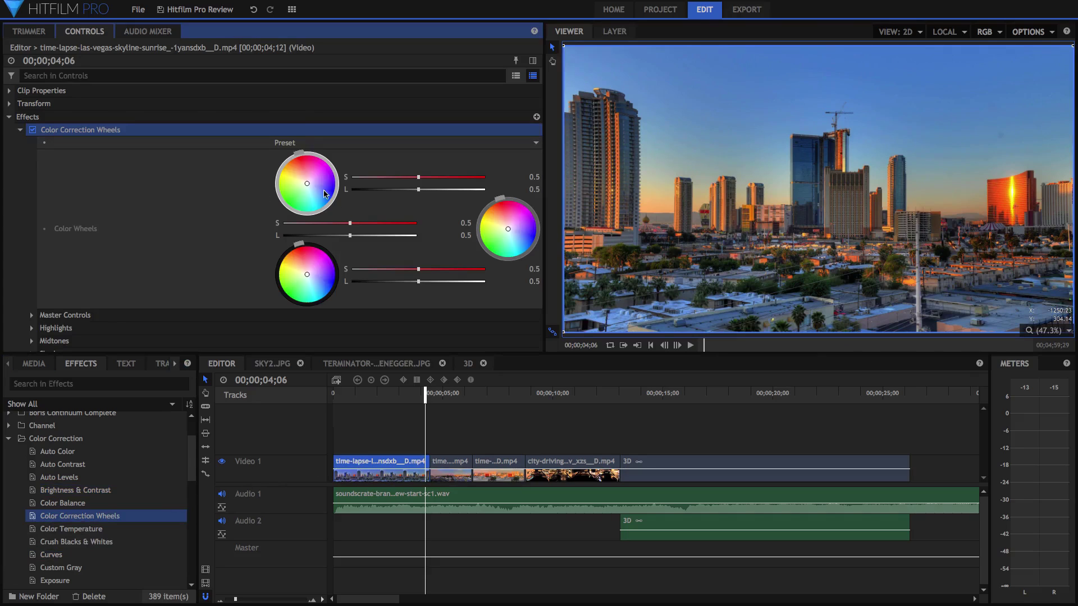
left_click_drag(308, 184, 299, 166)
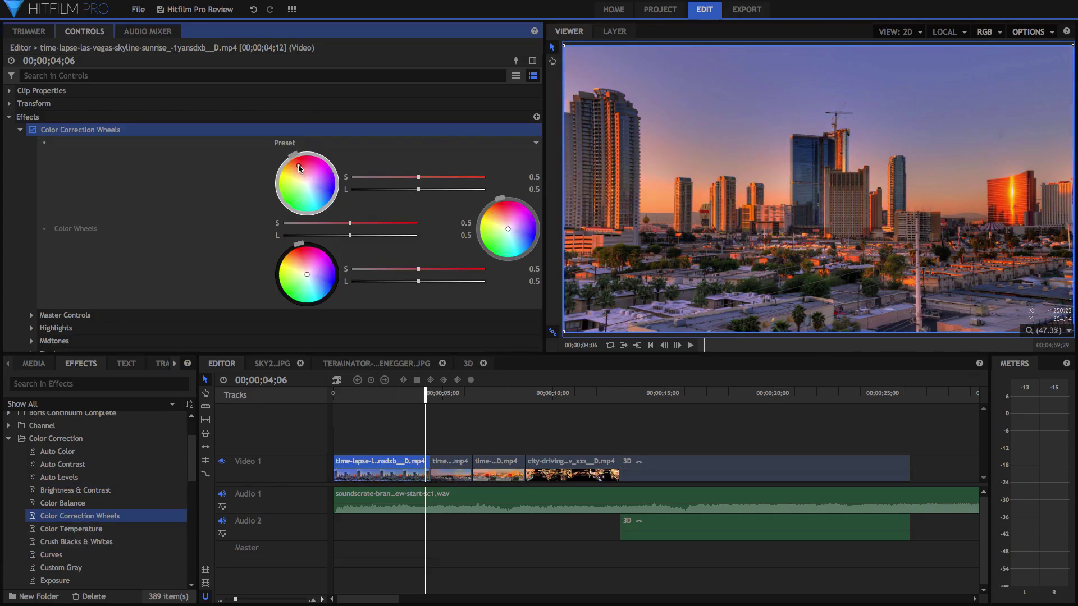
left_click_drag(509, 229, 517, 232)
key("ctrl+z")
key("ctrl+z")
key("ctrl+z")
Look through the Color Grading effects and apply Cine Style to the first clip on Video 1.
scroll(95, 477, "down", 5)
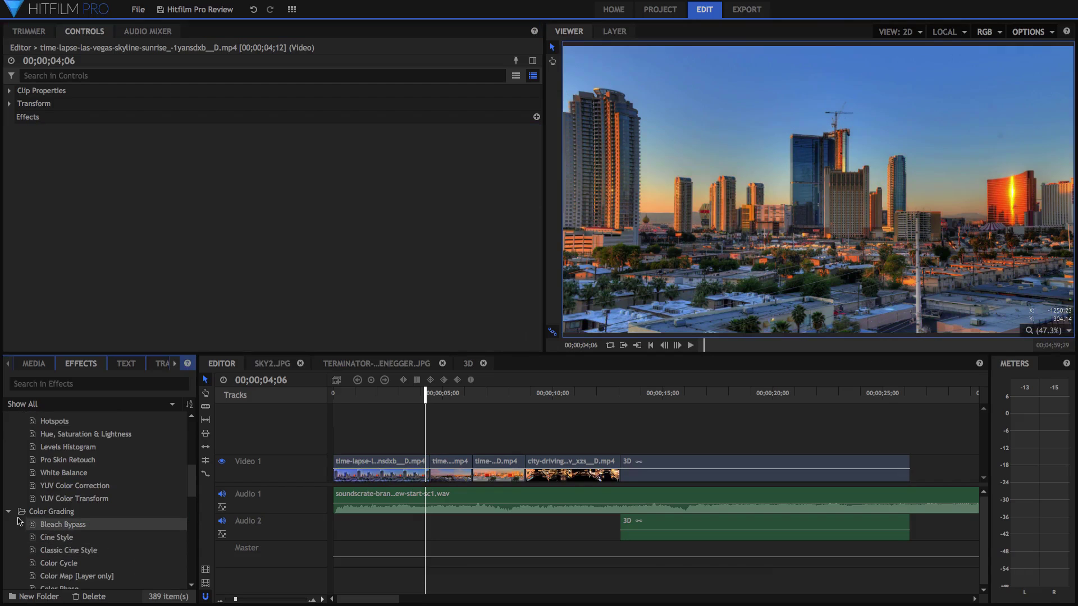
left_click(13, 512)
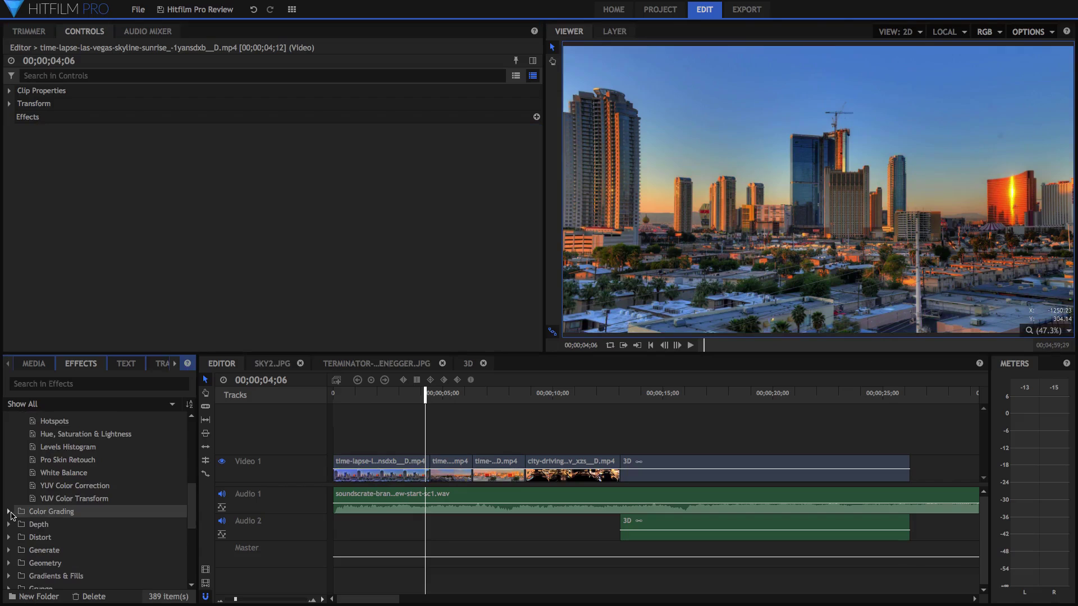
left_click(11, 513)
scroll(11, 516, "down", 3)
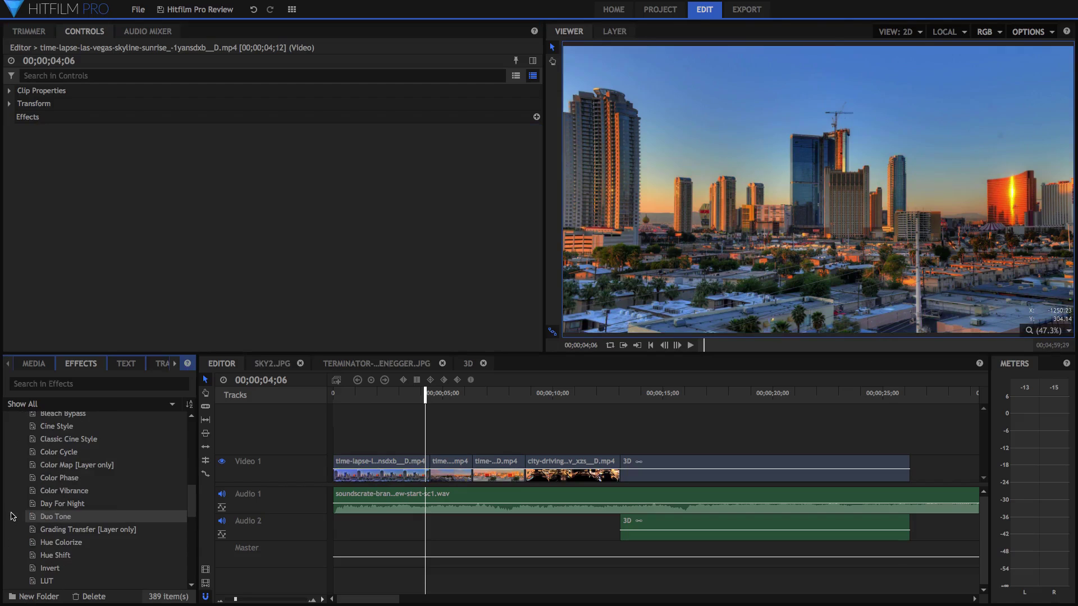
scroll(54, 543, "down", 3)
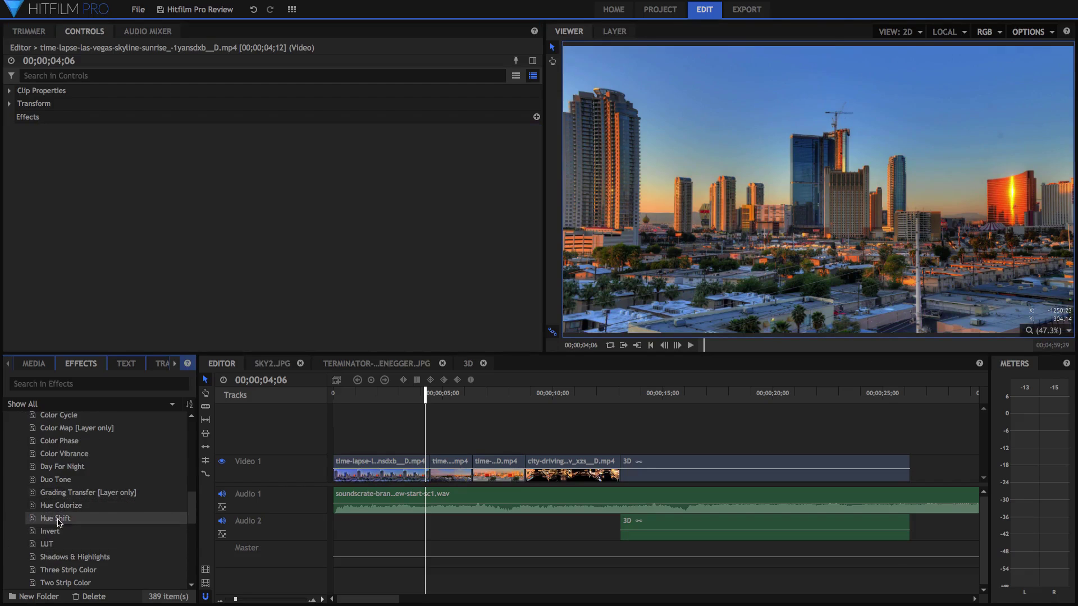
scroll(59, 533, "up", 6)
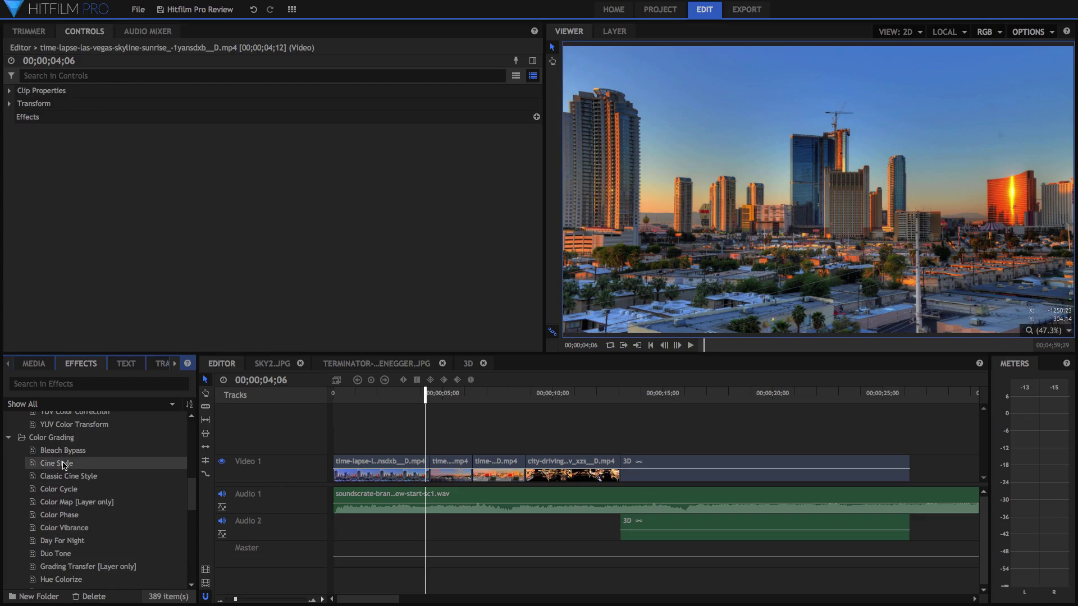
left_click_drag(63, 465, 392, 462)
Preview the graded first clip at several points up to 00;00;03;03 and examine the Cine Style settings.
left_click_drag(351, 396, 335, 394)
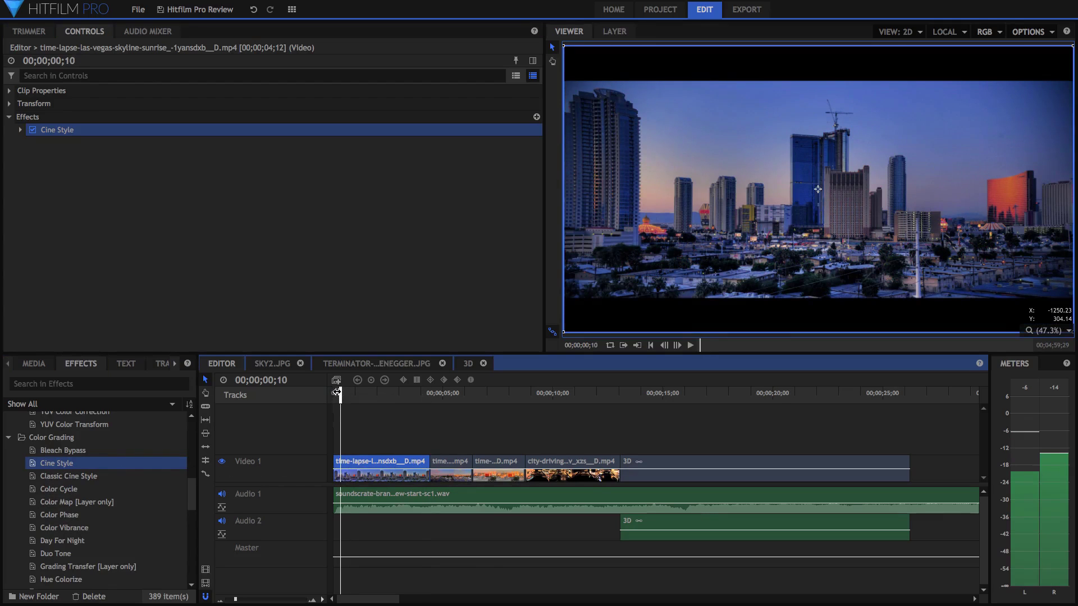
left_click(370, 396)
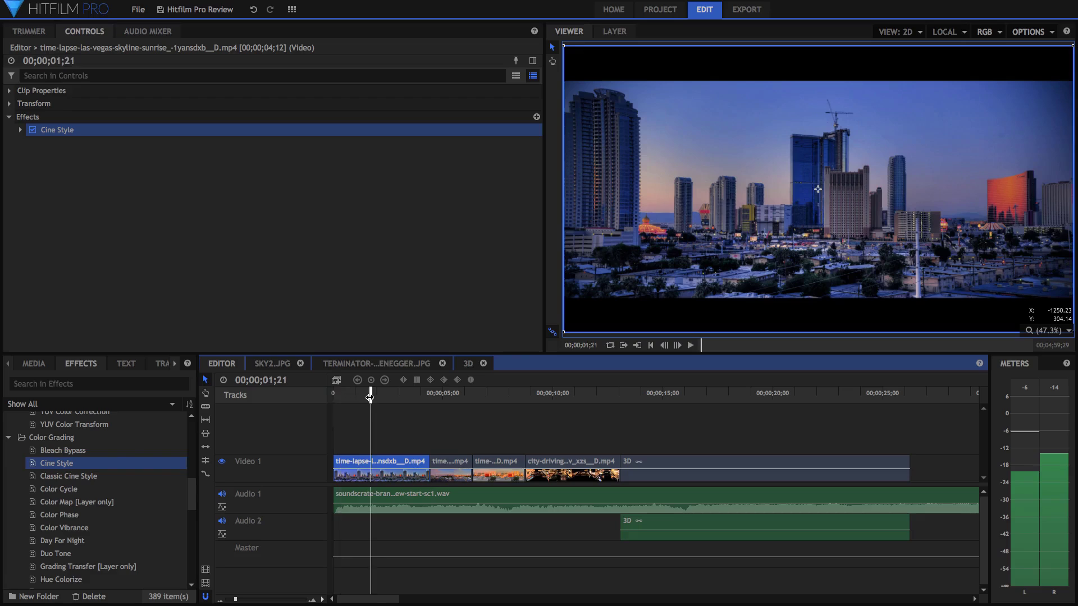
left_click(401, 393)
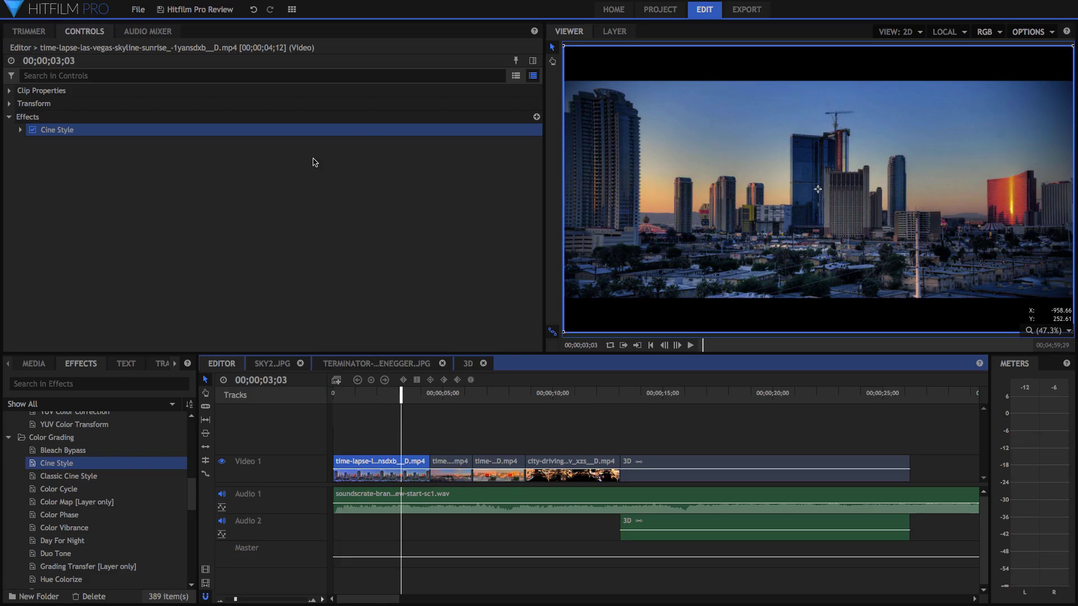
left_click(20, 130)
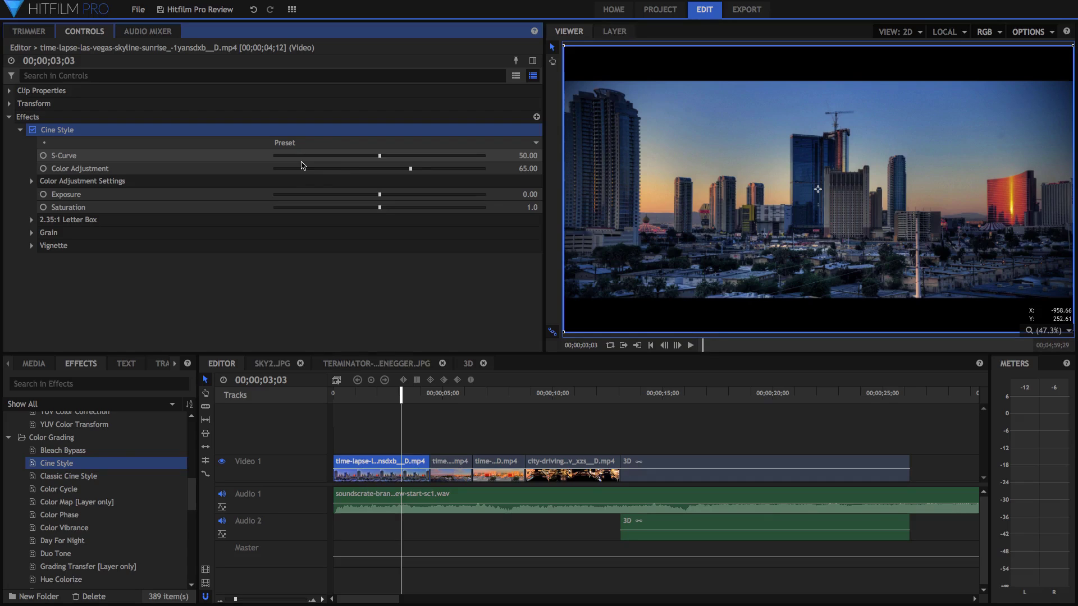
Go to 00;00;04;24 and look at the ways to create a composite shot from the project media and from the second clip.
left_click(439, 395)
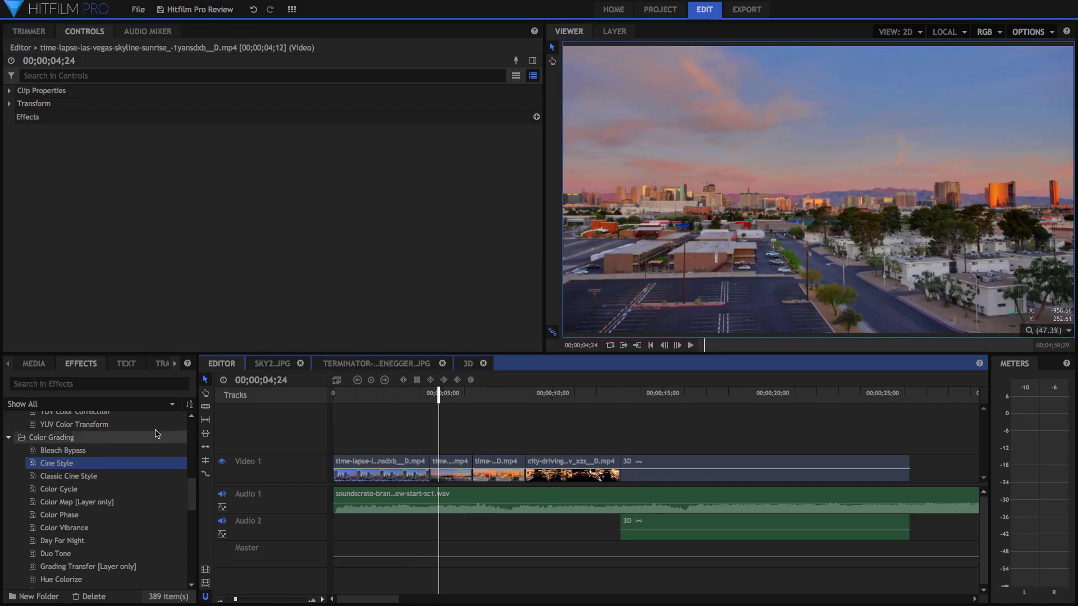
left_click(33, 364)
mouse_move(132, 507)
left_mouse_down()
mouse_move(320, 437)
mouse_move(340, 442)
mouse_move(123, 510)
left_mouse_up()
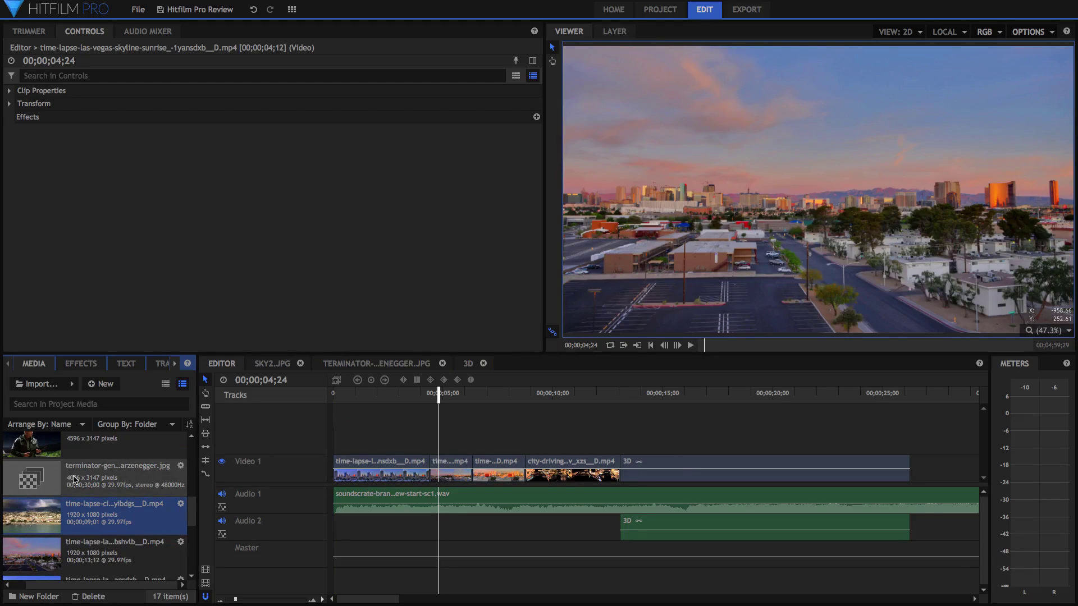
left_click(101, 384)
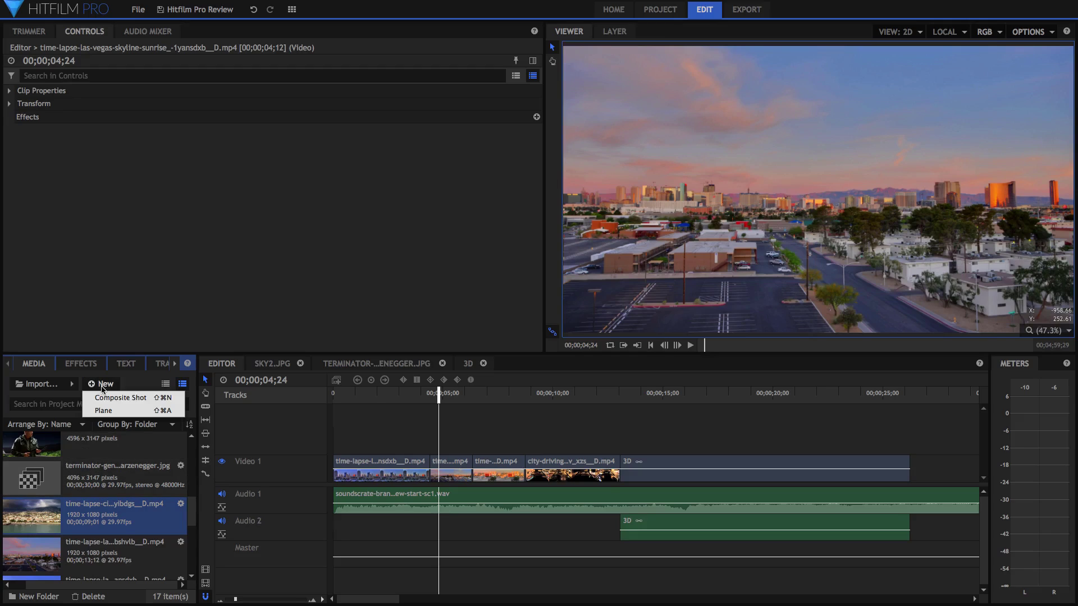
left_click(380, 419)
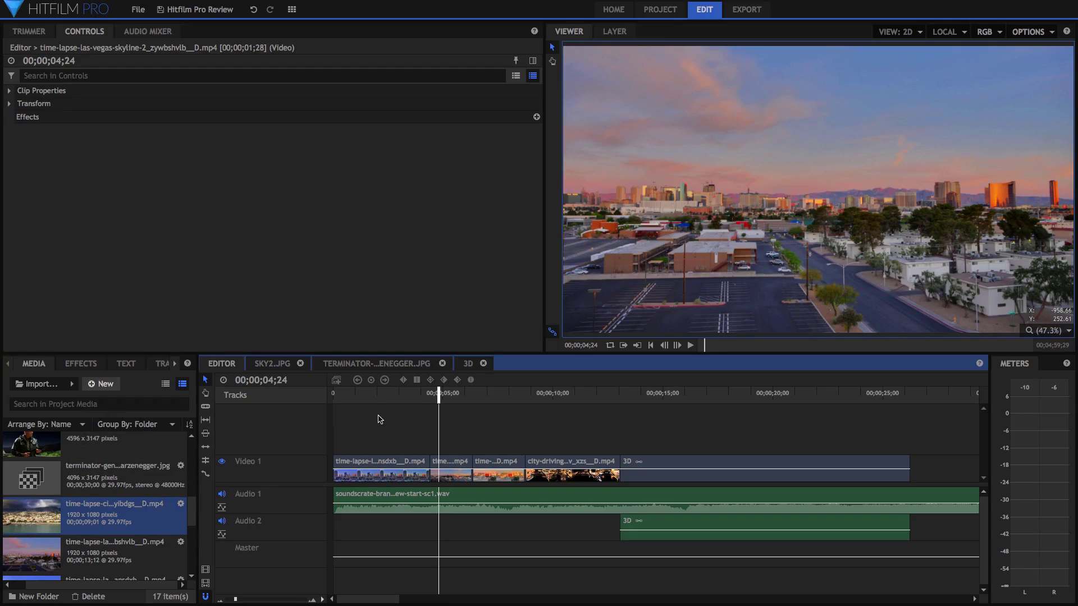
right_click(459, 462)
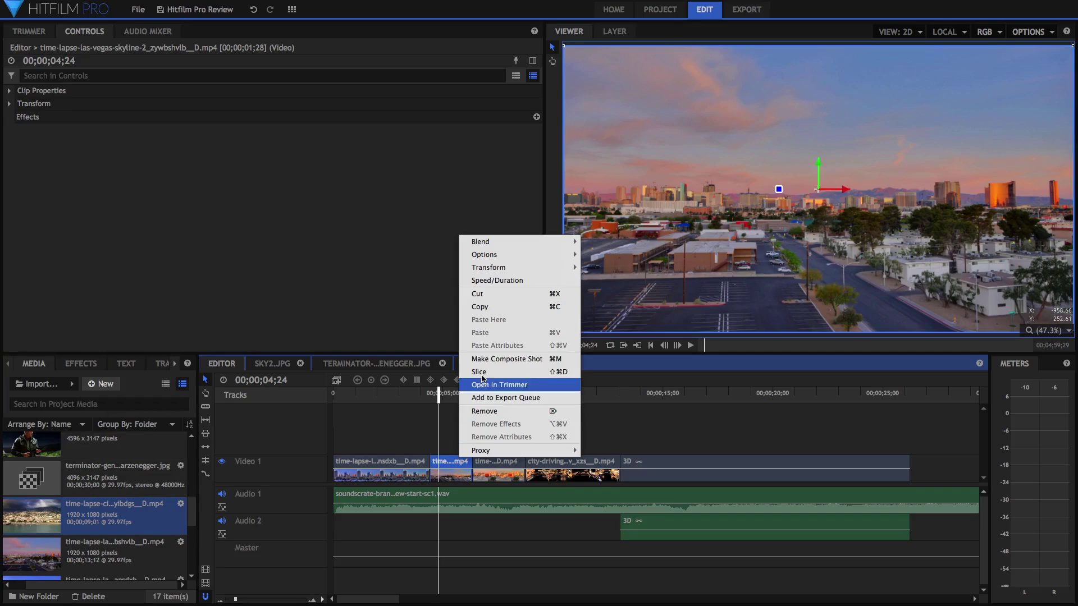
left_click(491, 358)
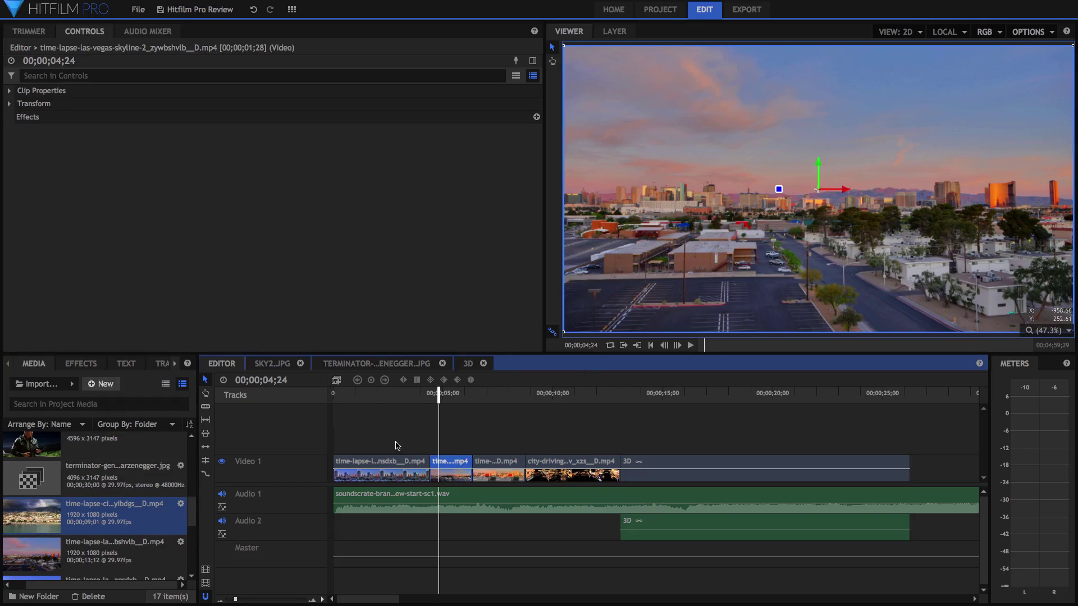
In the sky2.jpg composite shot, reveal the green-screen layer's mask and disable its Color Difference Key, Spill Removal and Light Wrap effects.
left_click(275, 366)
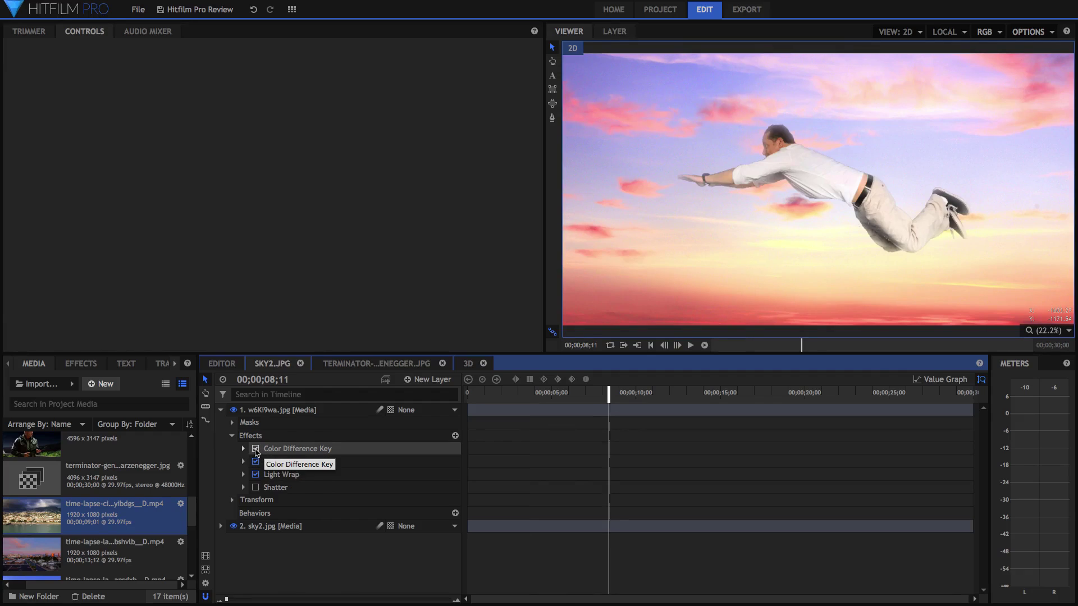
left_click(255, 461)
left_click(255, 474)
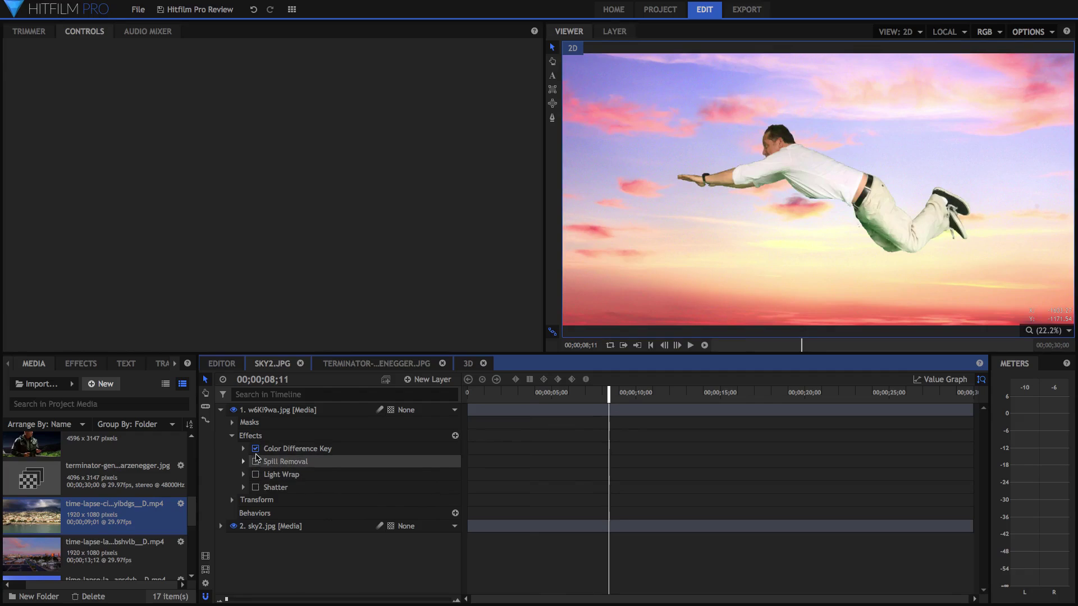
left_click(256, 449)
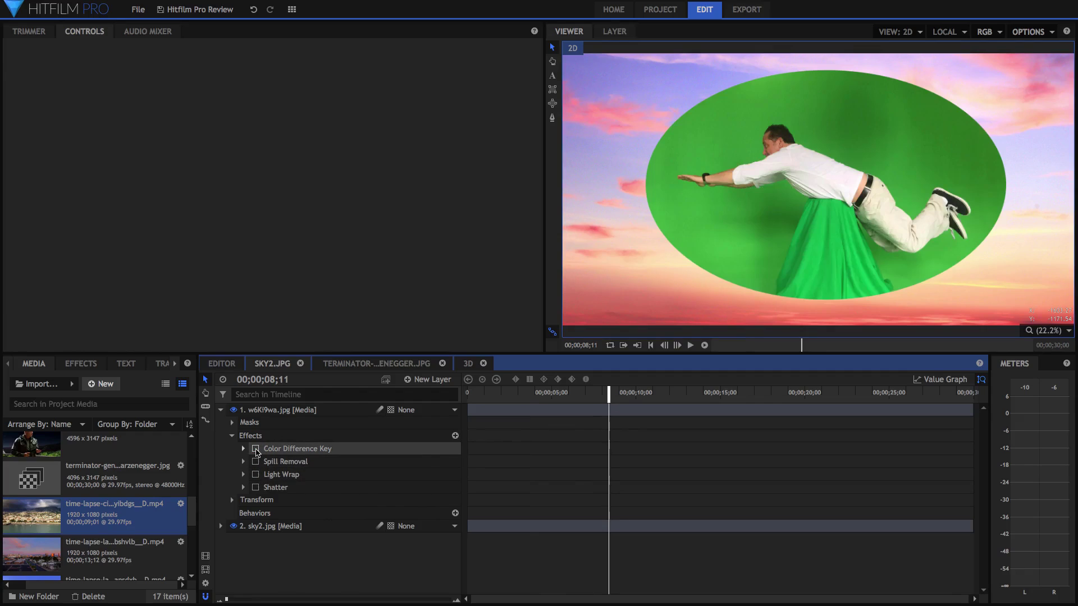
left_click(232, 422)
left_click(256, 436)
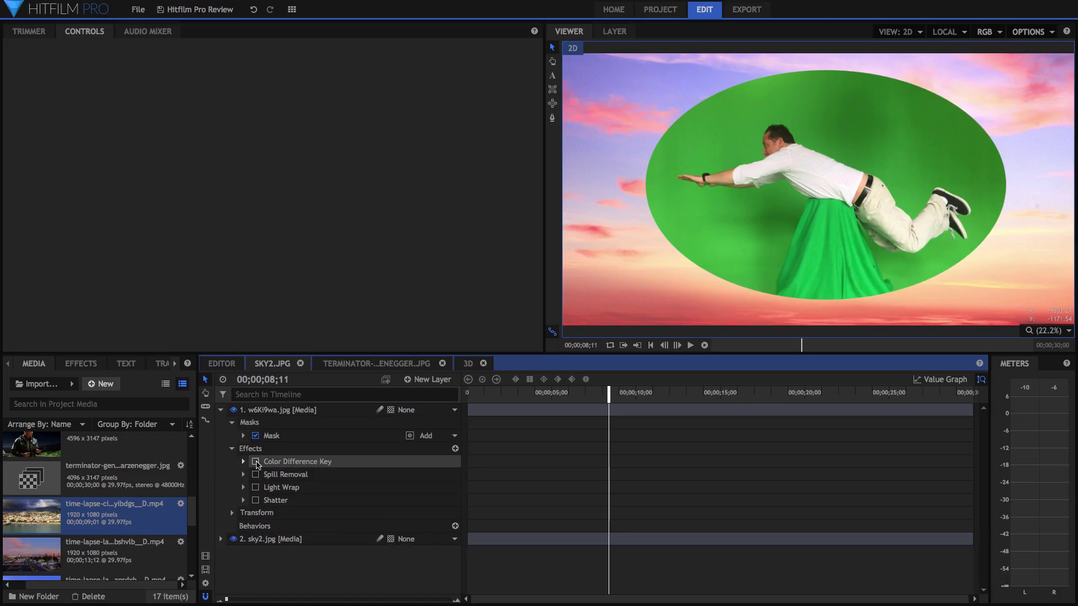
Re-enable Color Difference Key, Spill Removal and Light Wrap on the green-screen layer.
left_click(256, 461)
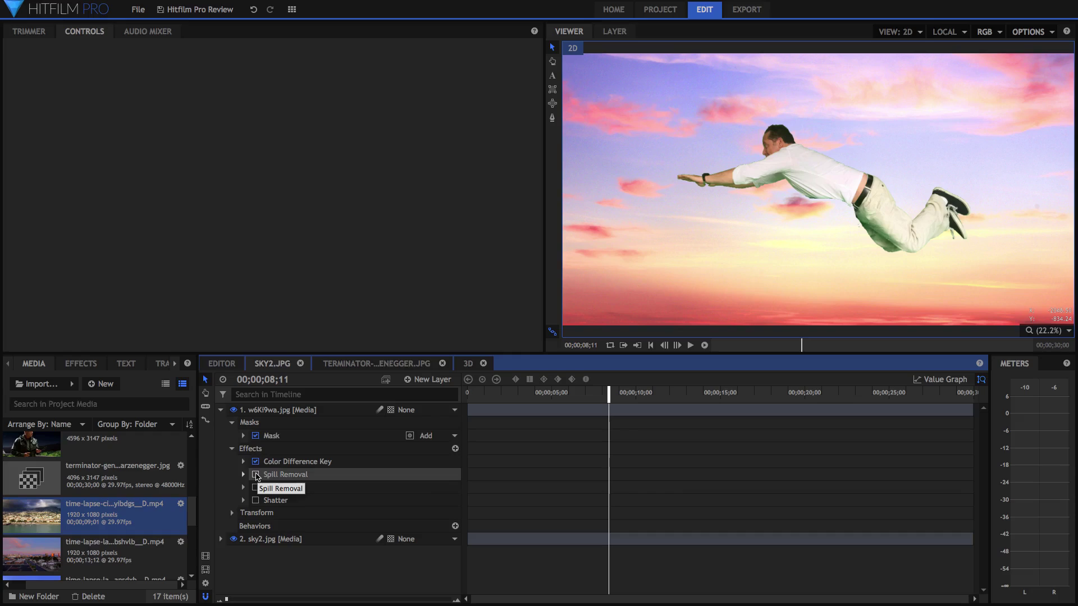
left_click(256, 475)
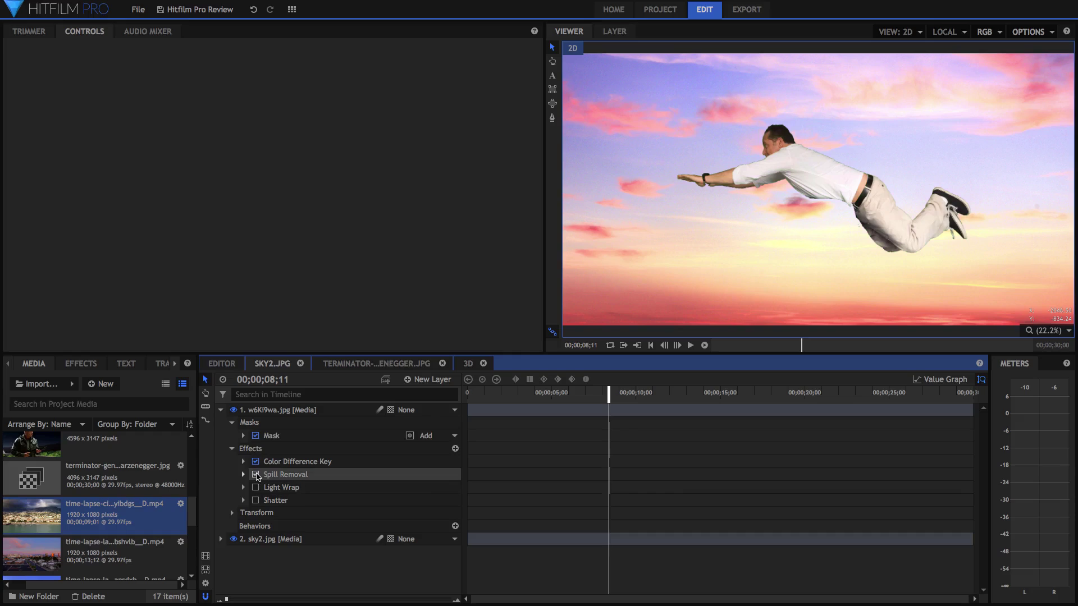
left_click(255, 488)
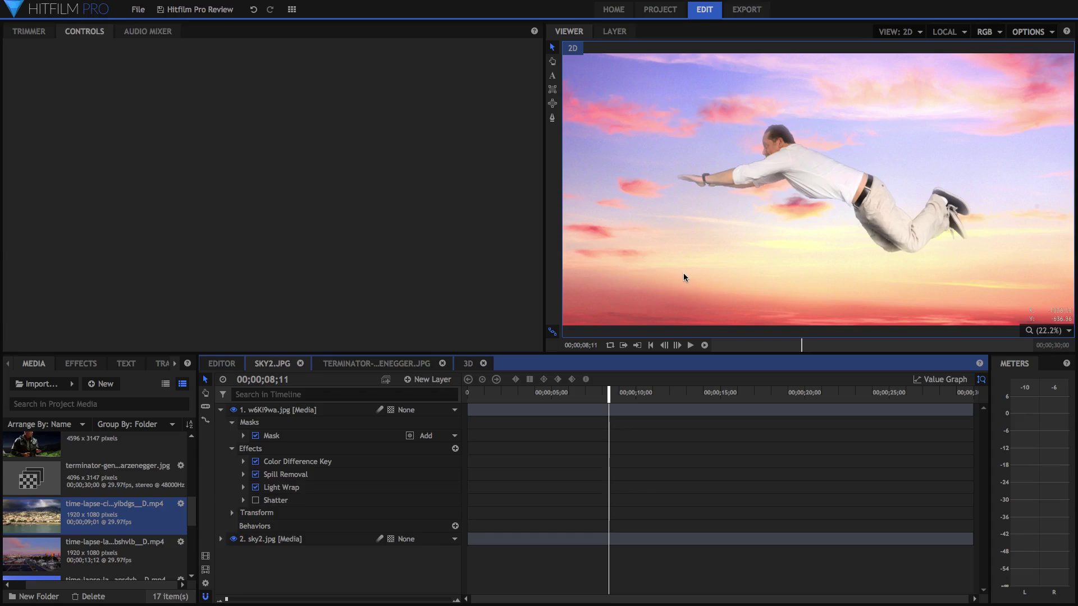
Enable Shatter on the flying man's layer and play the composite from the start, stopping at 00;00;03;10.
left_click_drag(479, 396, 436, 388)
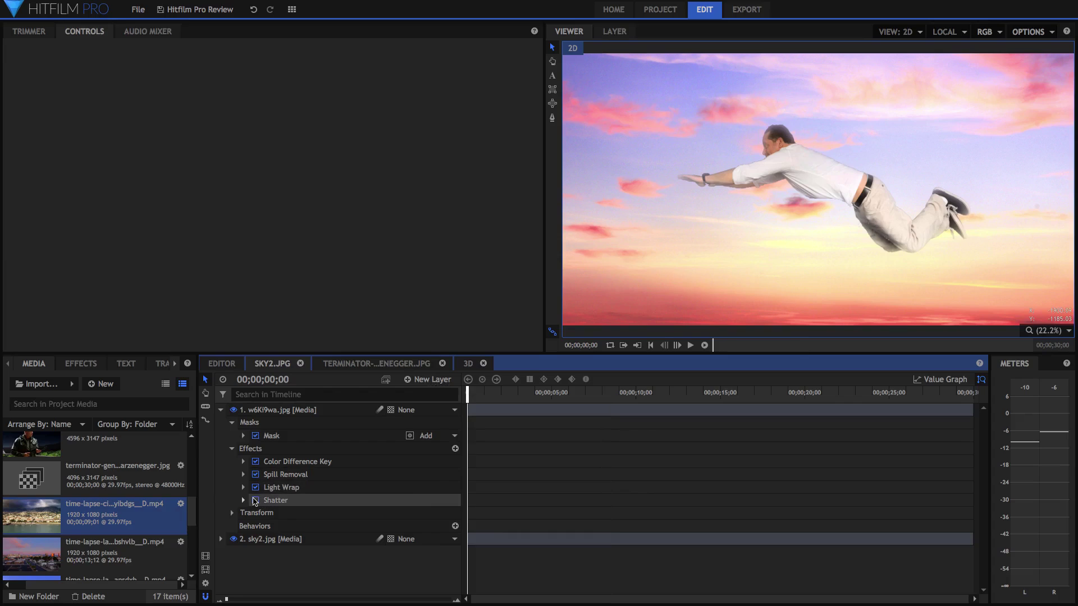
left_click(255, 500)
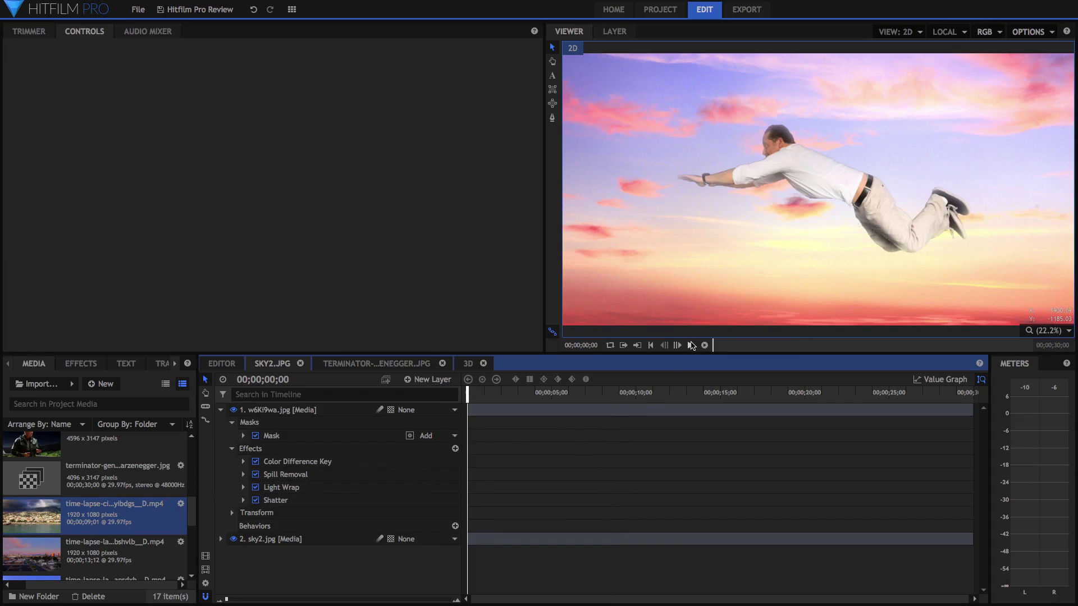
left_click(691, 345)
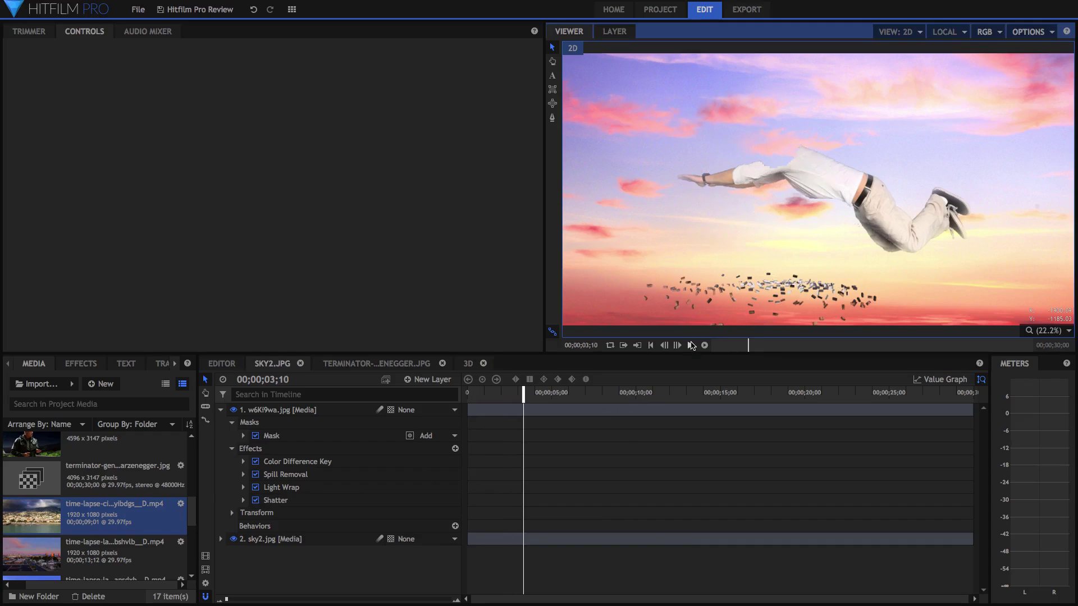
left_click(692, 345)
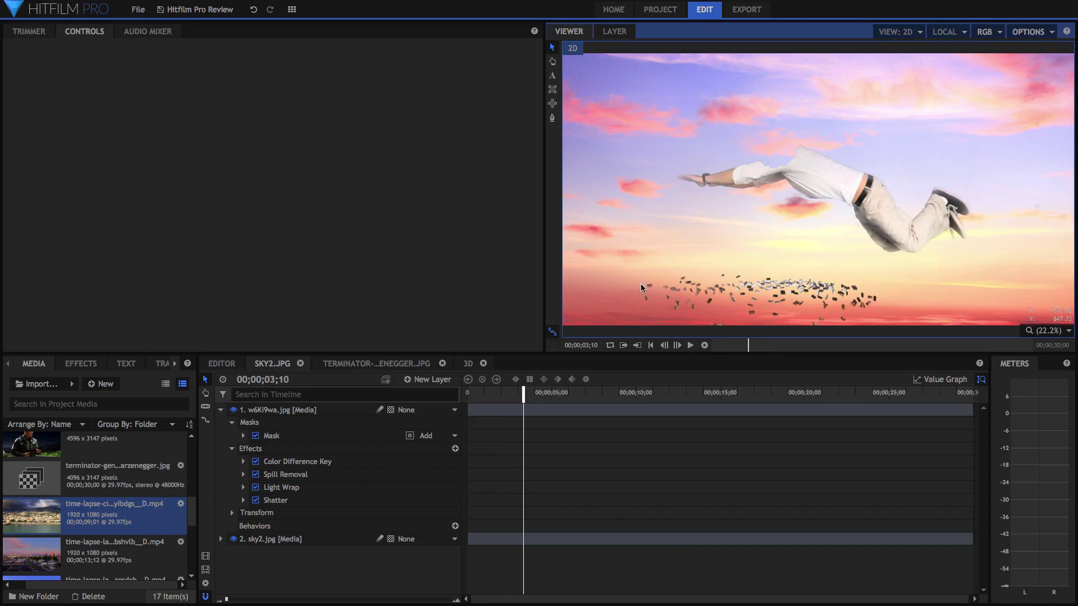
In the terminator composite shot, hide the New Grade and New Gunfire Effect layers, and show only the gunfire layer again.
left_click(346, 365)
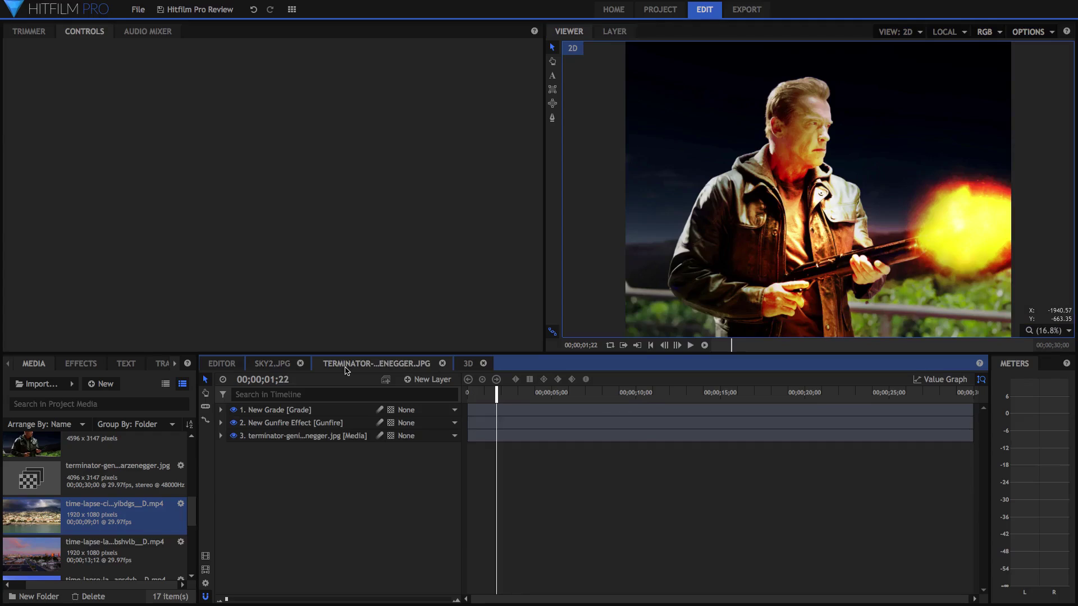
left_click(233, 423)
left_click(234, 410)
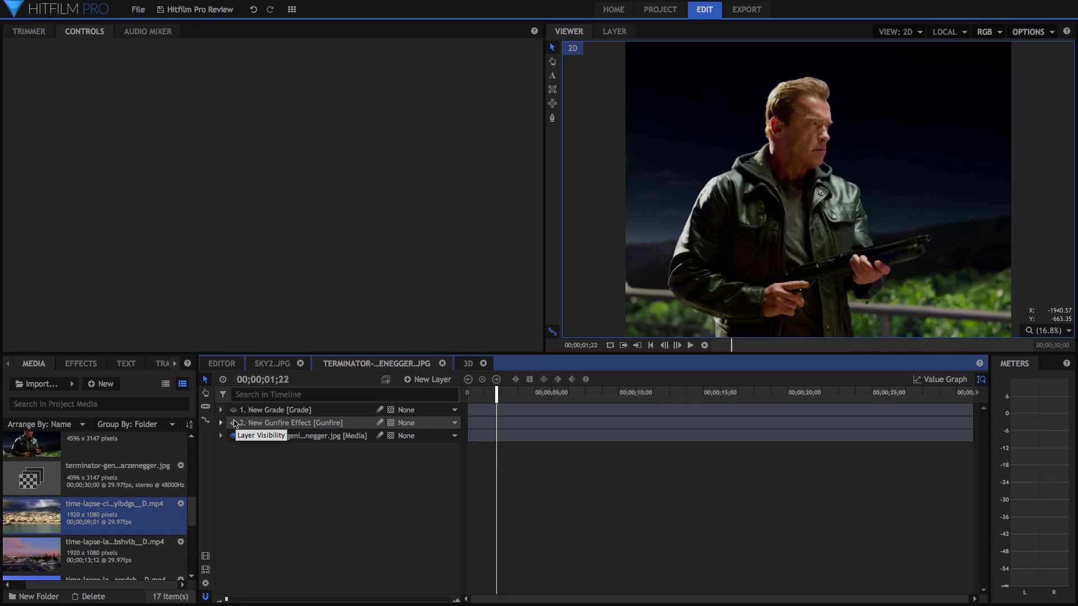
left_click(234, 423)
Examine the New Gunfire Effect layer's Appearance, Core Flare and Side Flares settings.
left_click(258, 422)
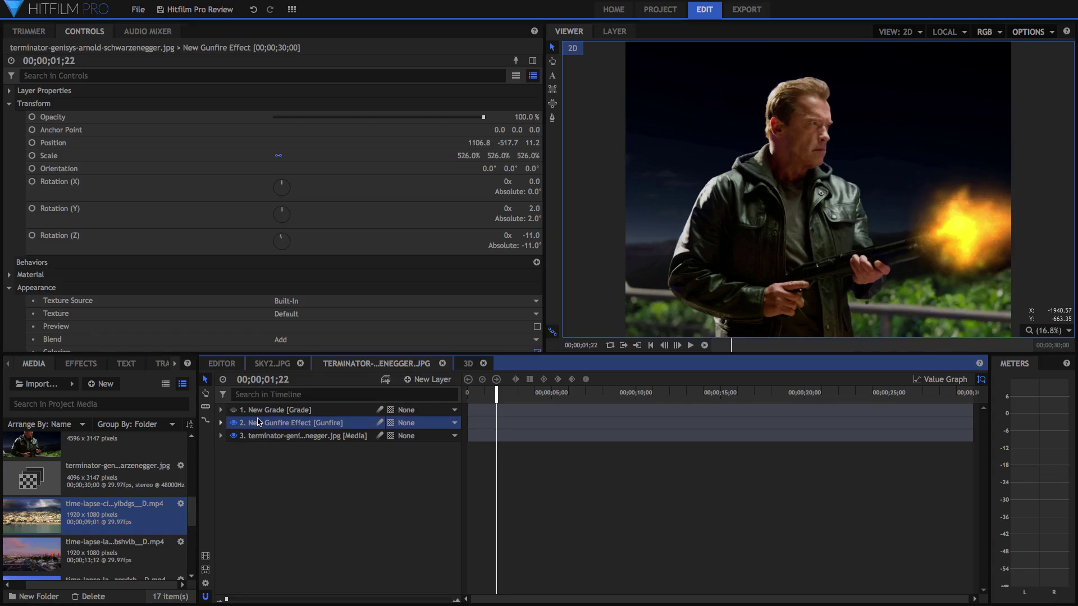
scroll(129, 283, "down", 3)
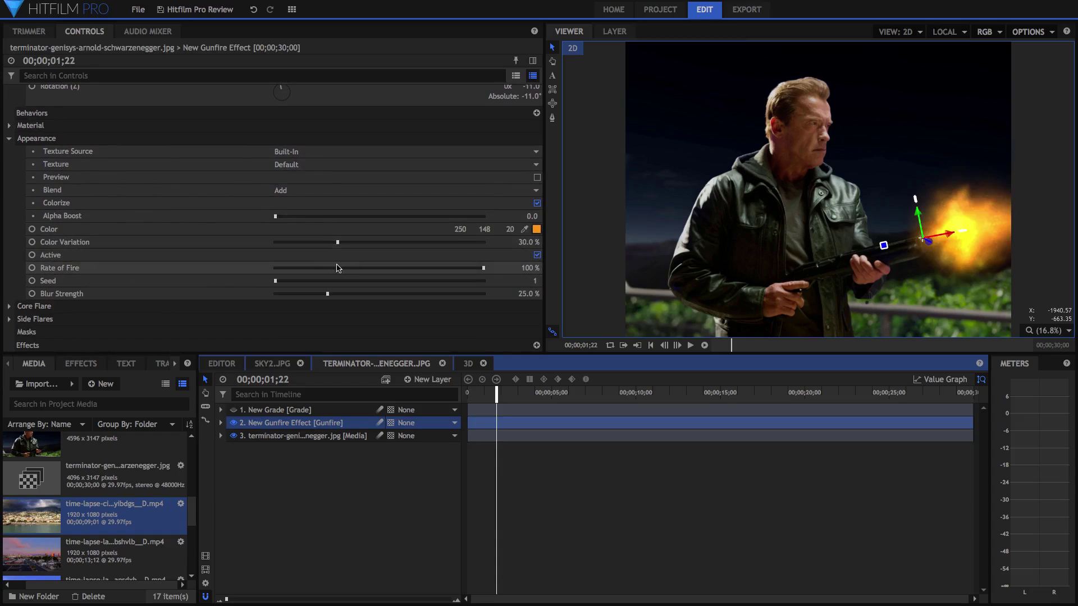
left_click(9, 305)
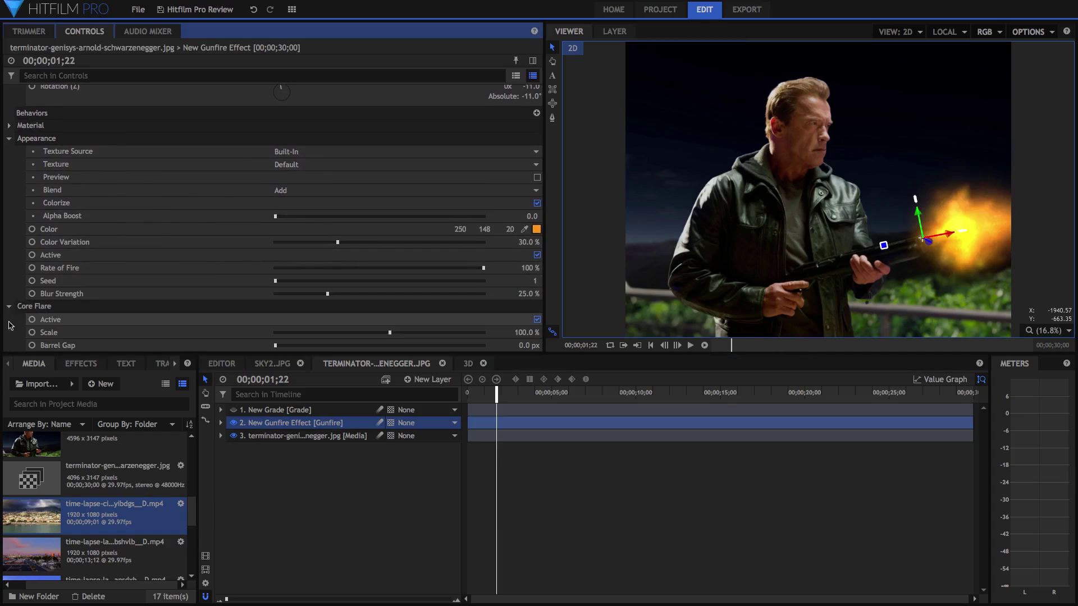
scroll(11, 322, "down", 3)
left_click(9, 319)
scroll(129, 296, "down", 3)
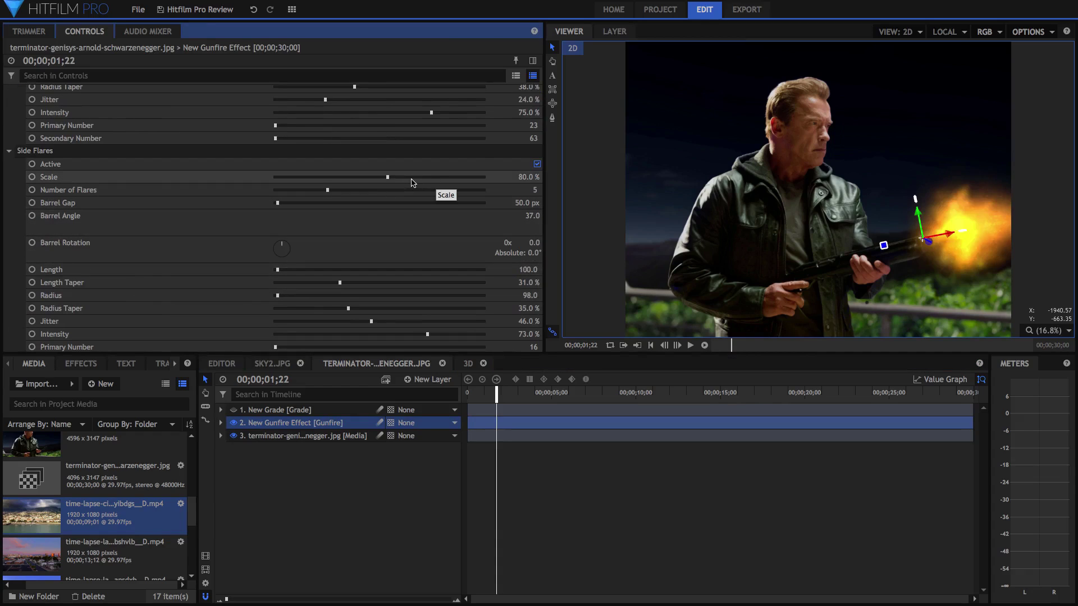
scroll(399, 210, "down", 1)
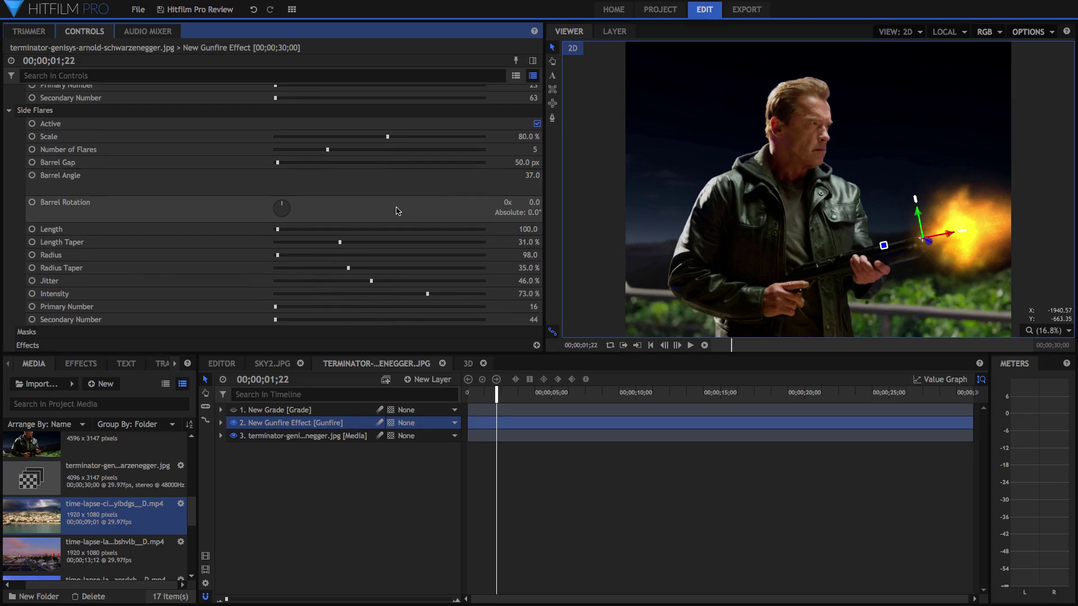
scroll(397, 211, "up", 2)
scroll(397, 211, "up", 4)
scroll(397, 211, "up", 3)
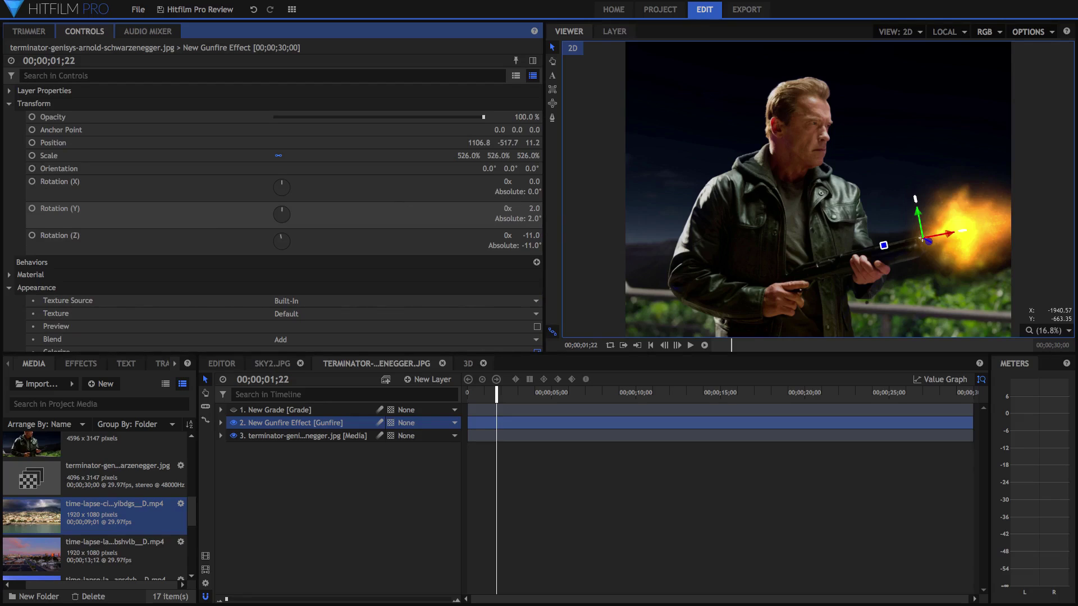
Rotate the gunfire effect to a Y rotation of 35° and make the New Grade layer visible.
left_click_drag(530, 208, 589, 208)
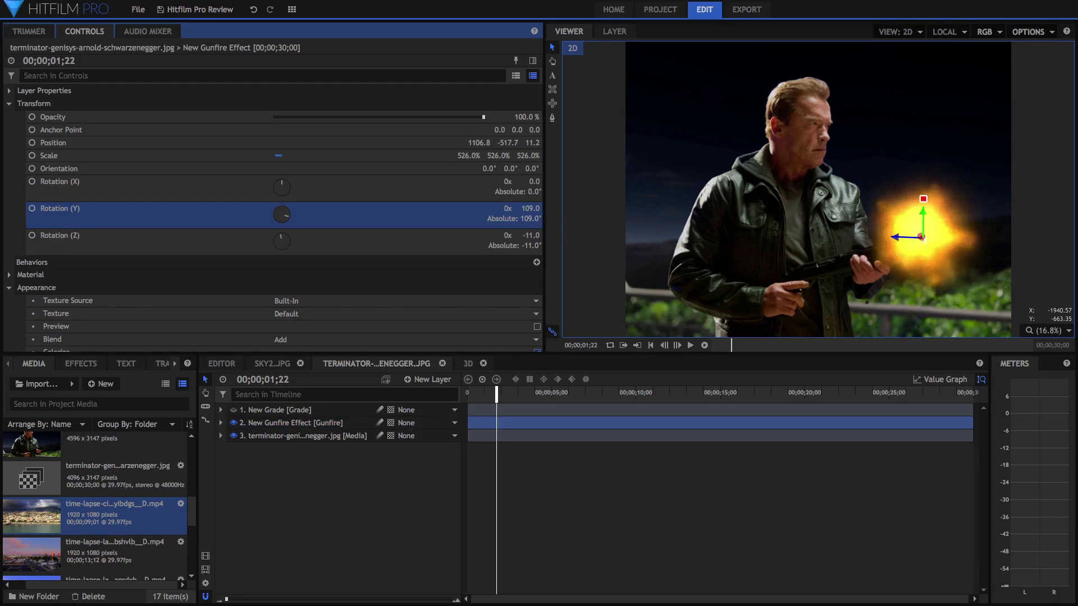
left_click_drag(923, 240, 962, 232)
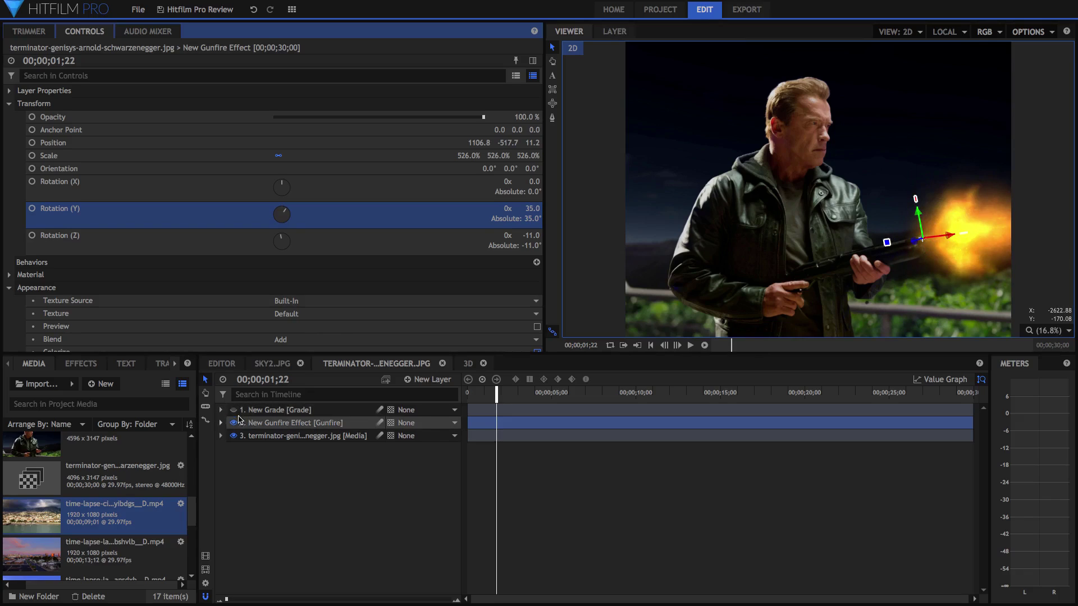
left_click(235, 413)
left_click(235, 414)
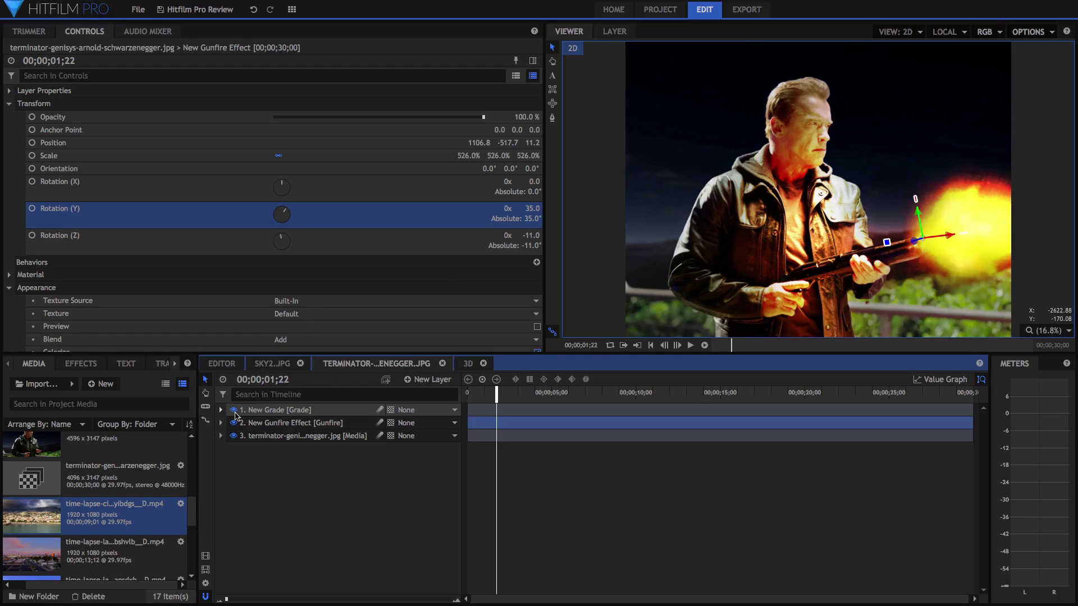
Look at the New Grade layer's Curves effect and masks, toggling the Subtract masks off and back on.
left_click(257, 414)
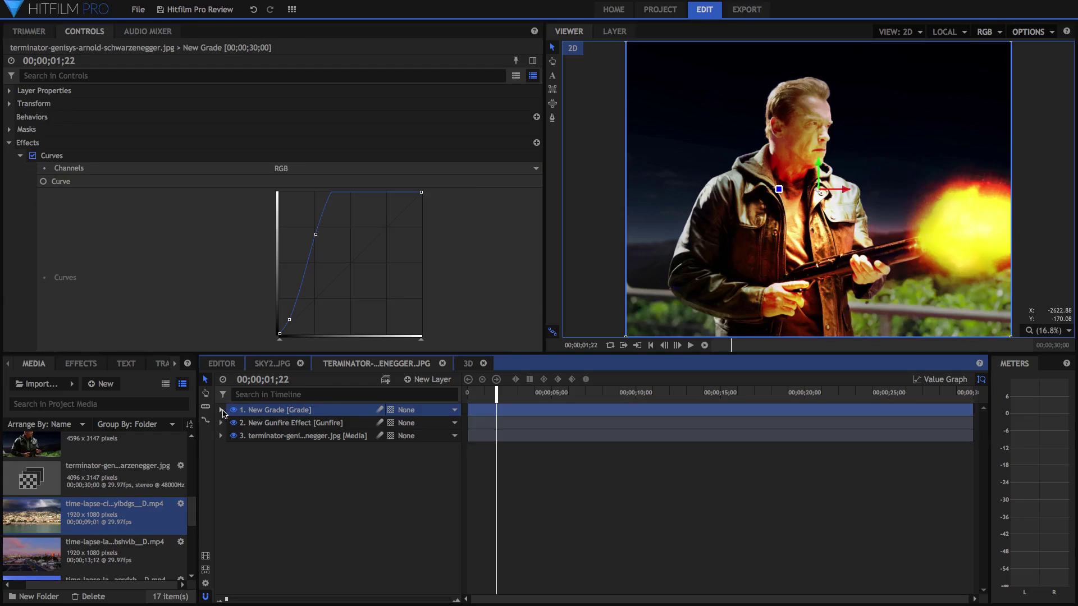
left_click(220, 410)
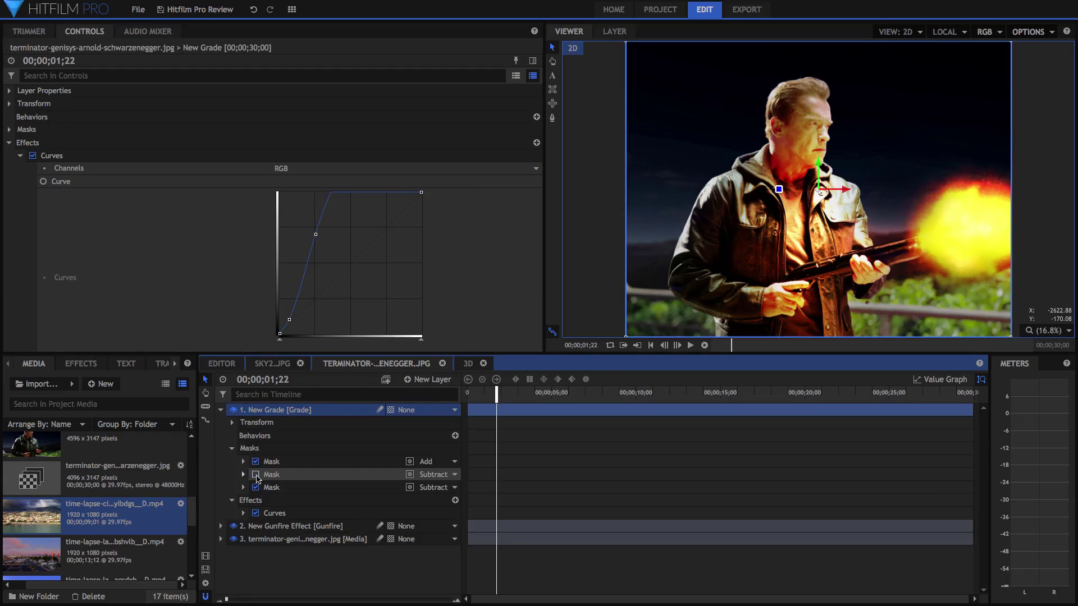
left_click(255, 474)
left_click(256, 488)
left_click(256, 487)
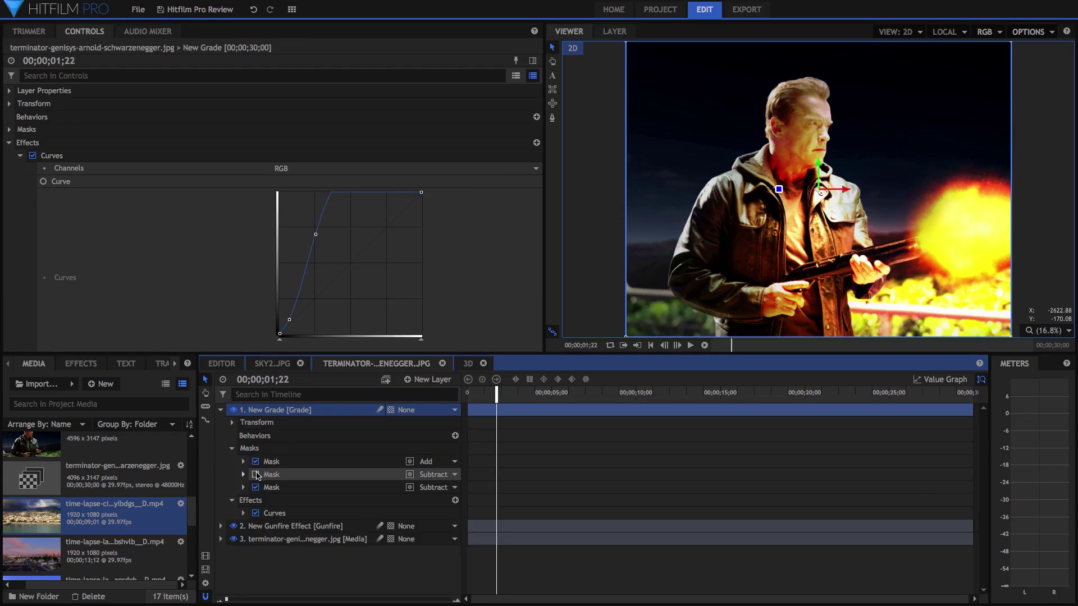
left_click(256, 475)
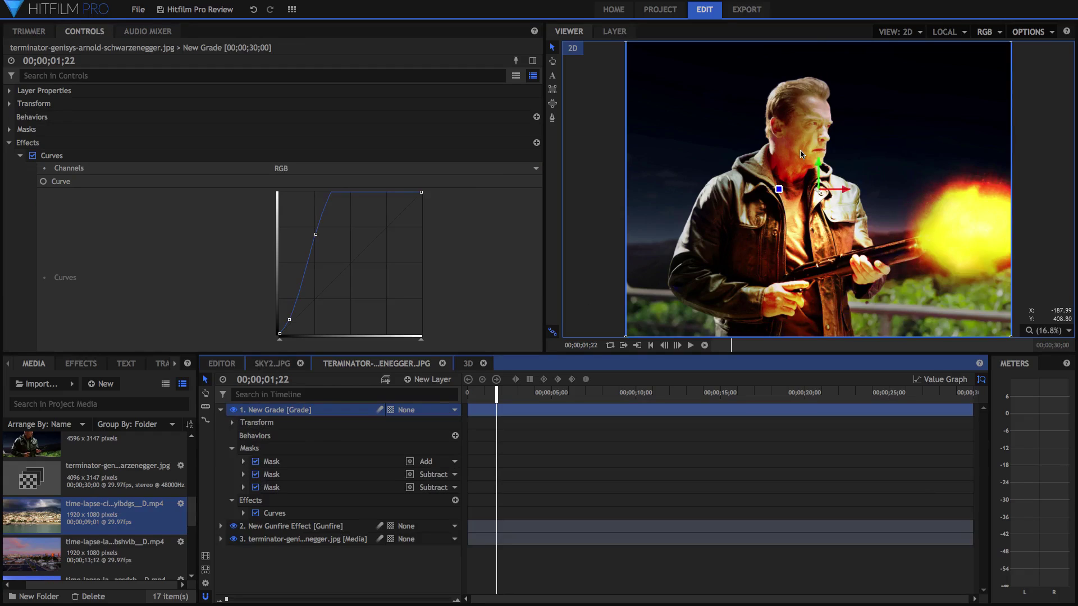
left_click(221, 410)
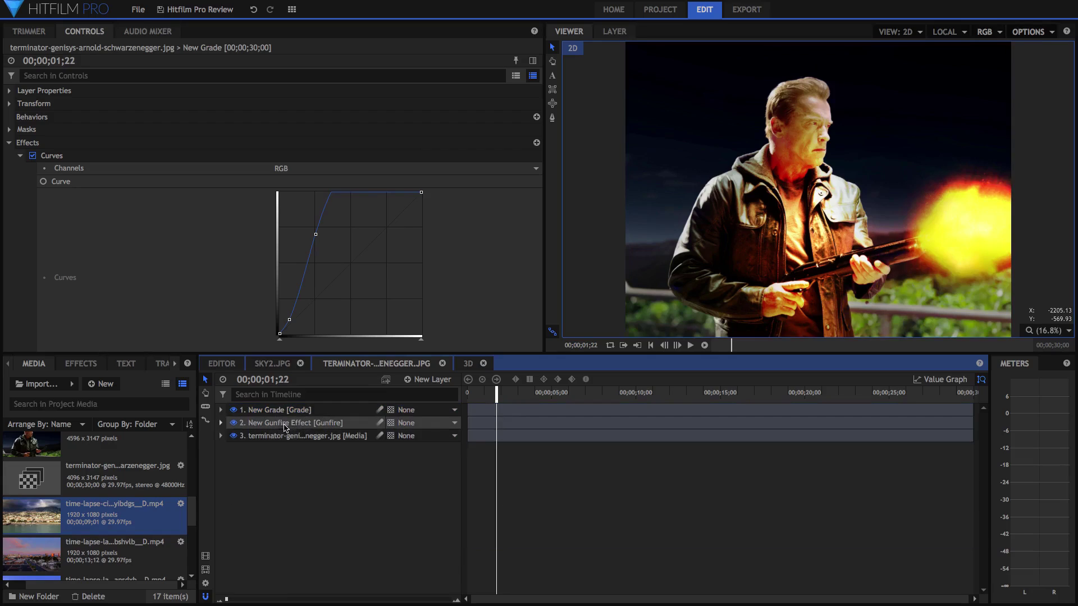
In the 3D composite shot, make the walker2.fbx model, camera, both lights and the topmost time-lapse layer visible.
left_click(468, 364)
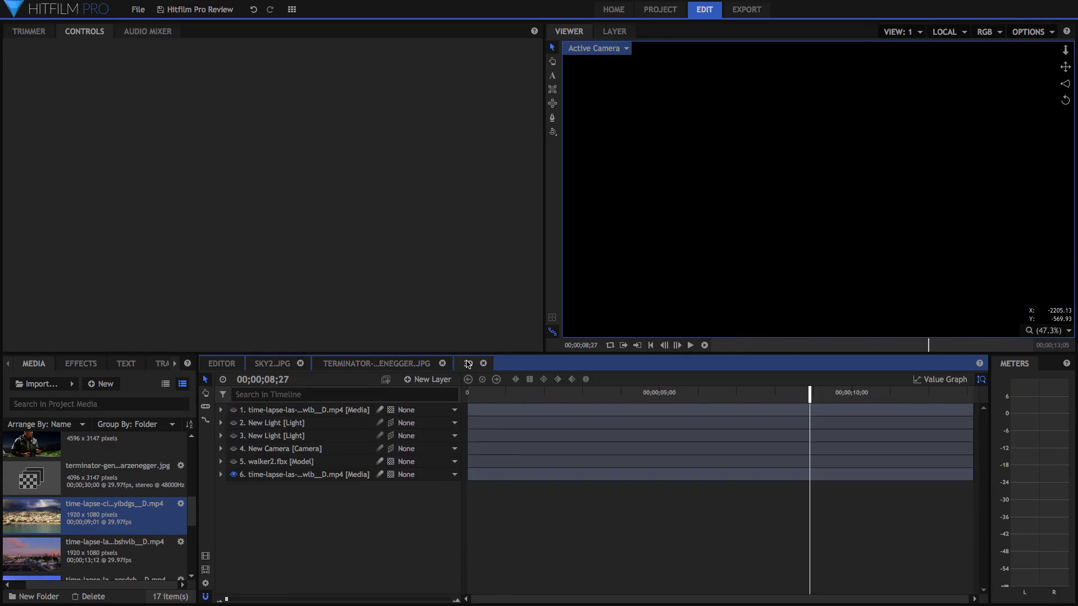
left_click(234, 462)
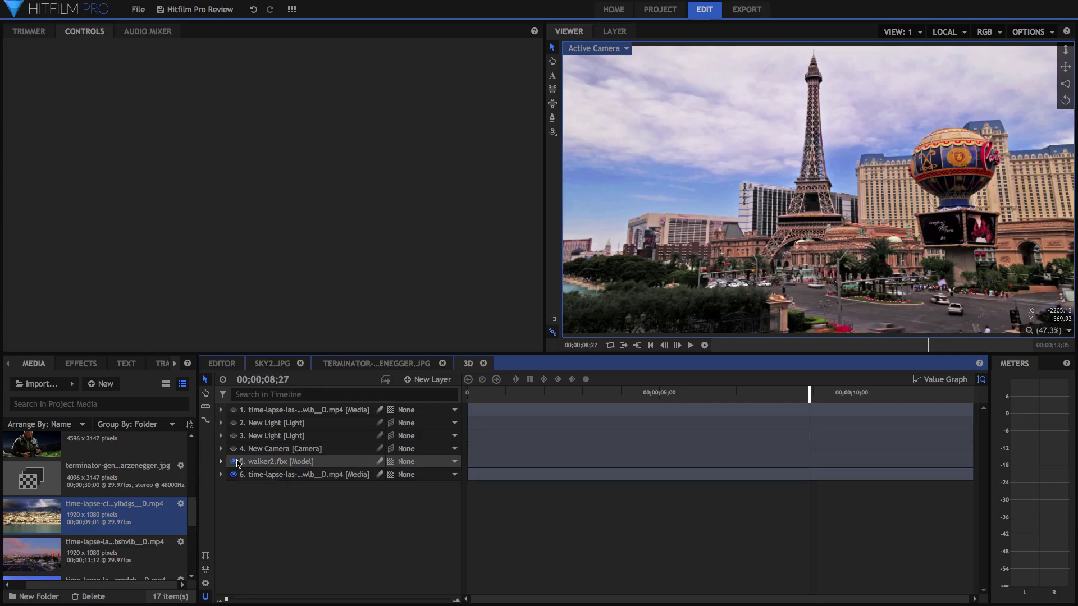
left_click(234, 449)
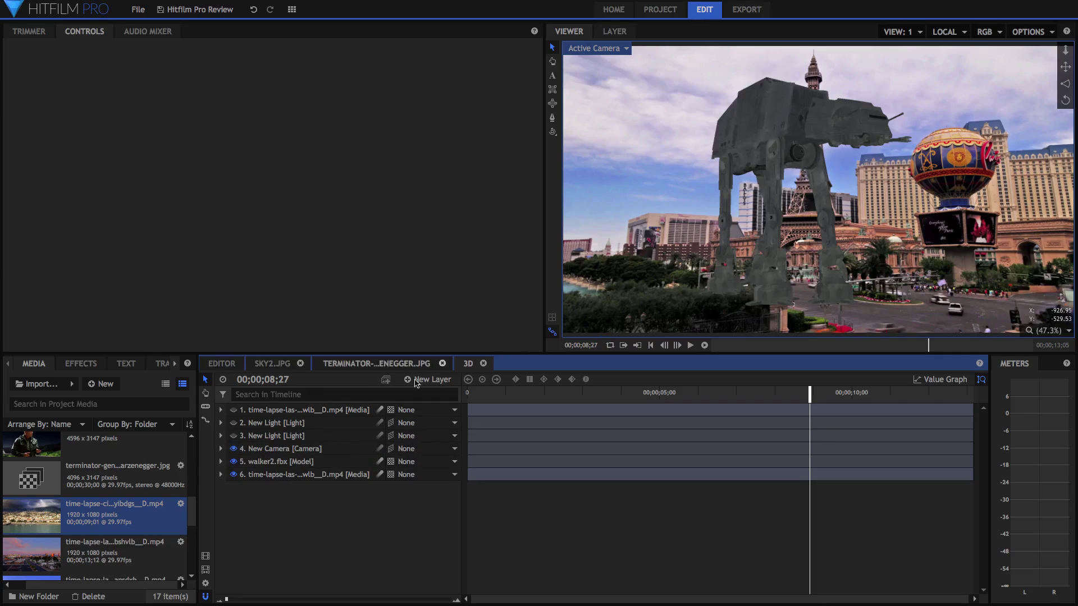
left_click(234, 435)
left_click(234, 423)
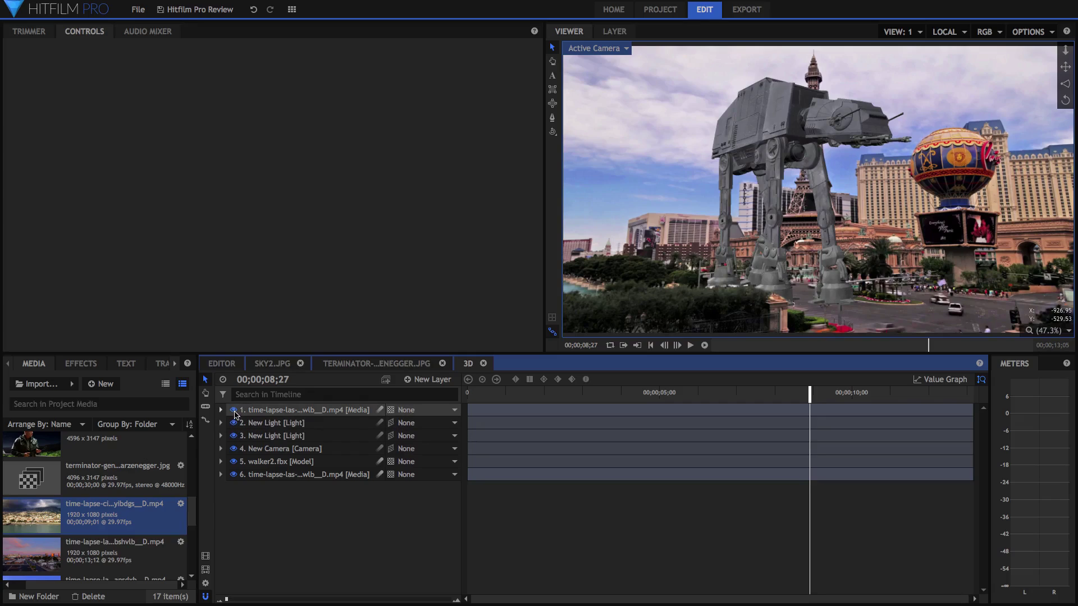
left_click(233, 409)
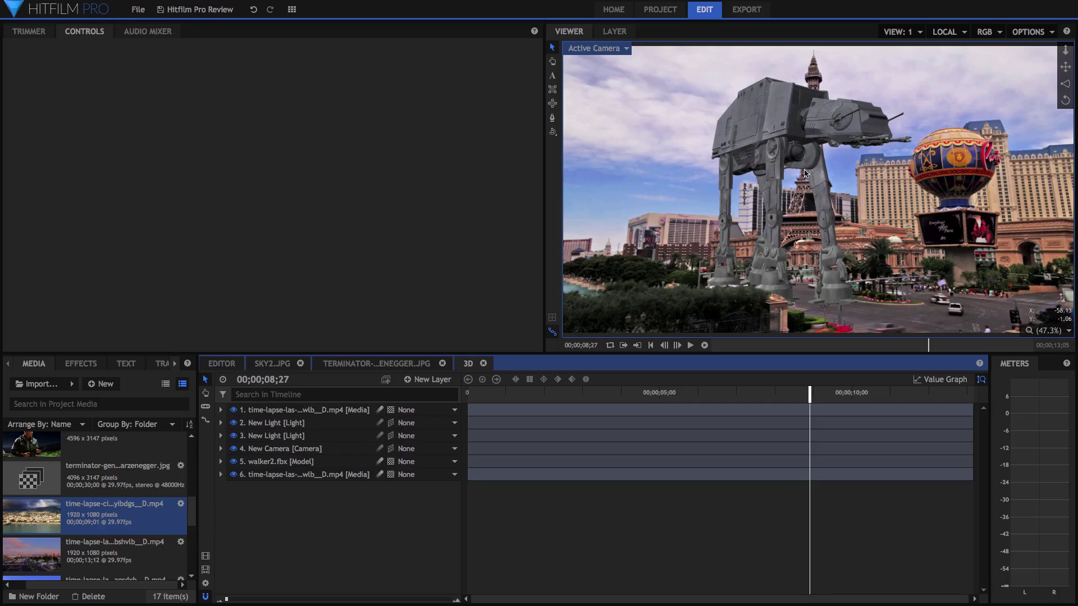
At 00;00;02;18, examine the walker2.fbx model's Material and World Transform settings, including its Y rotation.
left_click(567, 394)
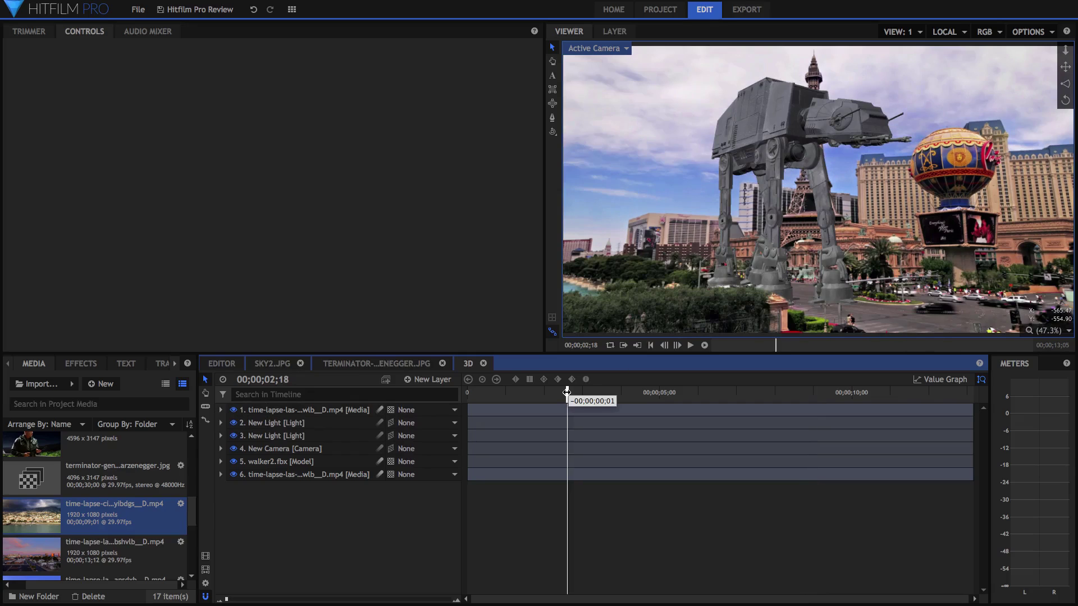
left_click(278, 462)
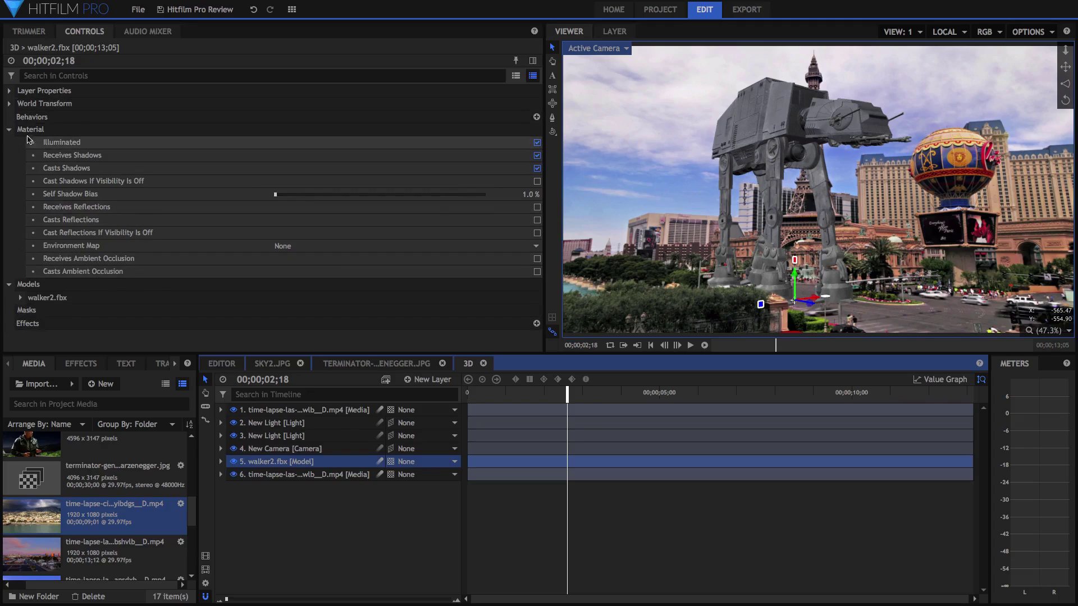
left_click(9, 104)
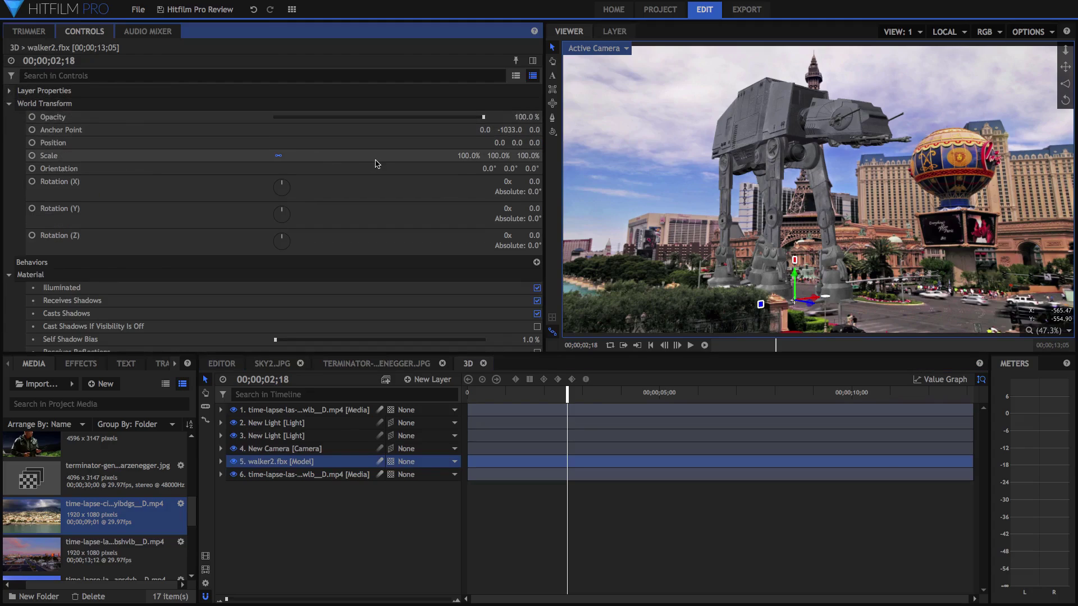
mouse_move(526, 205)
left_mouse_down()
mouse_move(551, 205)
mouse_move(526, 206)
left_mouse_up()
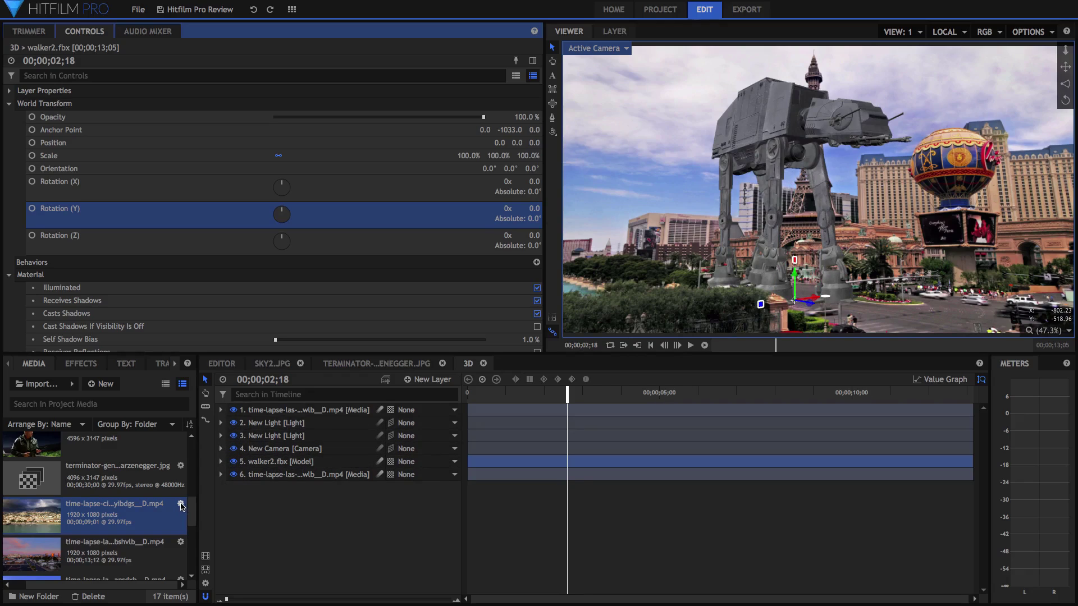
Attach the walker.abc animation from the project media to the Animations of the walker2.fbx model in its layer.
scroll(176, 527, "down", 5)
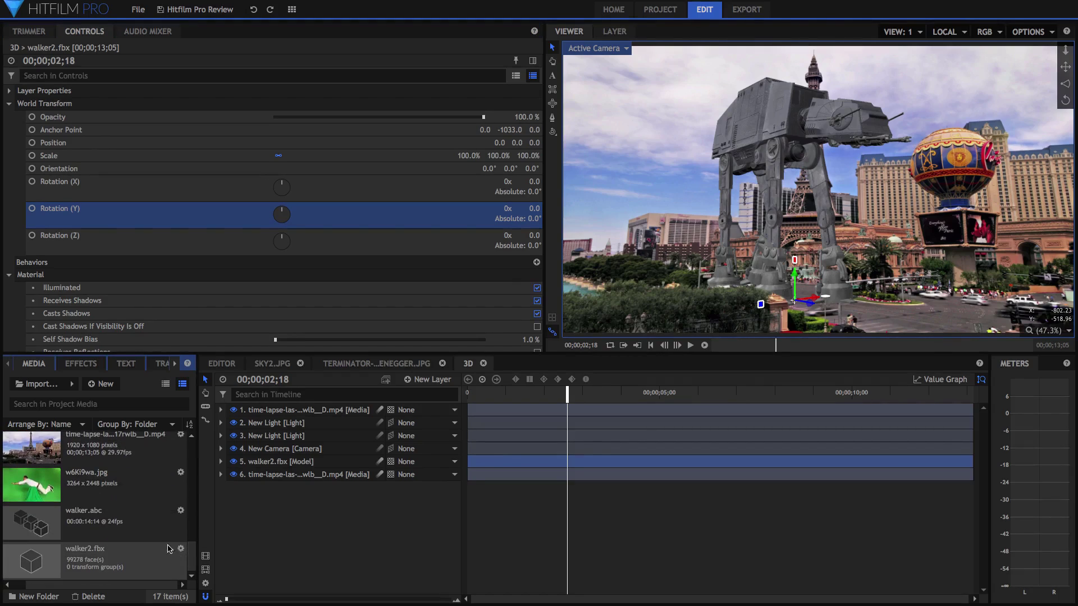
left_click_drag(128, 527, 218, 463)
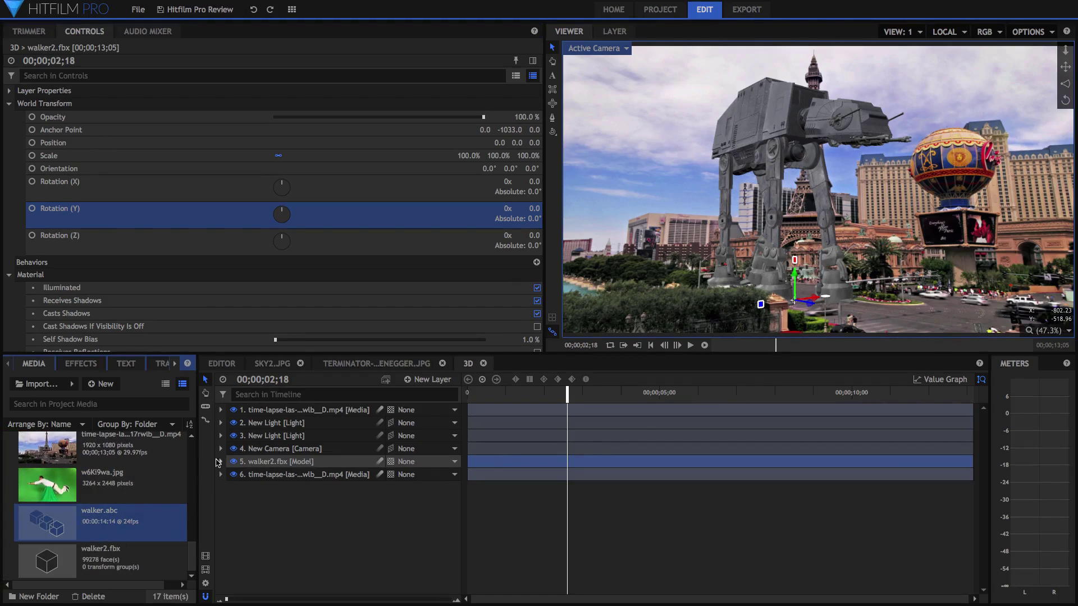
left_click(220, 461)
scroll(337, 505, "down", 5)
left_click(232, 509)
left_click(243, 523)
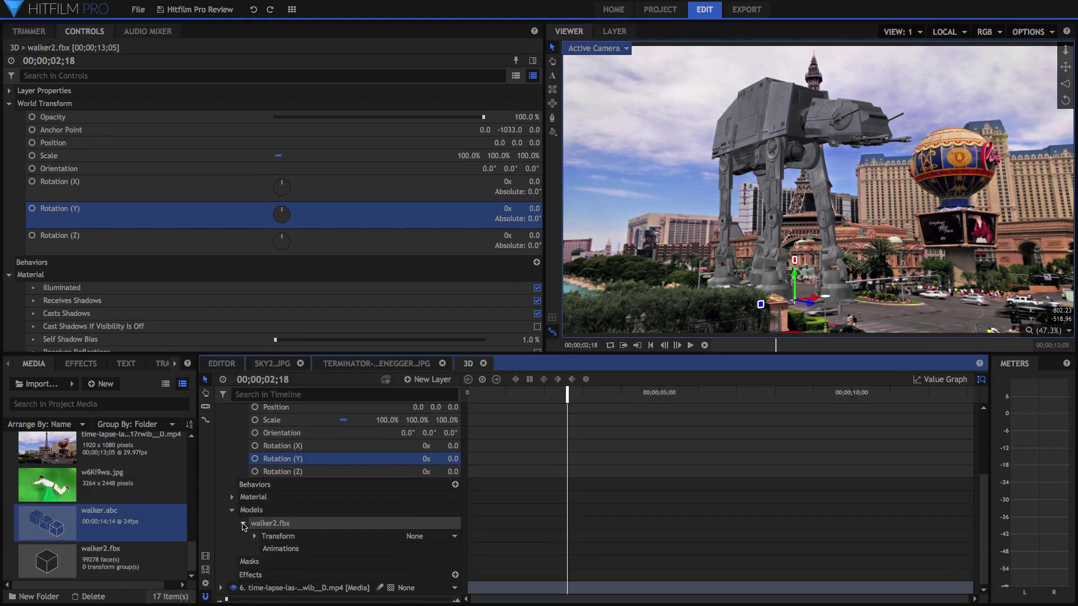
scroll(251, 561, "up", 3)
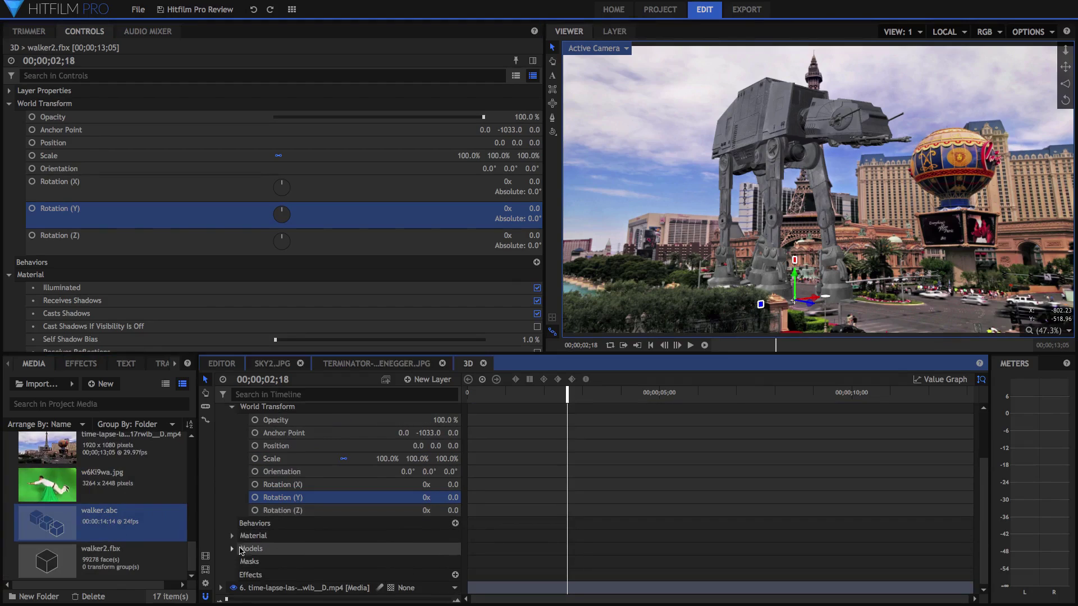
scroll(251, 564, "down", 3)
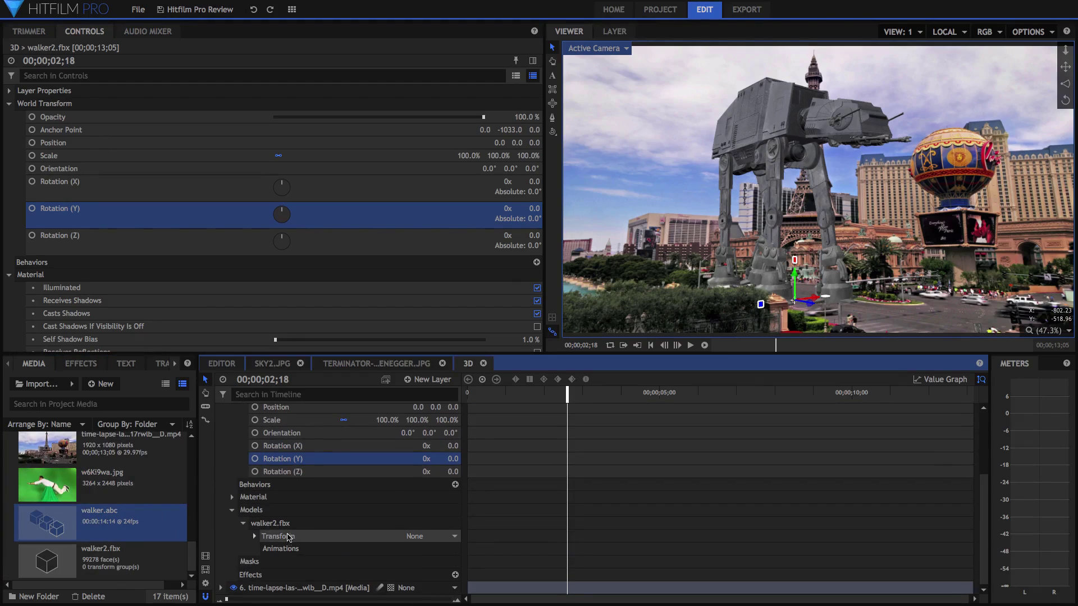
left_click_drag(109, 524, 278, 550)
Set the walker2.fbx layer's scale to 1% on all axes.
scroll(279, 549, "up", 6)
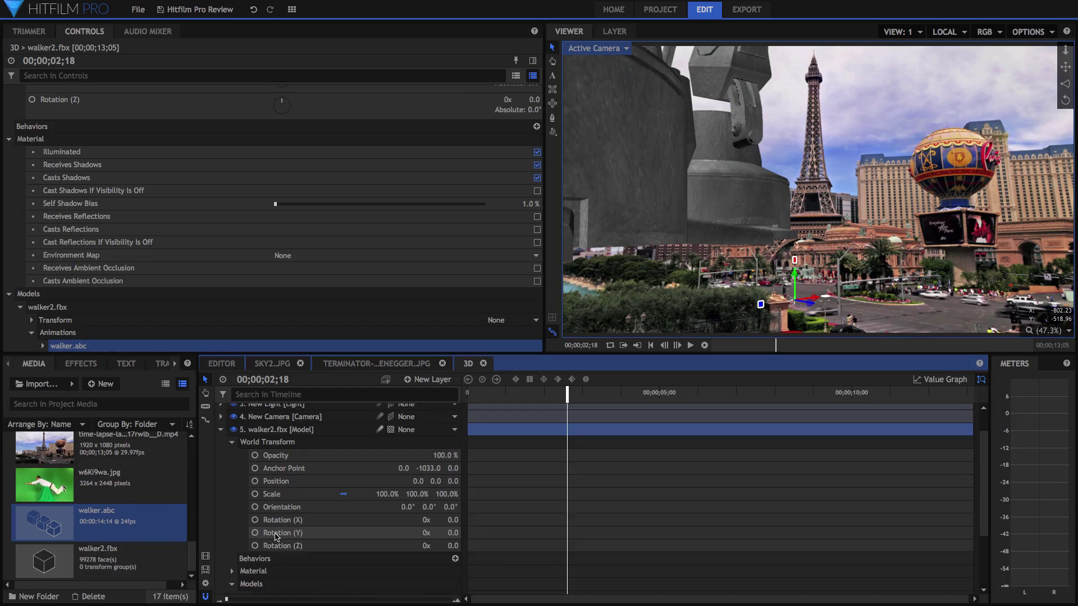
left_click(395, 493)
type("1")
key("Return")
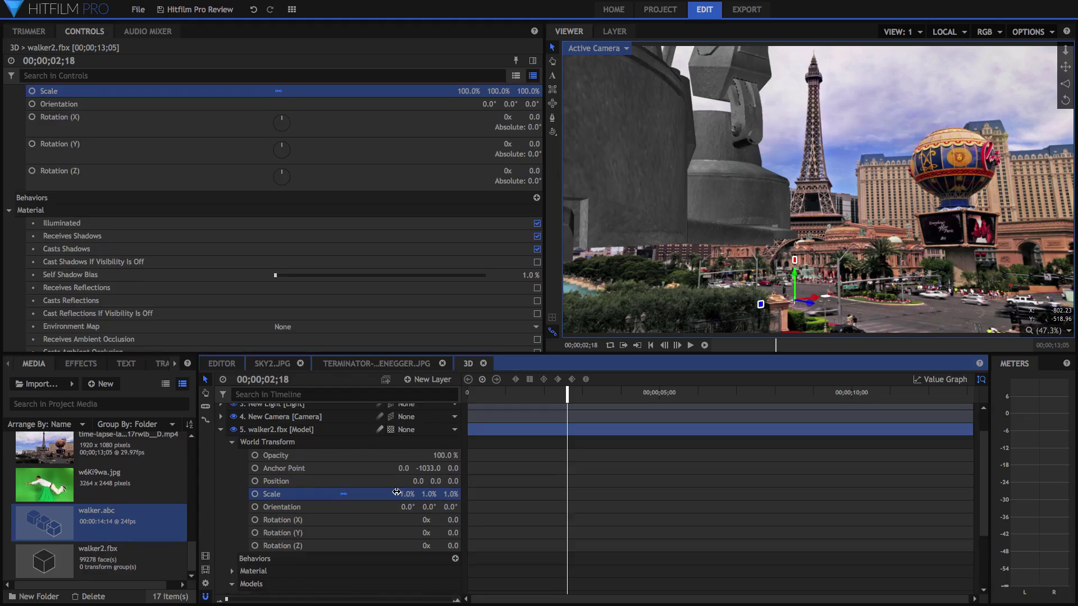
Play the animated walker from 00;00;00;04 and go to 00;00;04;21.
left_click(468, 392)
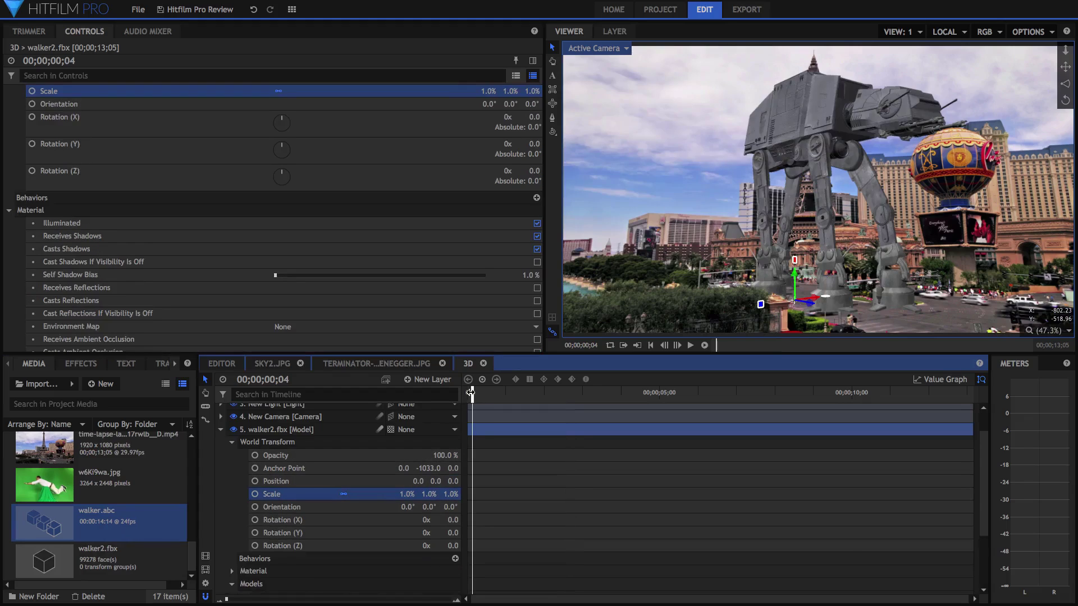
key("space")
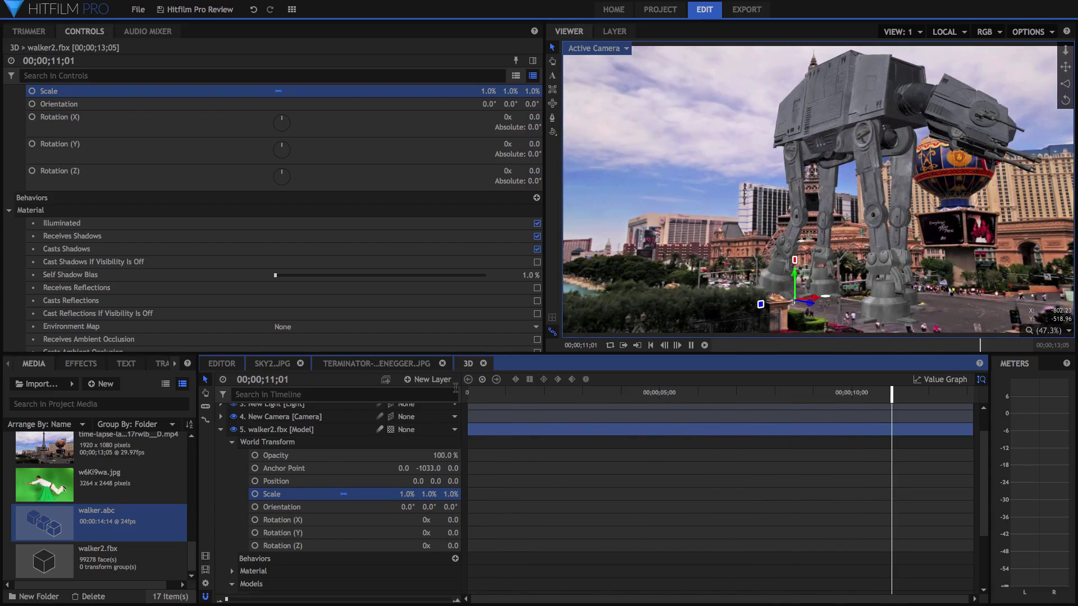
left_click(647, 393)
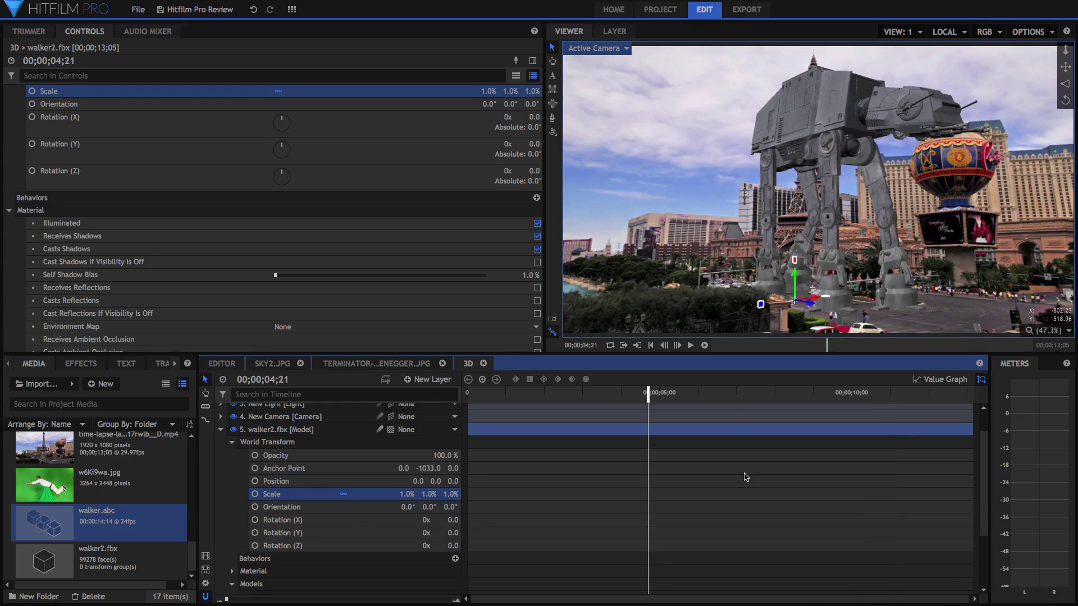
Deselect the walker2.fbx layer and browse the effects library, including its Geometry category.
left_click(712, 429)
left_click(717, 465)
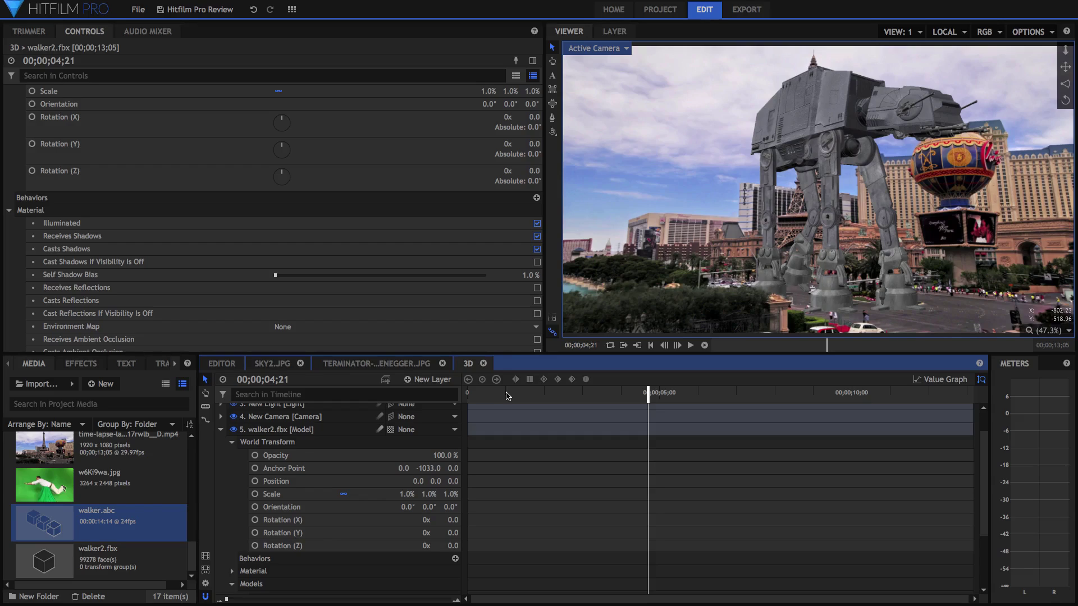
left_click(81, 363)
scroll(84, 464, "down", 5)
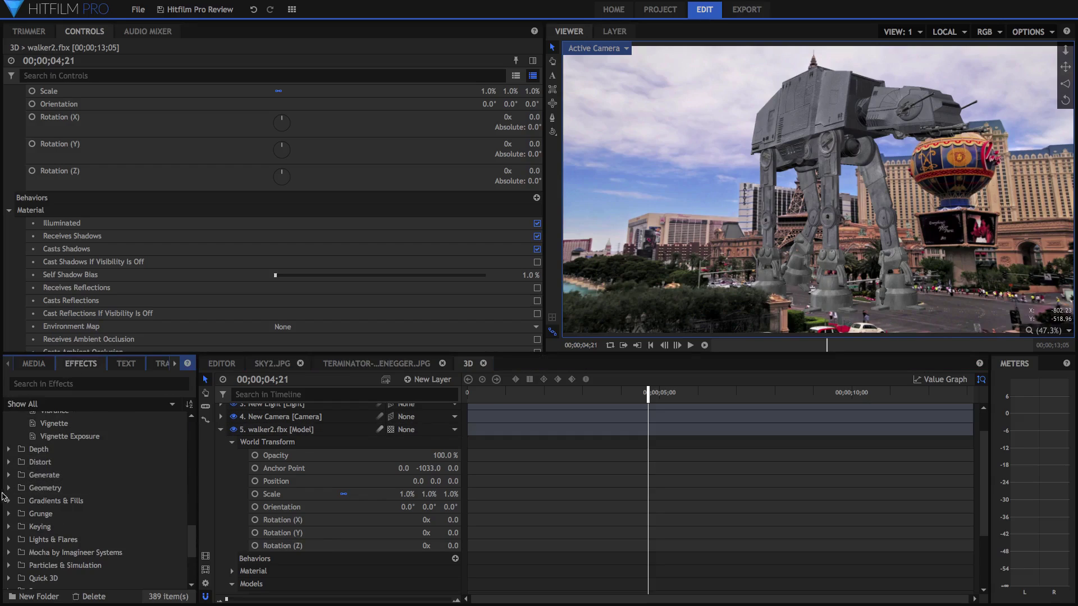
left_click(7, 488)
left_click(8, 488)
scroll(569, 449, "up", 2)
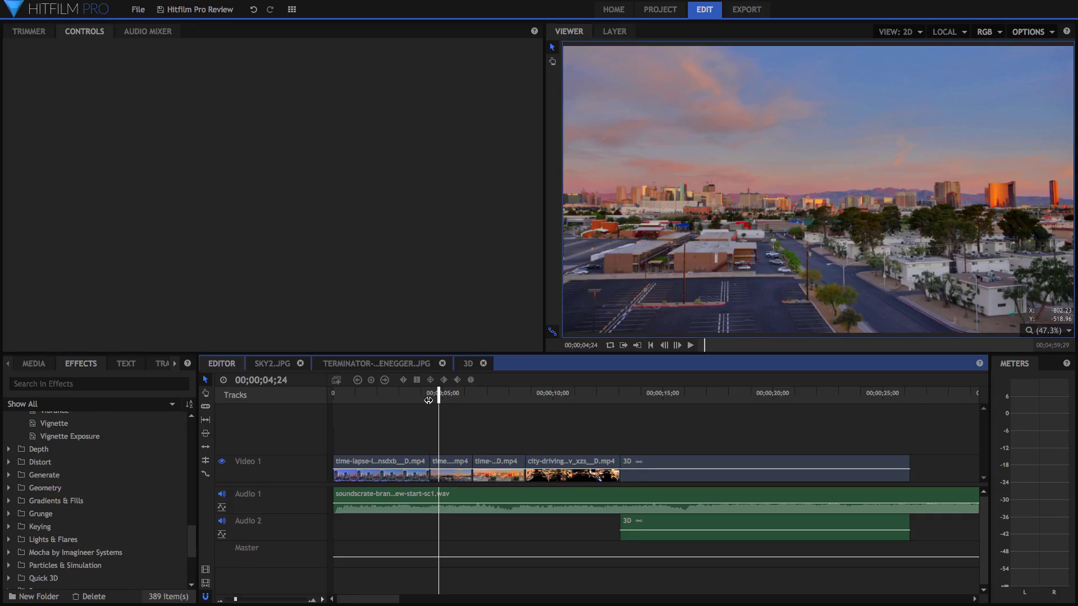
In the Editor sequence, make a composite shot from the second clip, time-lapse-las-vegas-skyline-2, with the default options.
left_click(451, 395)
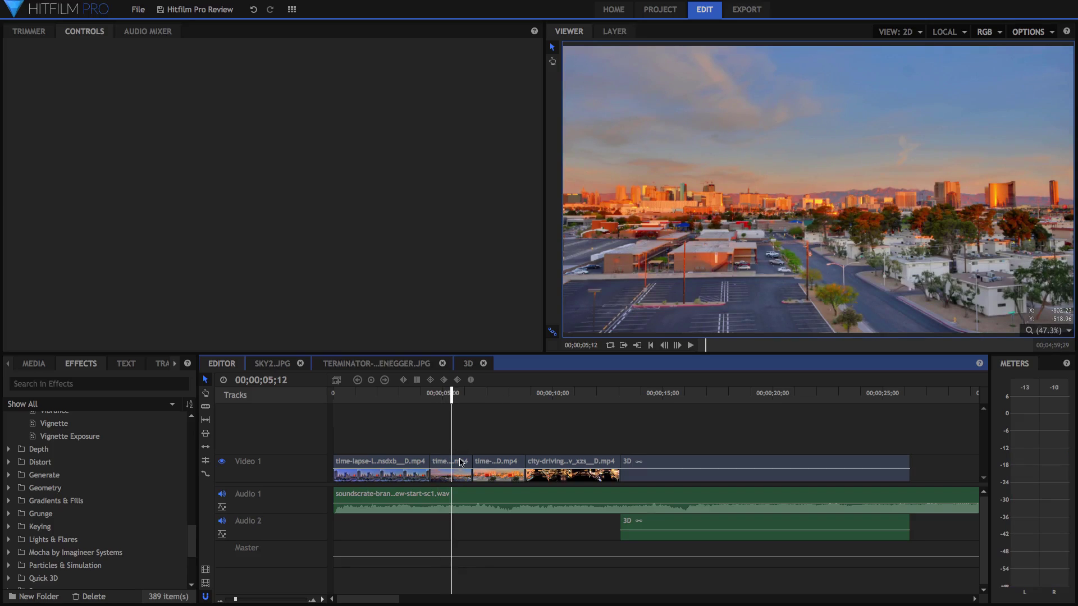
right_click(460, 462)
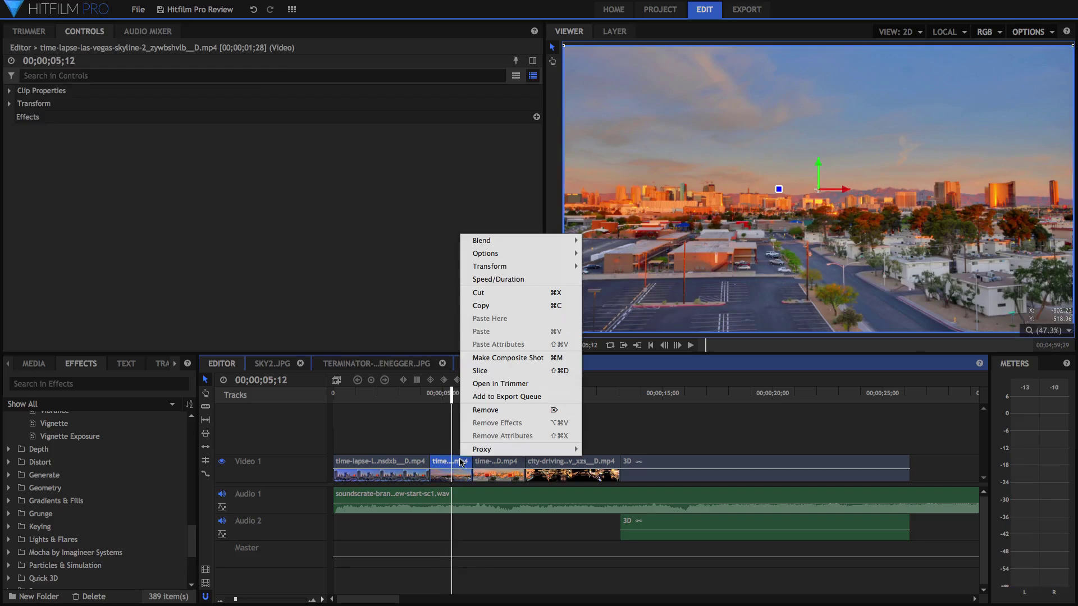
left_click(506, 361)
left_click(618, 336)
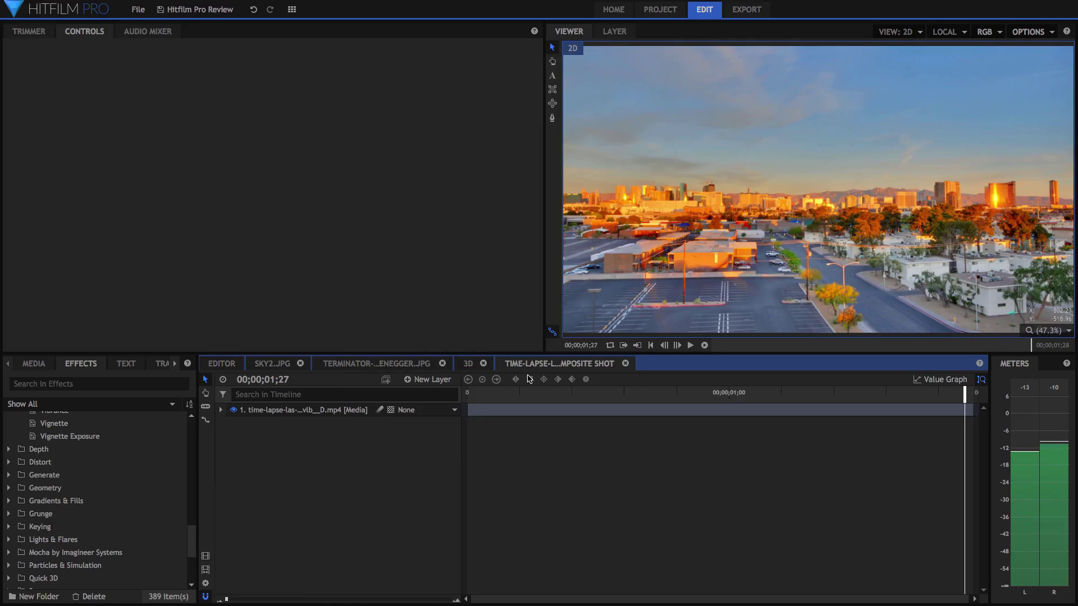
Apply the Blur effect from the Blurs category to the time-lapse layer in the composite shot.
scroll(34, 497, "down", 3)
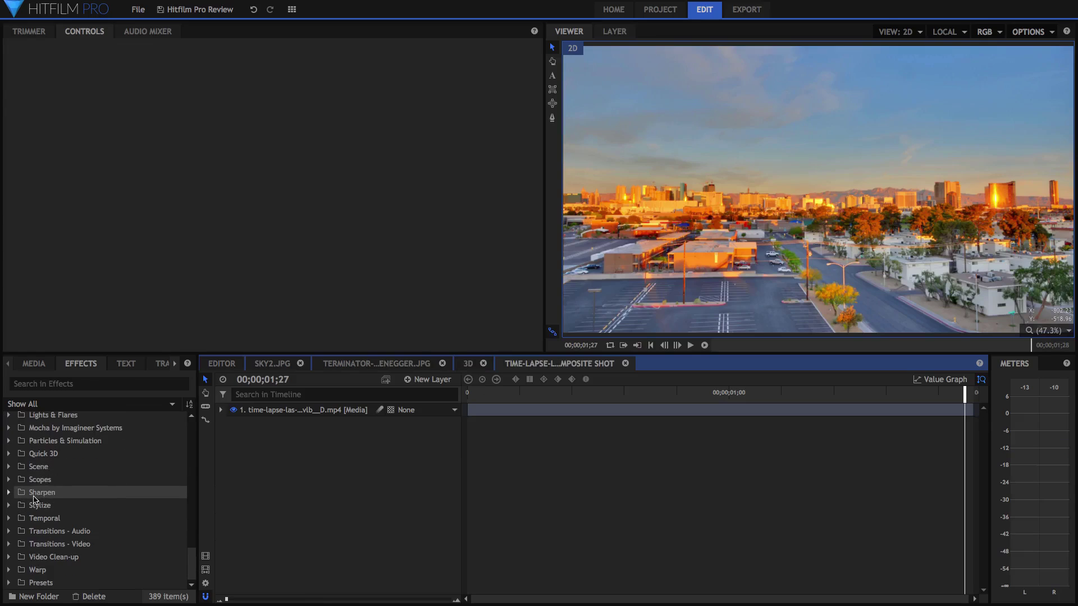
scroll(26, 466, "up", 1)
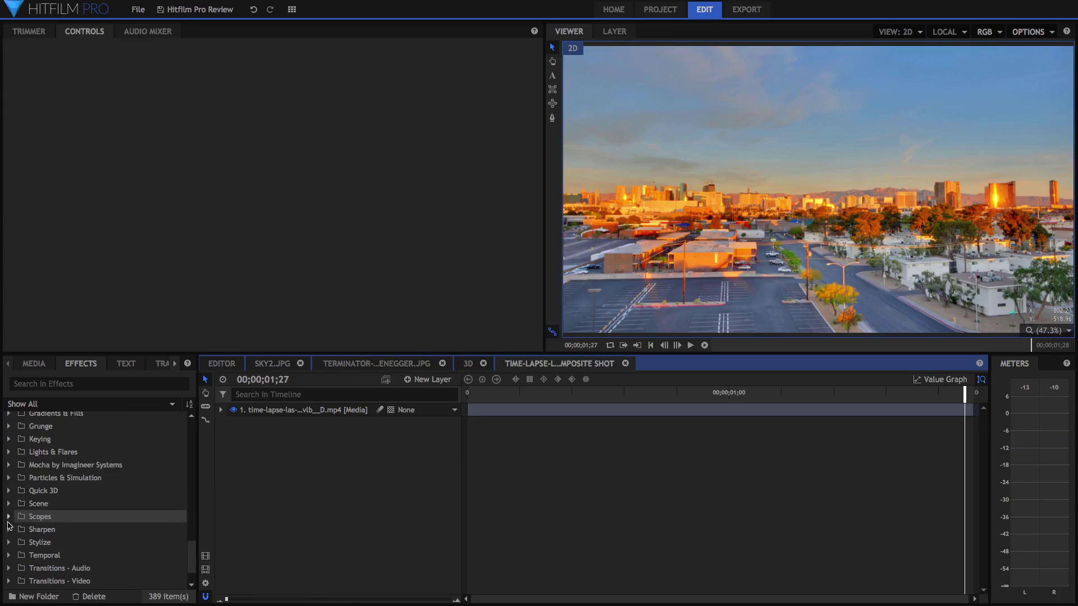
scroll(9, 526, "up", 3)
left_click(9, 457)
left_click_drag(65, 495, 275, 416)
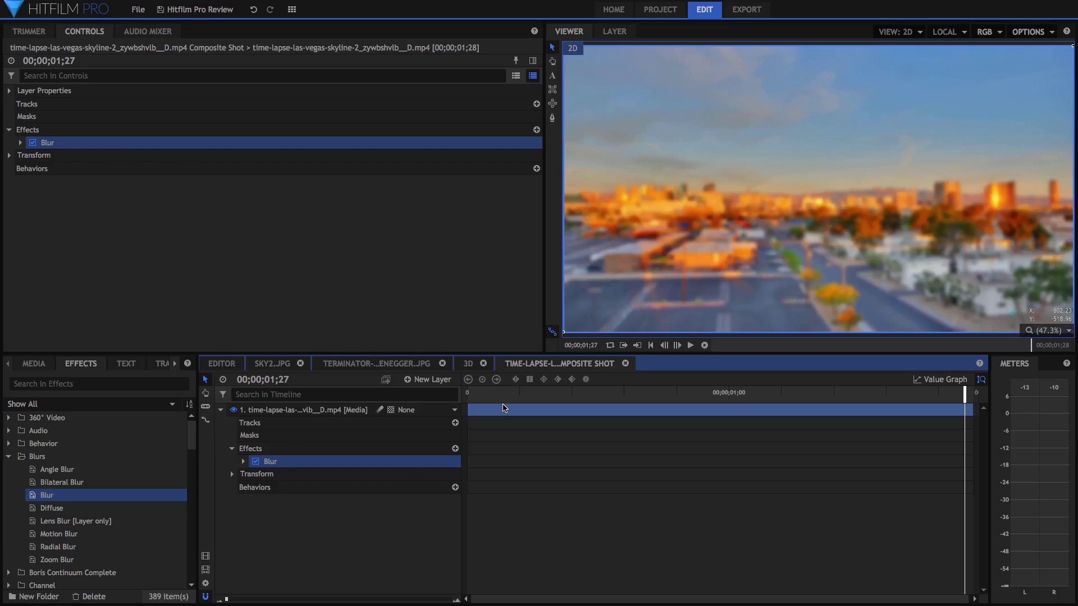
At 00;00;00;07, set the Blur effect's Radius to 0 px and enable keyframing for it.
left_click_drag(483, 393, 466, 392)
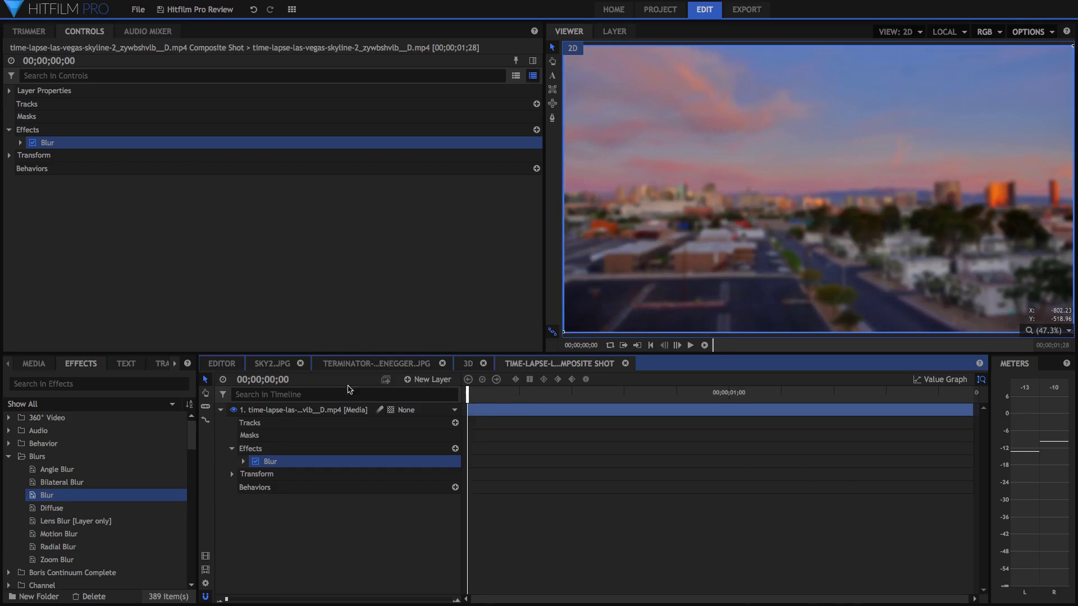
left_click(243, 462)
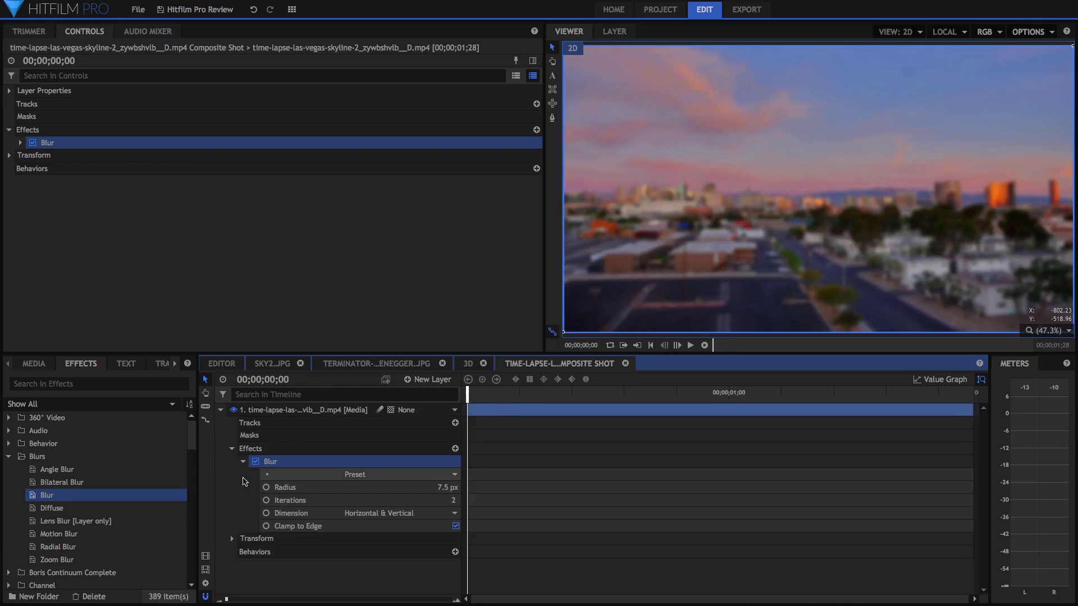
left_click(512, 392)
left_click_drag(517, 392, 528, 393)
left_click(452, 488)
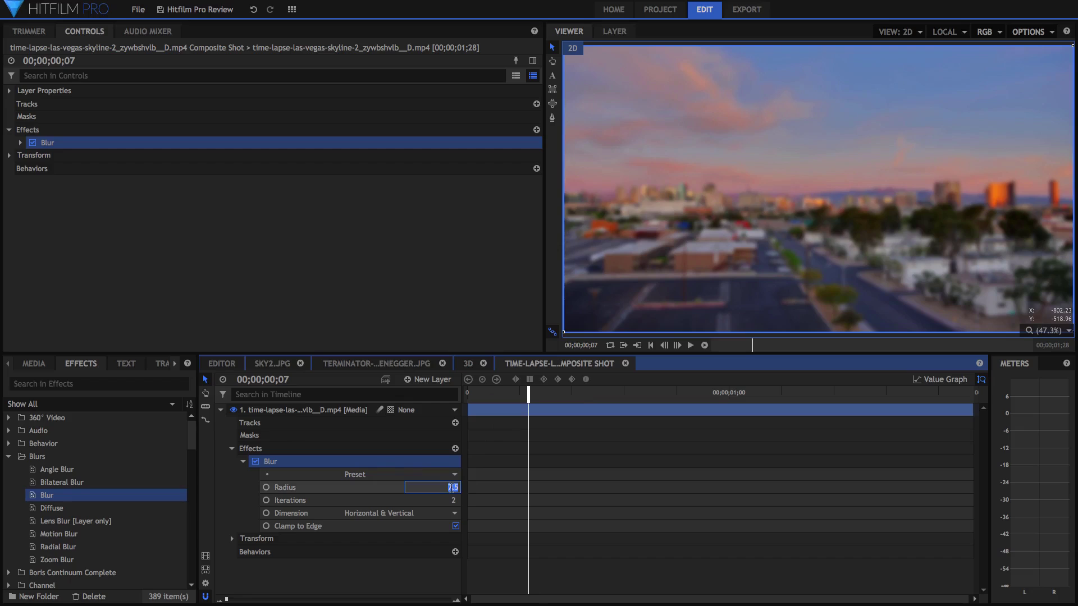
type("0")
key("Return")
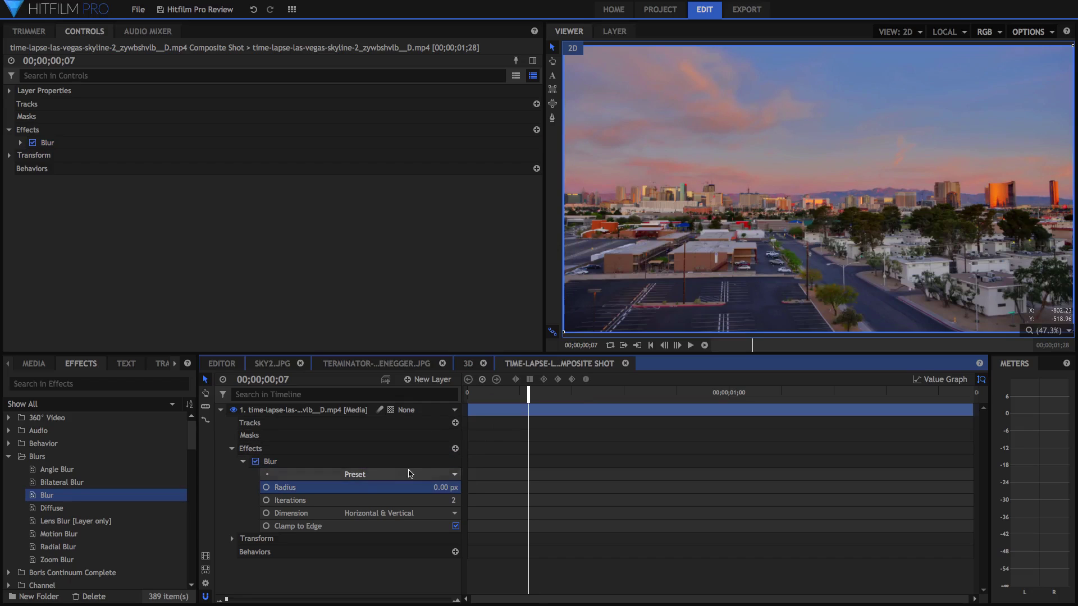
left_click(266, 487)
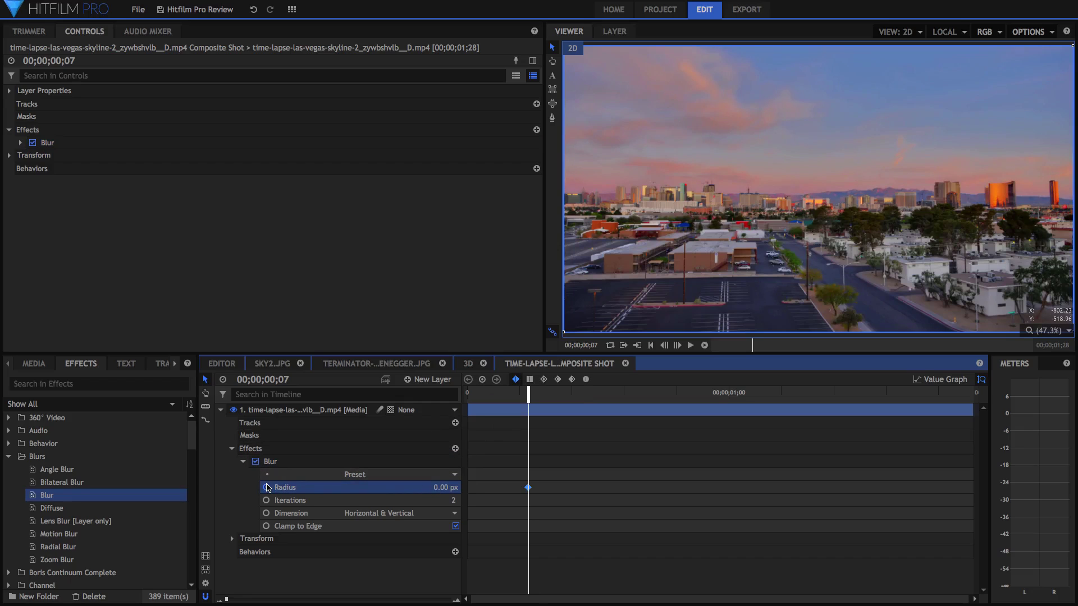
Add a 50 px Radius keyframe at 00;00;00;14, move it to 00;00;01;10, and preview the blur at 00;00;00;25.
left_click(586, 396)
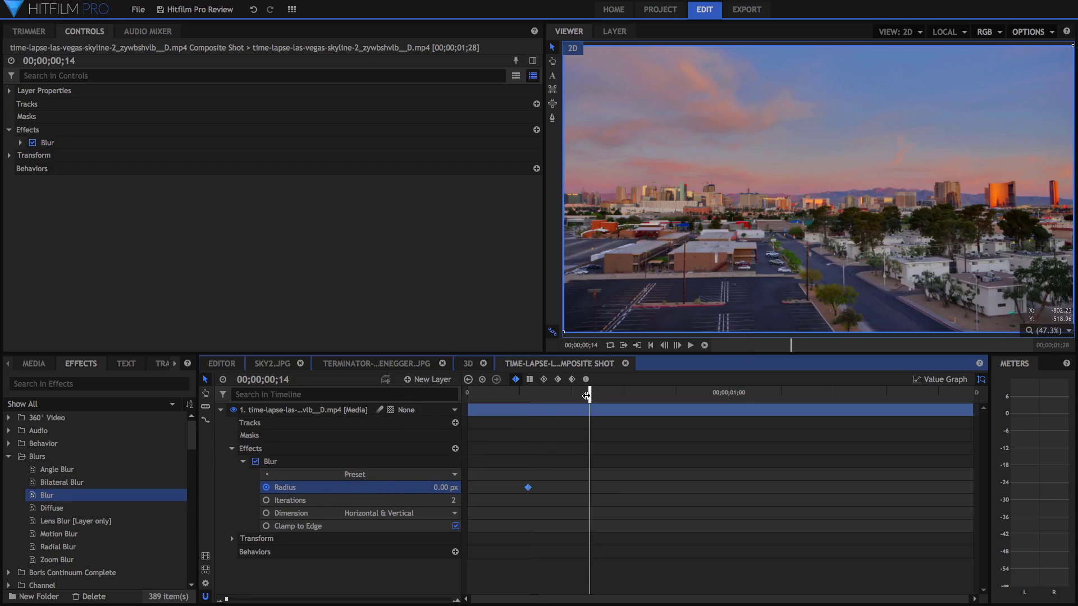
left_click(452, 487)
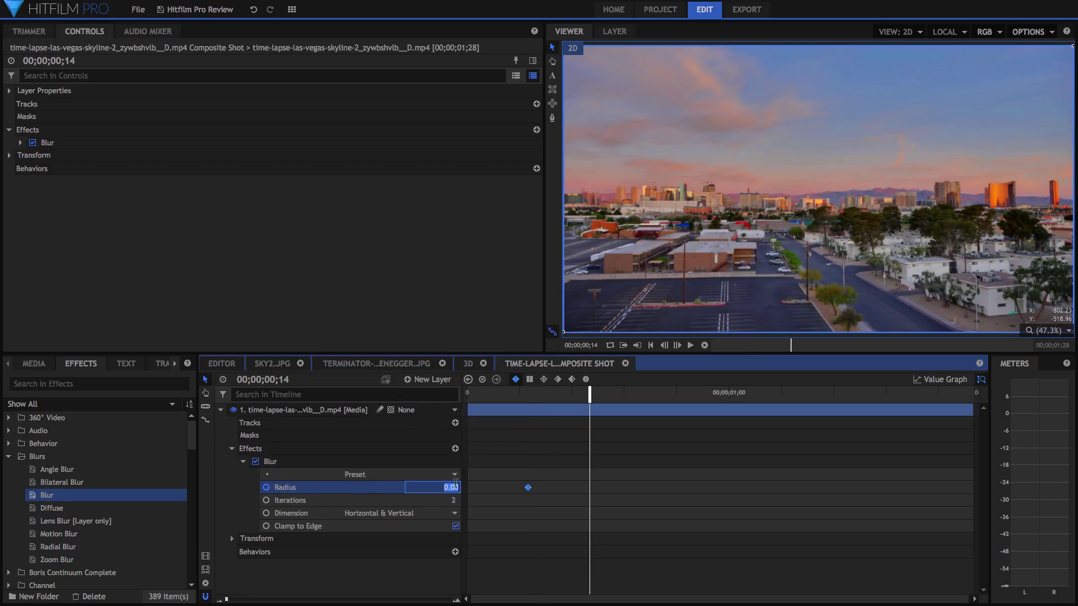
type("50")
key("Return")
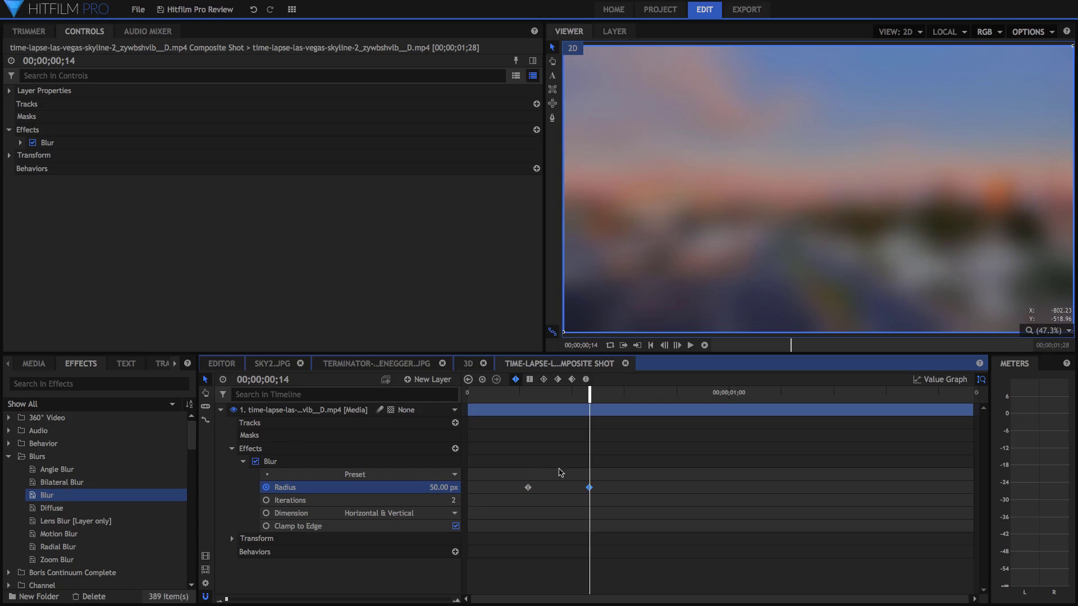
left_click_drag(610, 493, 829, 494)
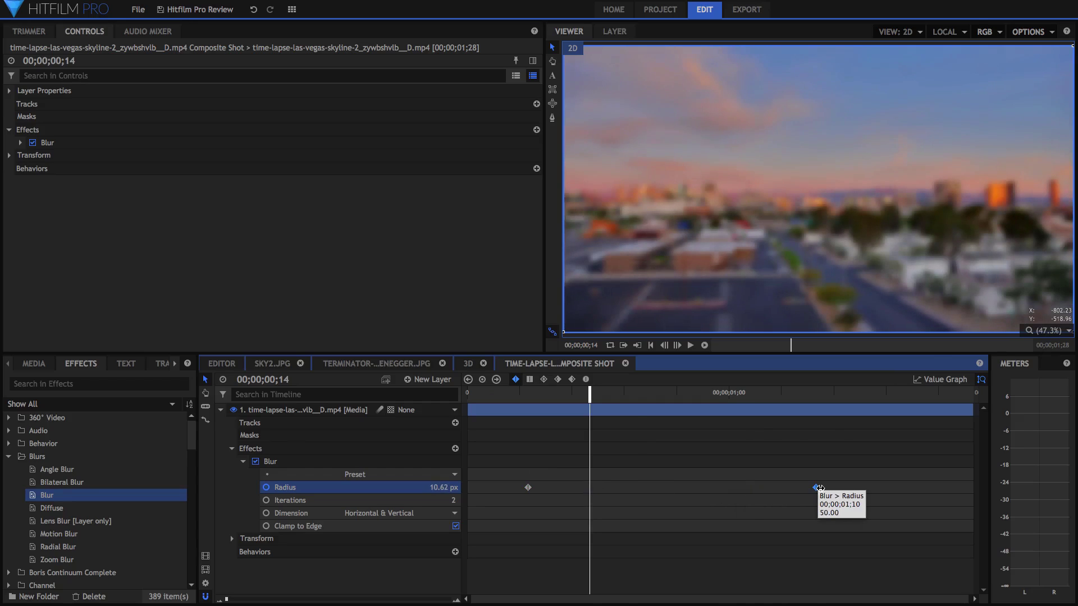
left_click(686, 392)
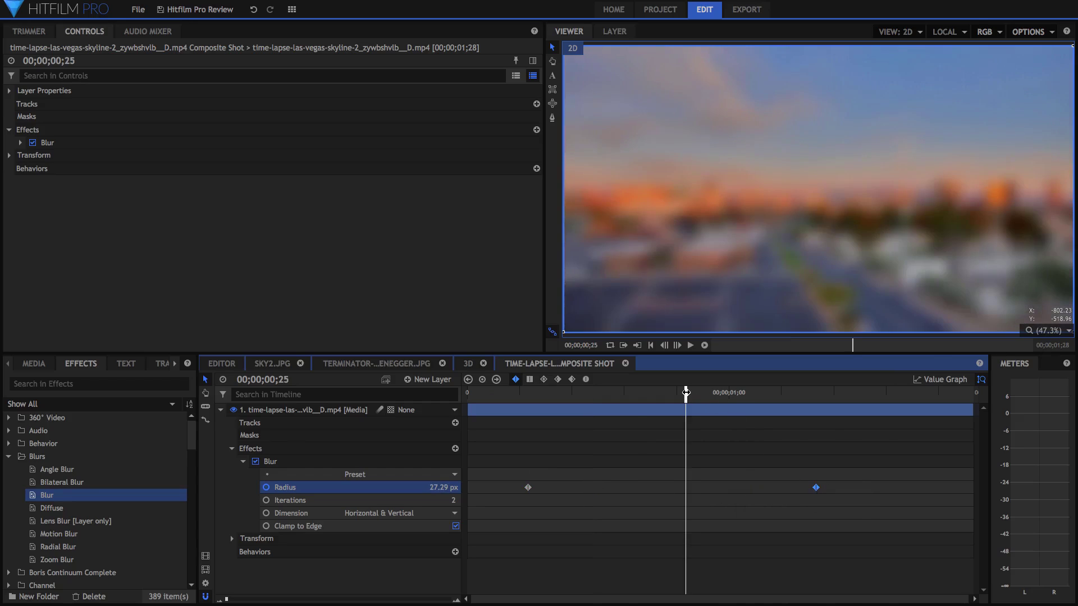
Display both Radius keyframes in the Value Graph, set them to constant interpolation, and scrub to 00;00;01;09.
left_click_drag(520, 471, 837, 518)
left_click(941, 379)
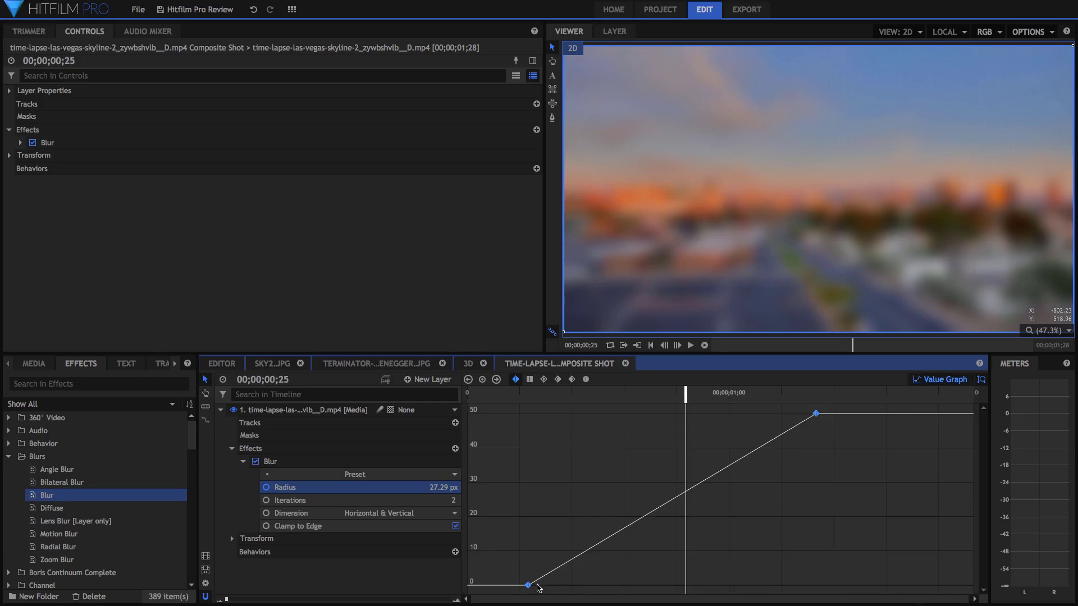
mouse_move(530, 584)
left_click(529, 379)
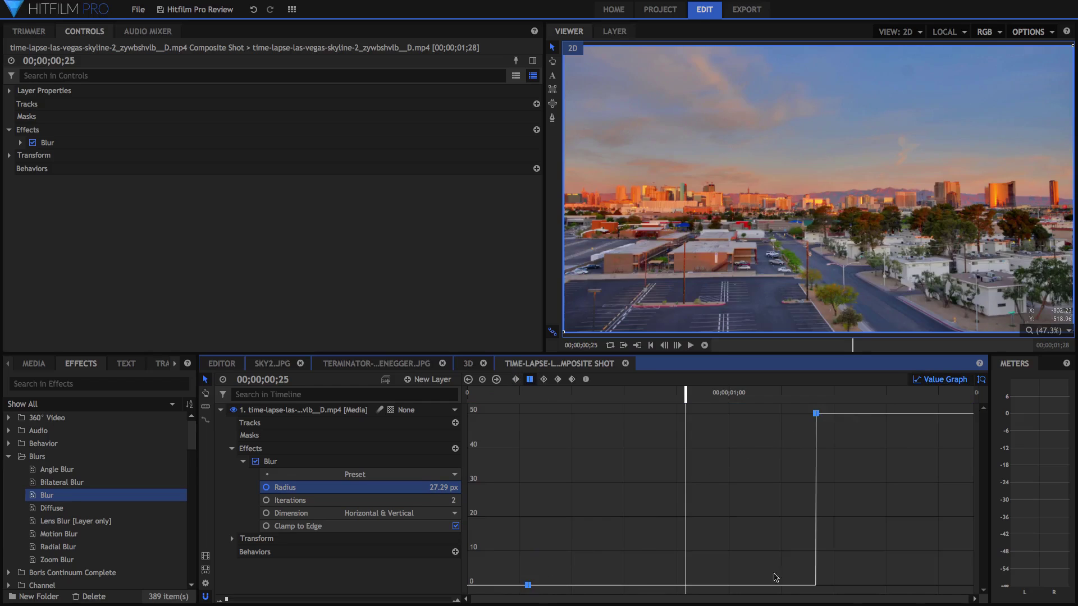
mouse_move(815, 575)
left_click_drag(737, 394, 810, 396)
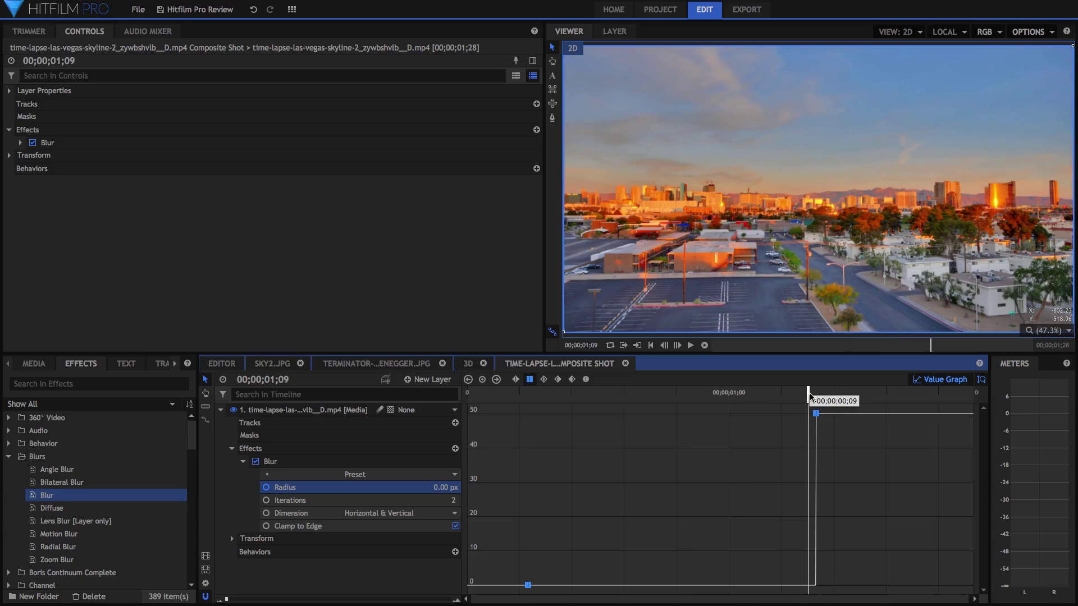
Try linear, smooth and one-sided smooth interpolation on both Radius keyframes, scrubbing the timeline to compare them.
left_click(516, 379)
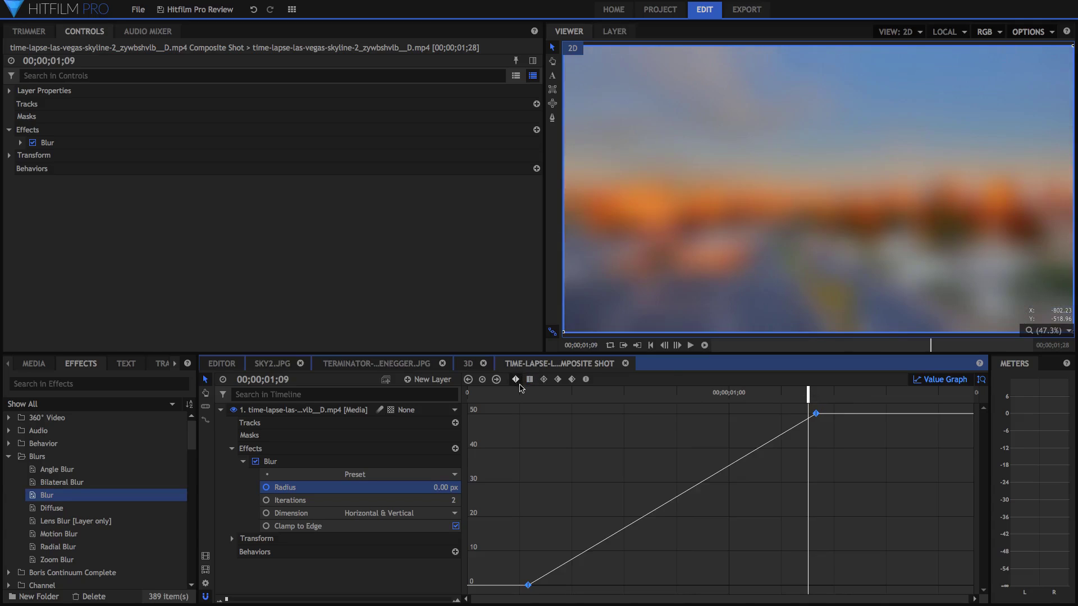
left_click_drag(521, 393, 703, 394)
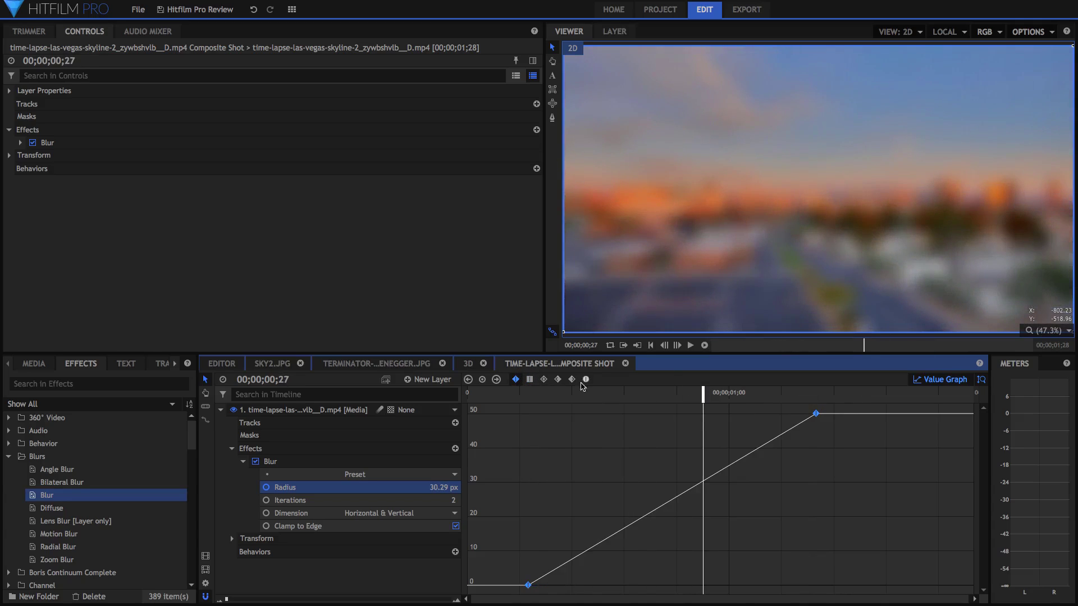
left_click(544, 379)
left_click_drag(544, 399, 597, 404)
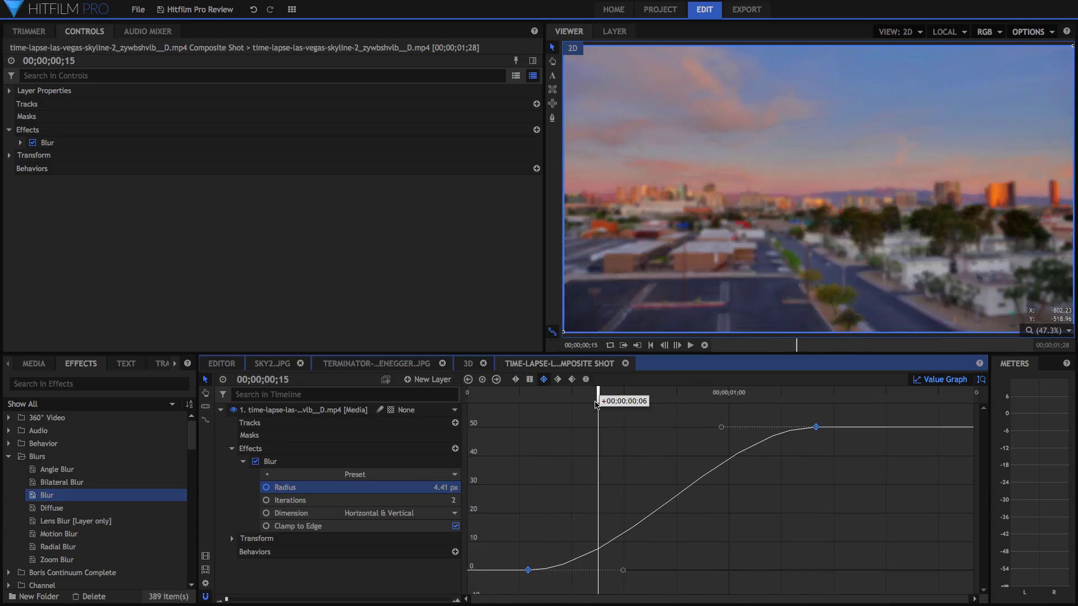
left_click(557, 379)
left_click_drag(542, 394, 563, 394)
left_click(571, 380)
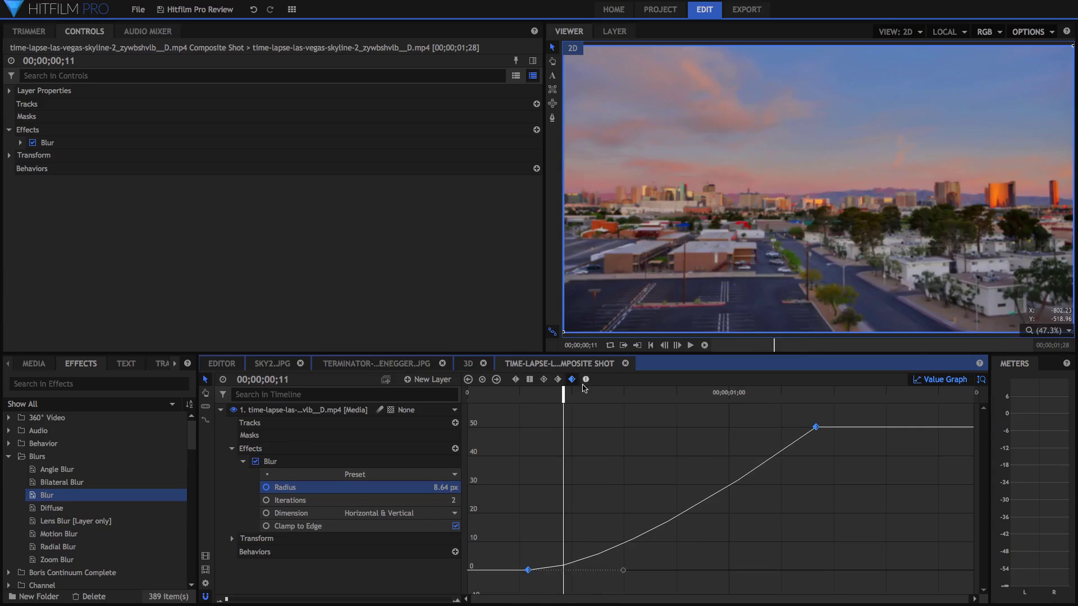
Switch both Radius keyframes to manual Bezier interpolation and reshape the curve to rise steeply, level off, and rise again.
left_click(585, 381)
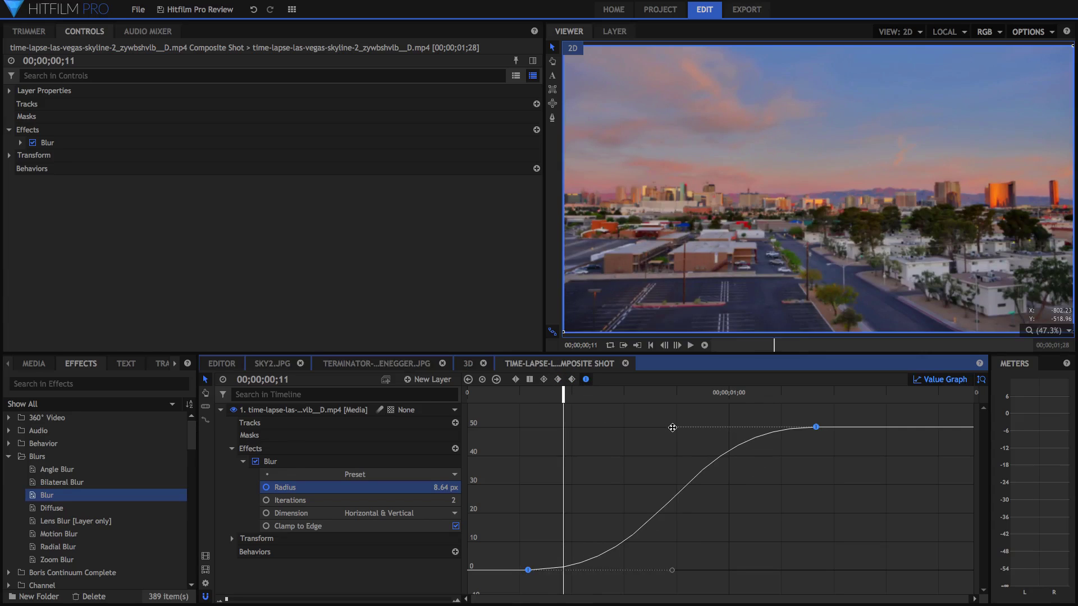
left_click_drag(672, 428, 755, 398)
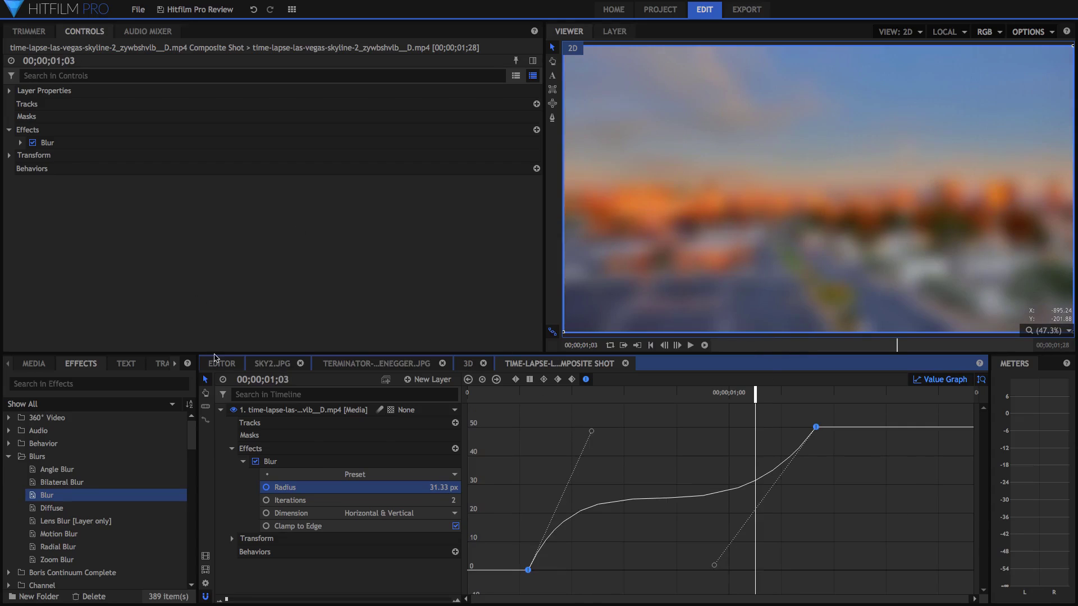
Return to the Editor sequence and play it from the start to 00;00;03;22.
left_click(220, 364)
left_click(349, 392)
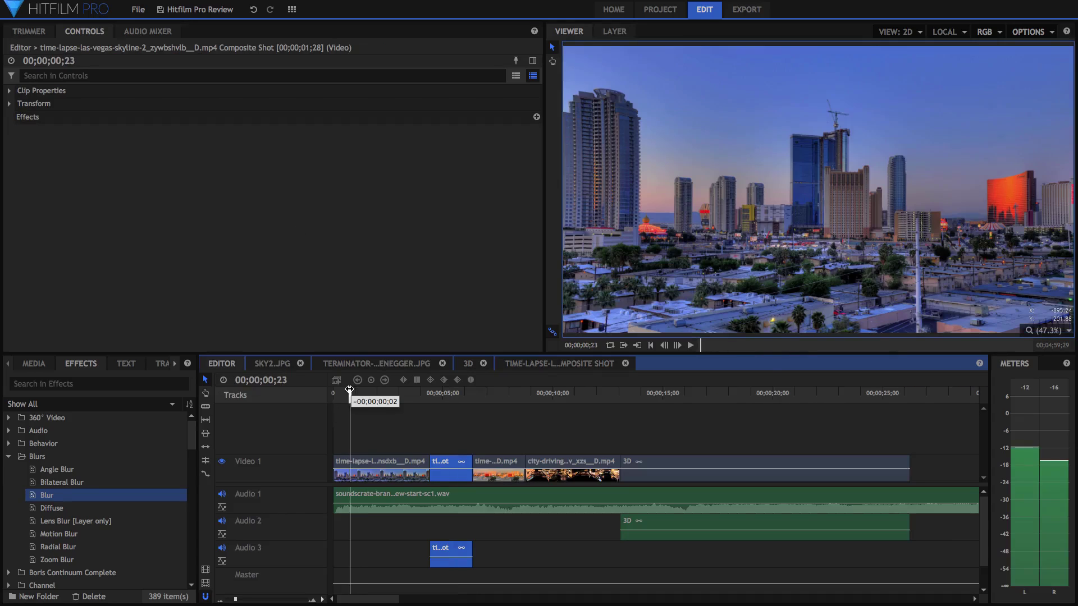
left_click_drag(349, 390, 314, 391)
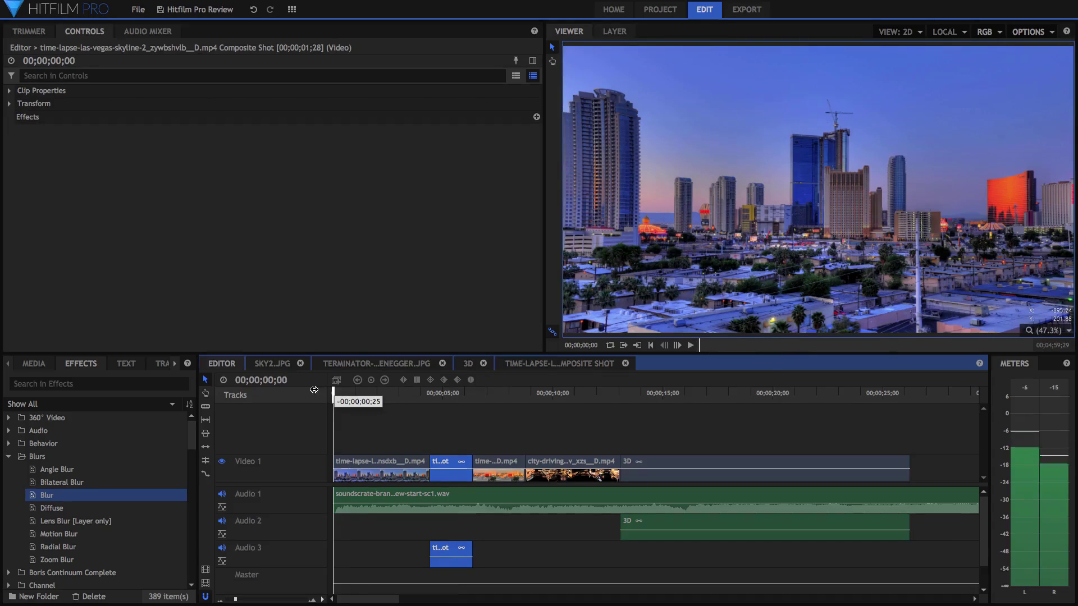
key("space")
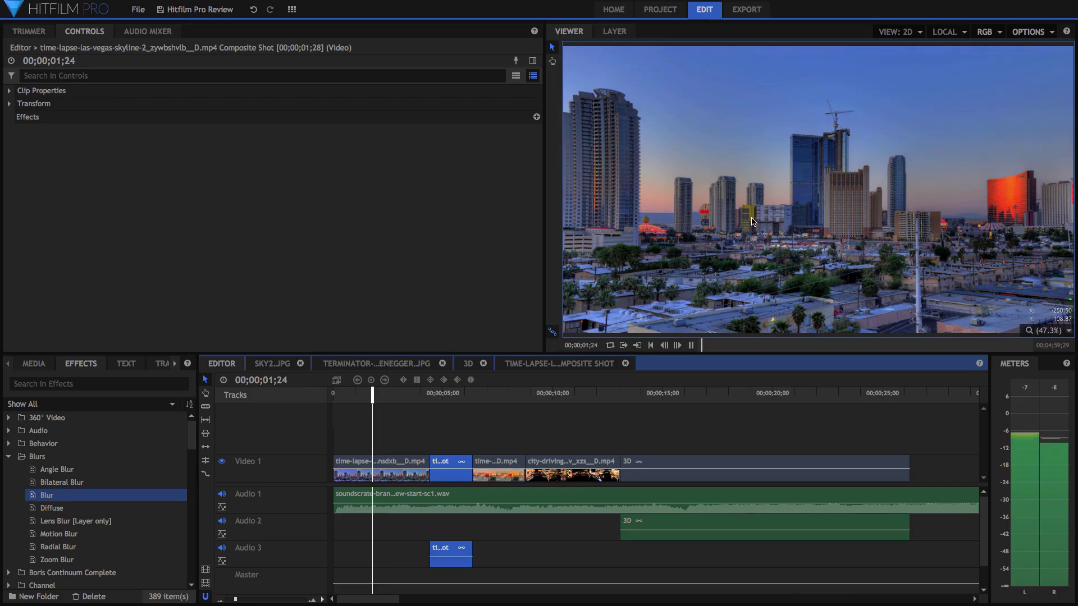
key("space")
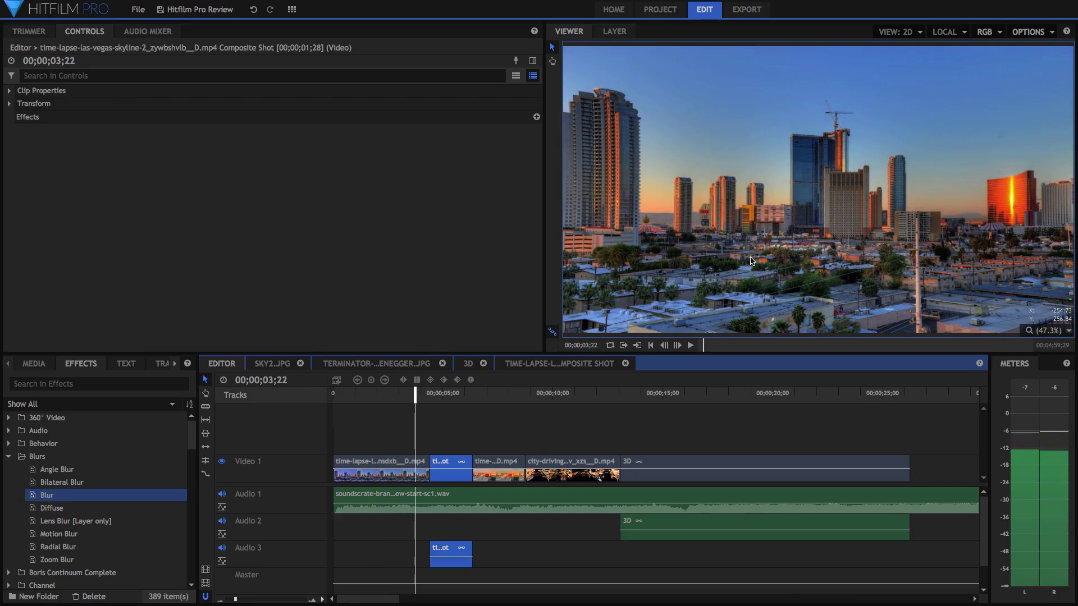
Go back to 00;00;00;00 and apply the Brightness & Contrast effect to the first time-lapse clip.
left_click(343, 395)
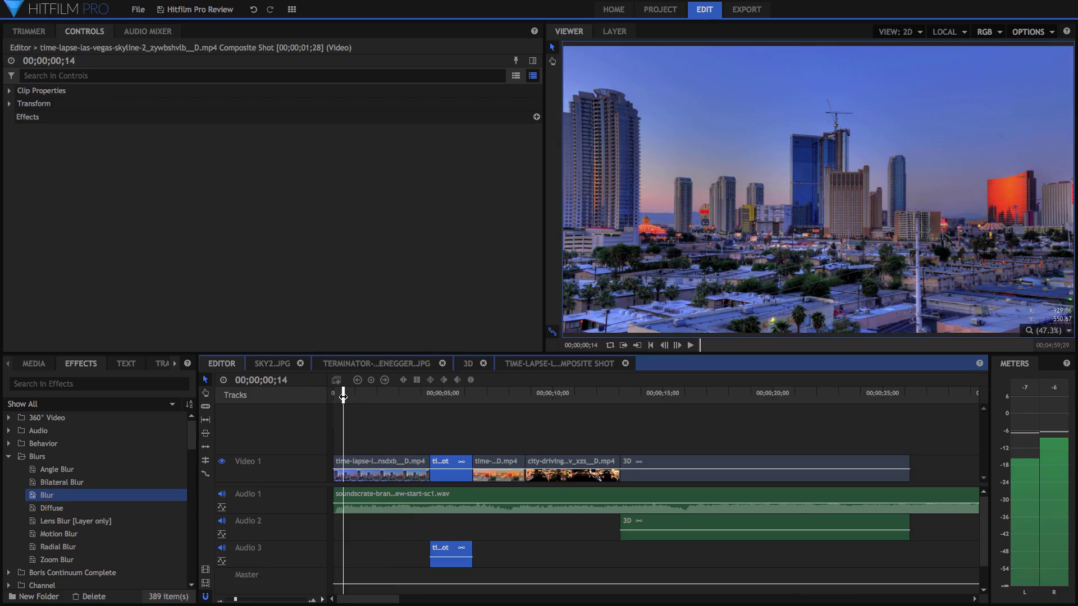
left_click_drag(343, 396, 333, 397)
scroll(8, 543, "down", 3)
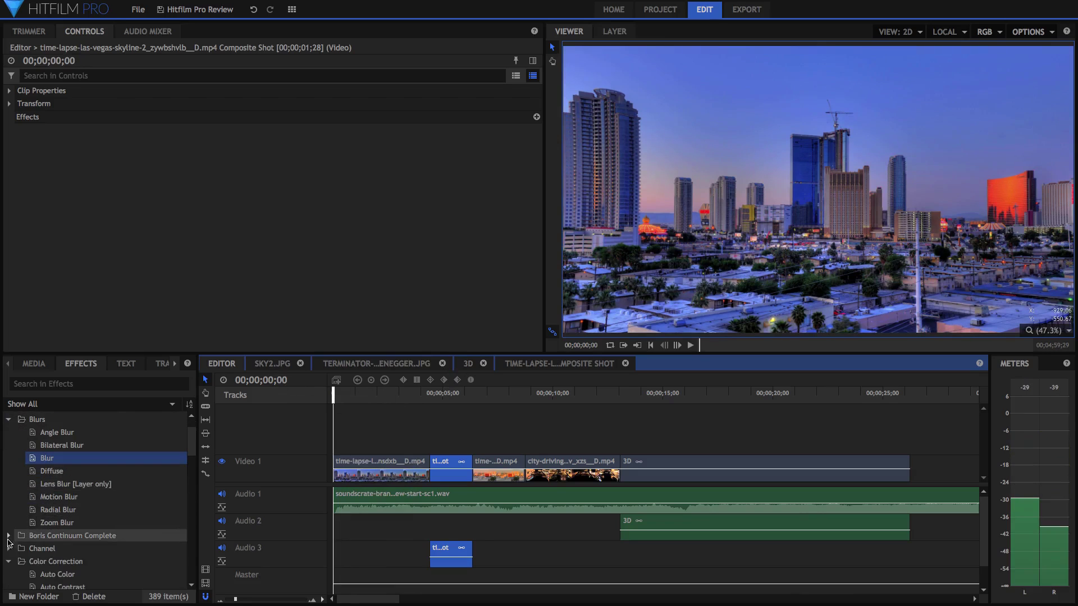
scroll(9, 544, "down", 3)
left_click_drag(76, 576, 344, 465)
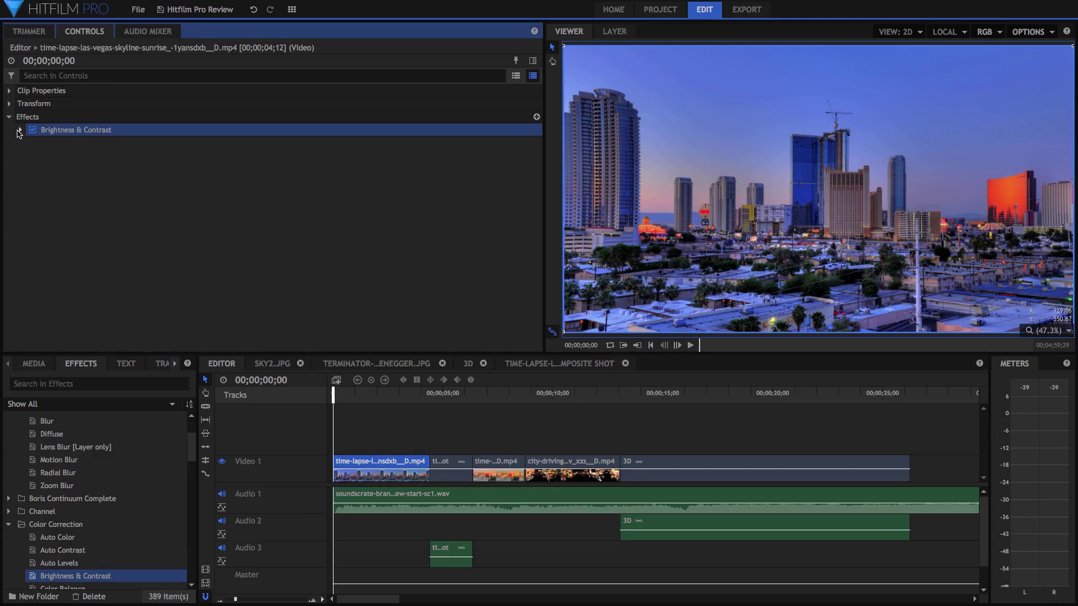
Expand the Brightness & Contrast effect, enable keyframing for Brightness and set its starting keyframe to -50.
left_click(19, 130)
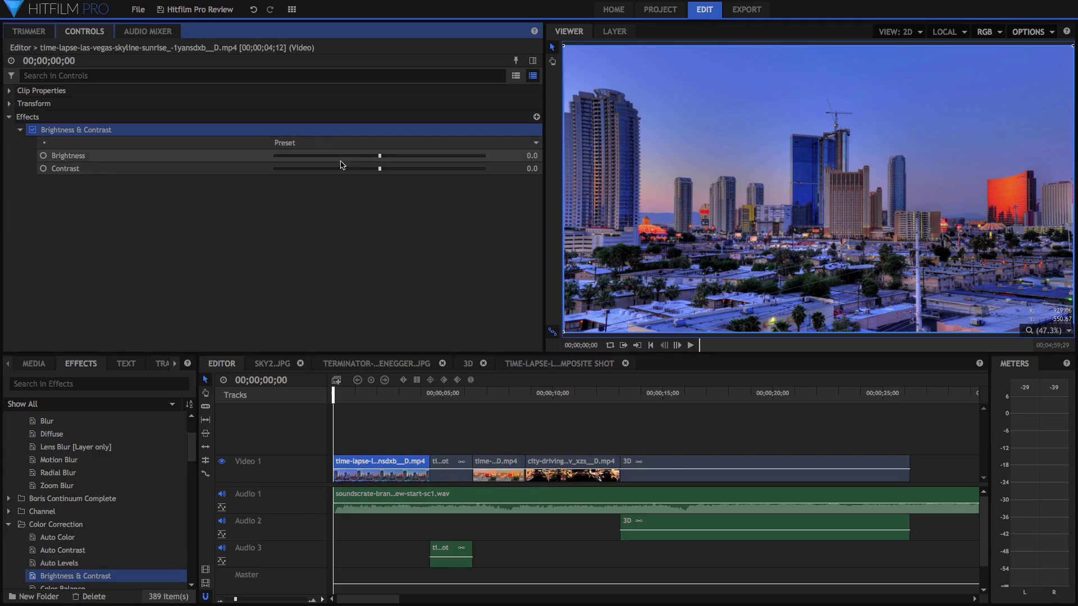
left_click(43, 155)
left_click(533, 156)
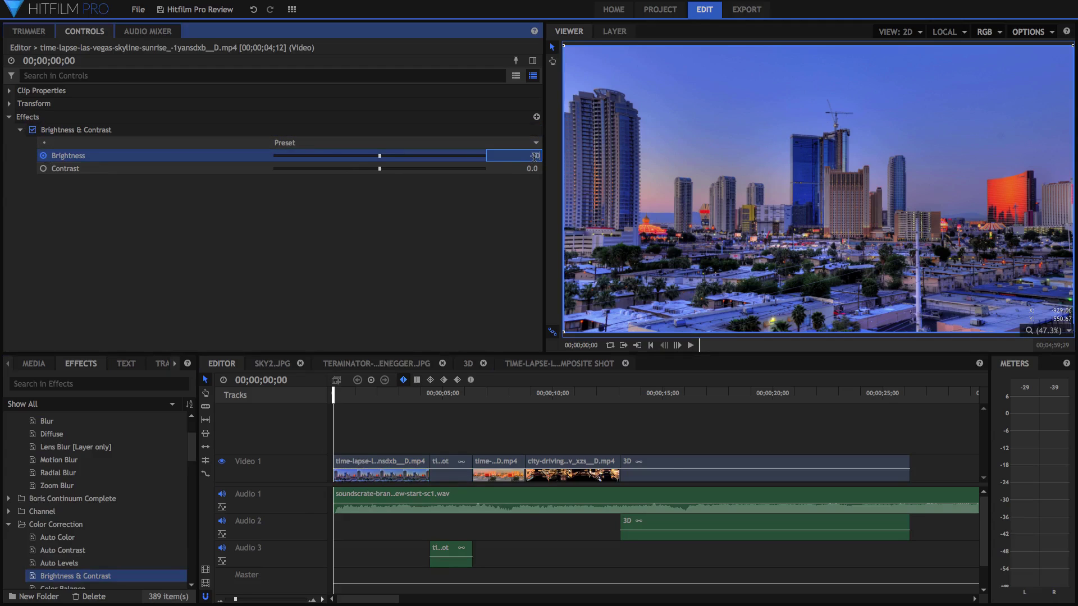
key("Return")
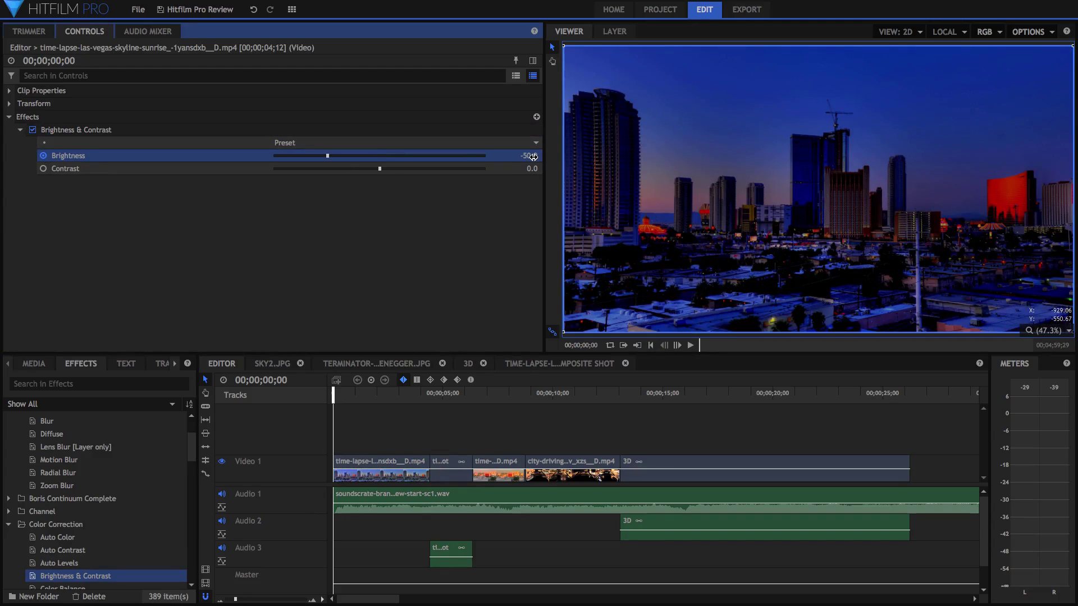
Add a second Brightness keyframe with value 0 at 00;00;02;07 on the first time-lapse clip.
left_click(382, 394)
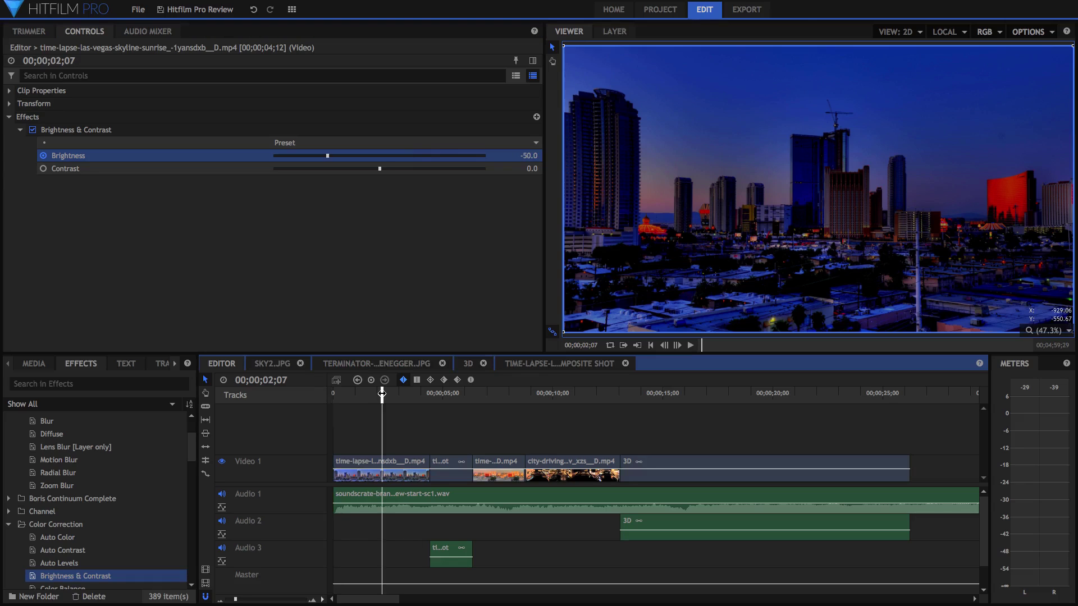
left_click(512, 156)
type("0")
key("Return")
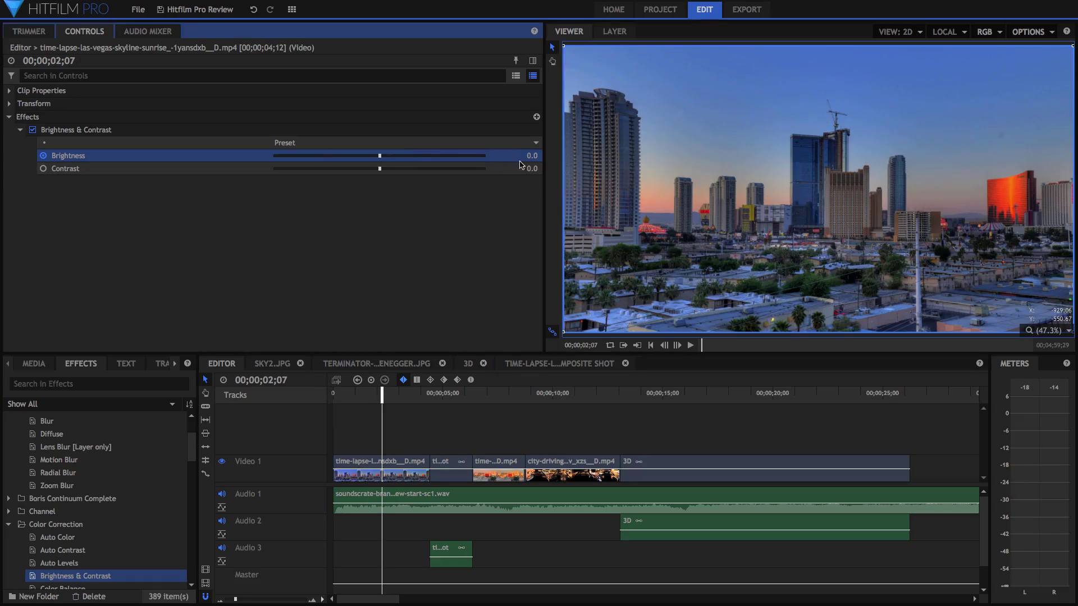
Show the effect's keyframe timeline in Controls, select both Brightness keyframes and display their Value Graph.
left_click(533, 61)
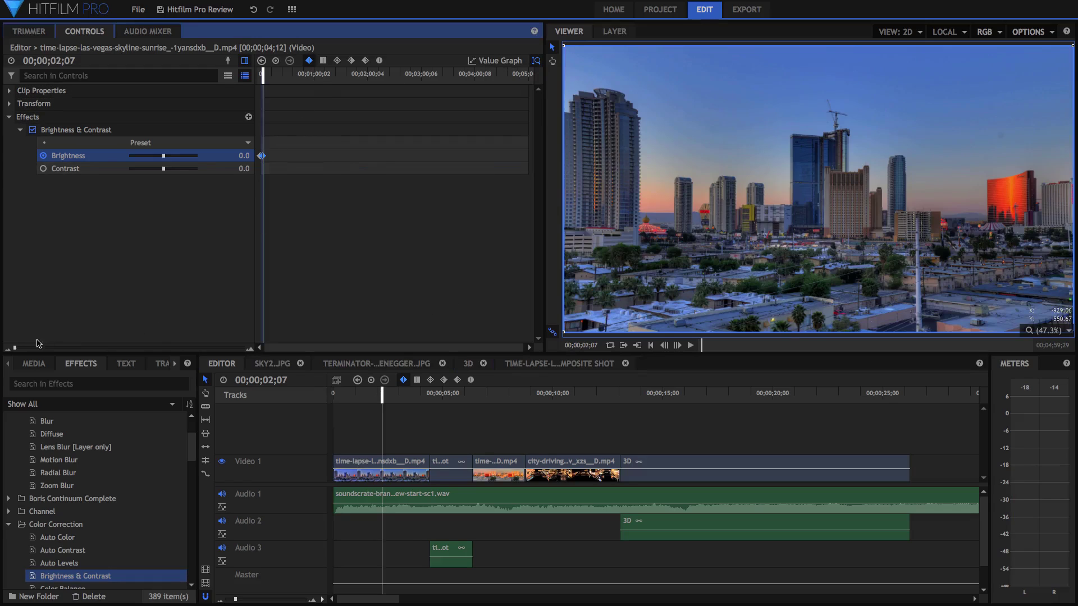
left_click_drag(15, 348, 54, 347)
left_click_drag(415, 157, 230, 177)
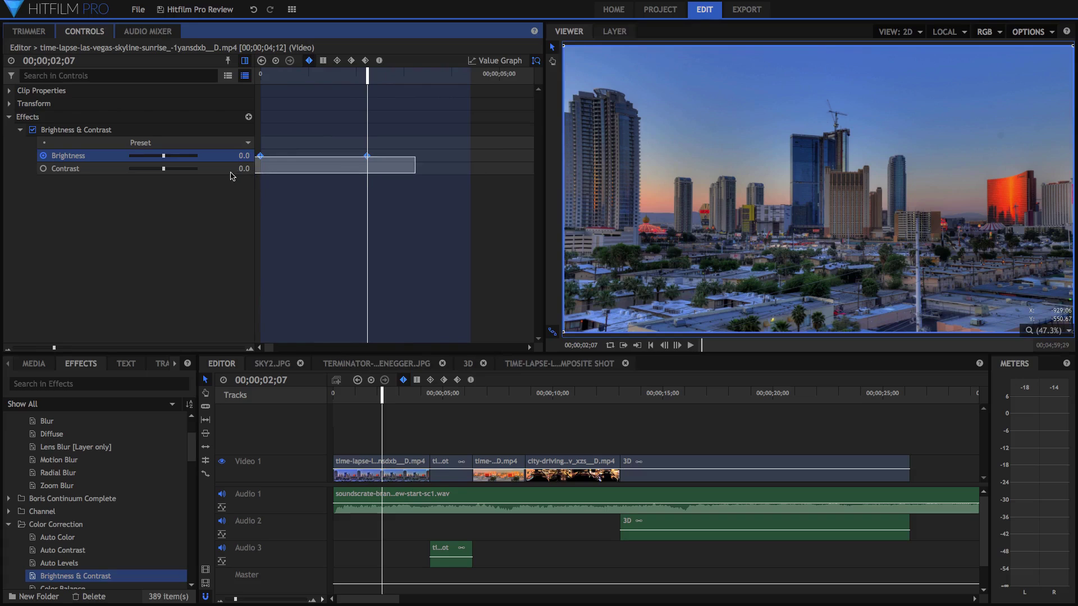
left_click(495, 61)
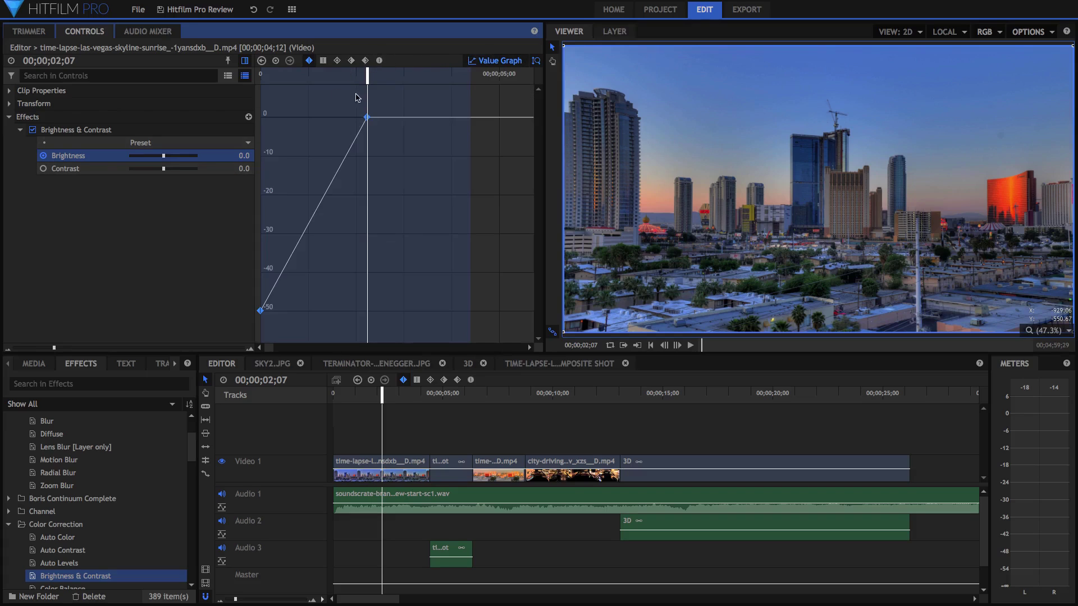
Try manual Bezier interpolation on both Brightness keyframes, reshape the curve, return them to linear and hide the keyframe timeline.
left_click(379, 60)
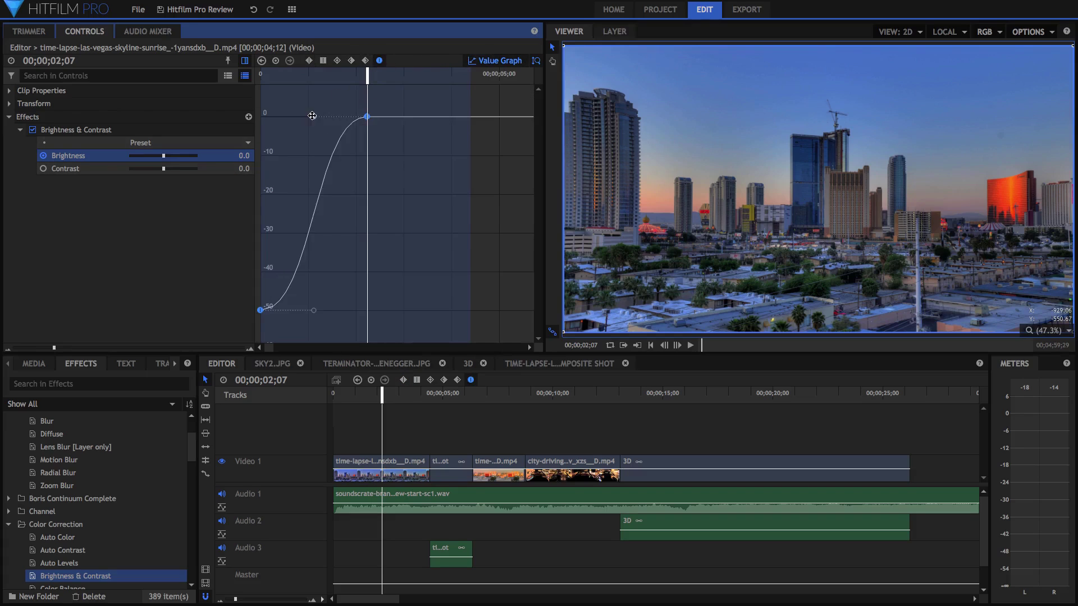
left_click_drag(312, 115, 317, 153)
left_click(308, 61)
left_click(484, 61)
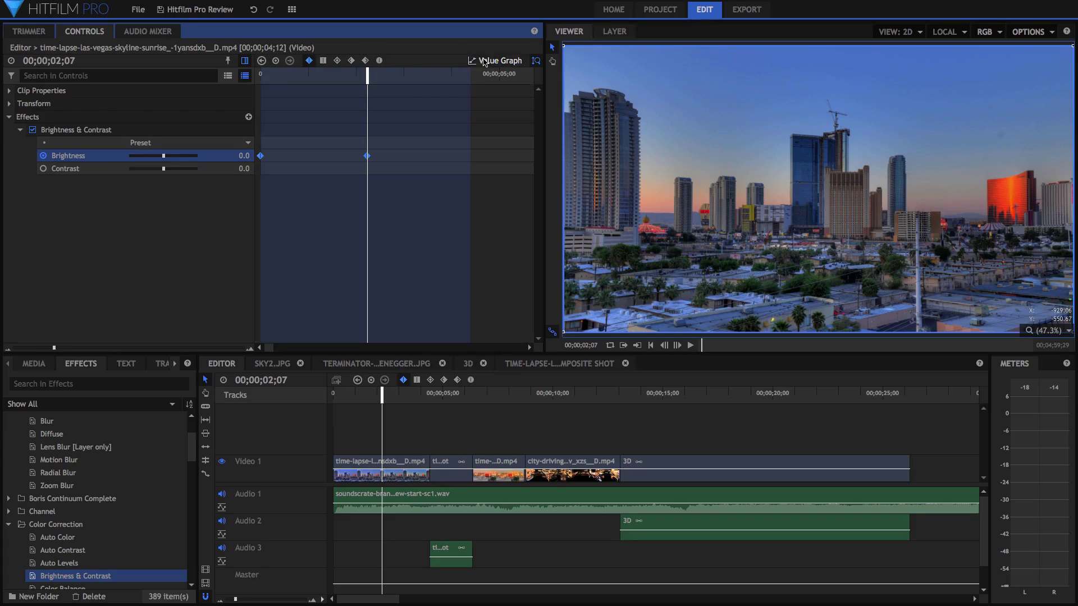
left_click(244, 60)
Mark an In/Out area on the Editor timeline from 00;00;06;18 to 00;00;18;24.
left_click(503, 393)
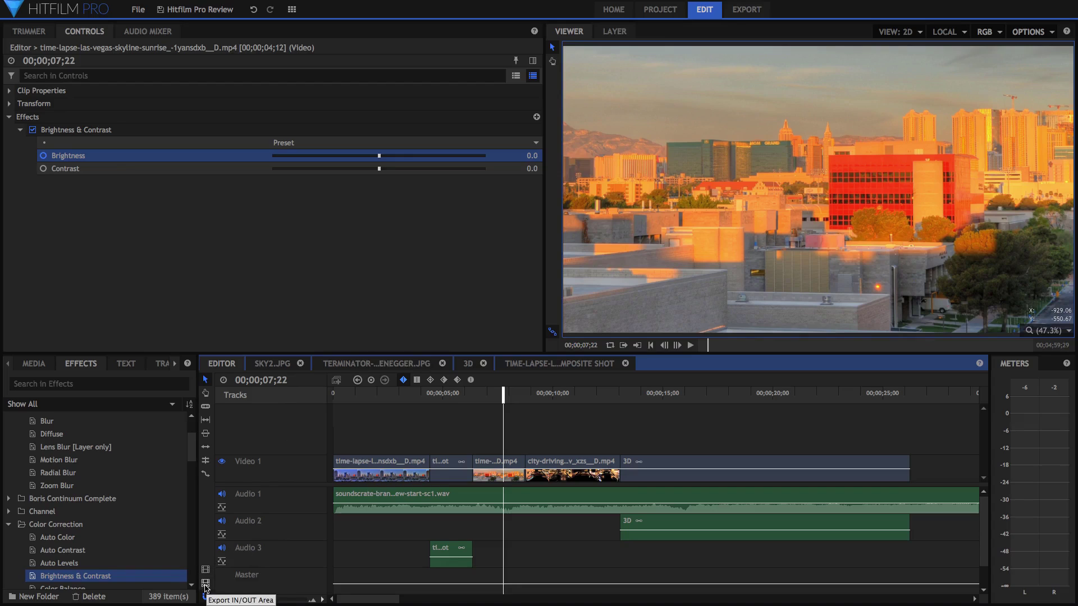
left_click_drag(501, 392, 478, 391)
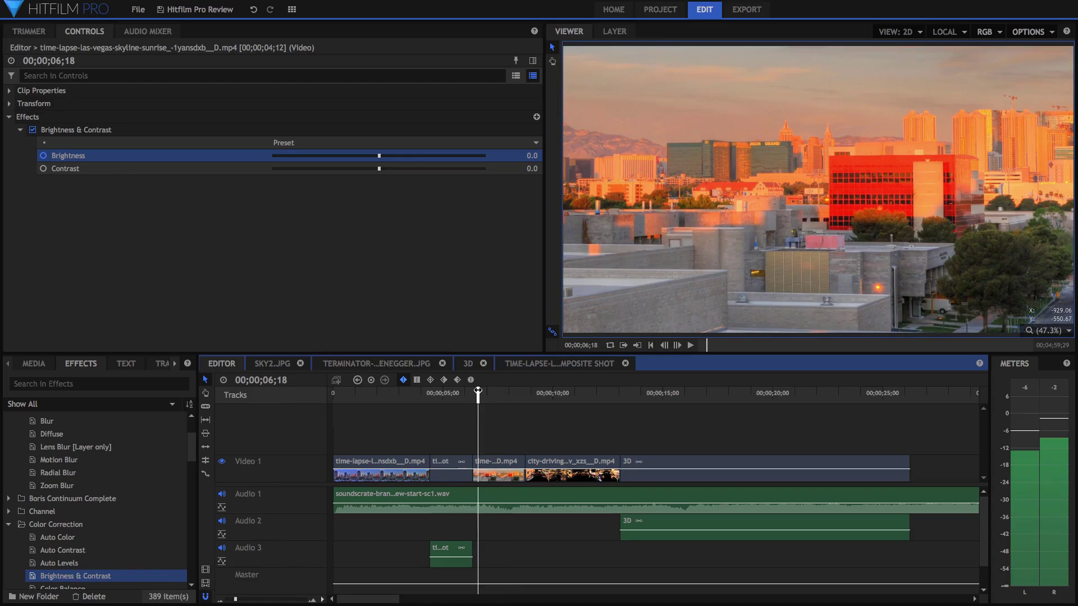
left_click(745, 395)
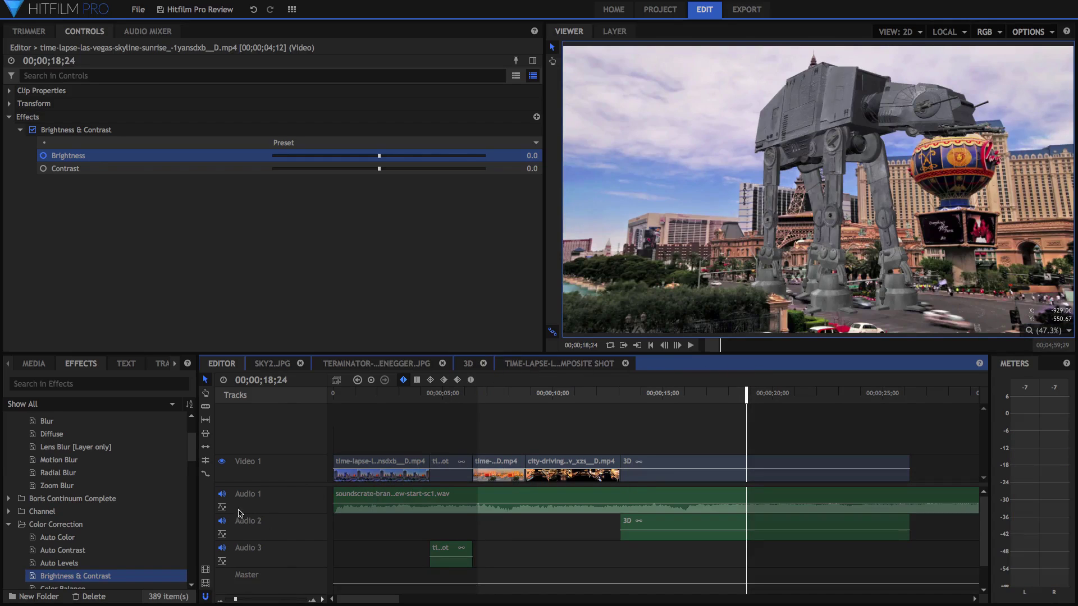
Add the Editor timeline to the Export Queue, go to the Export workspace and look through the task's preset choices.
left_click(206, 571)
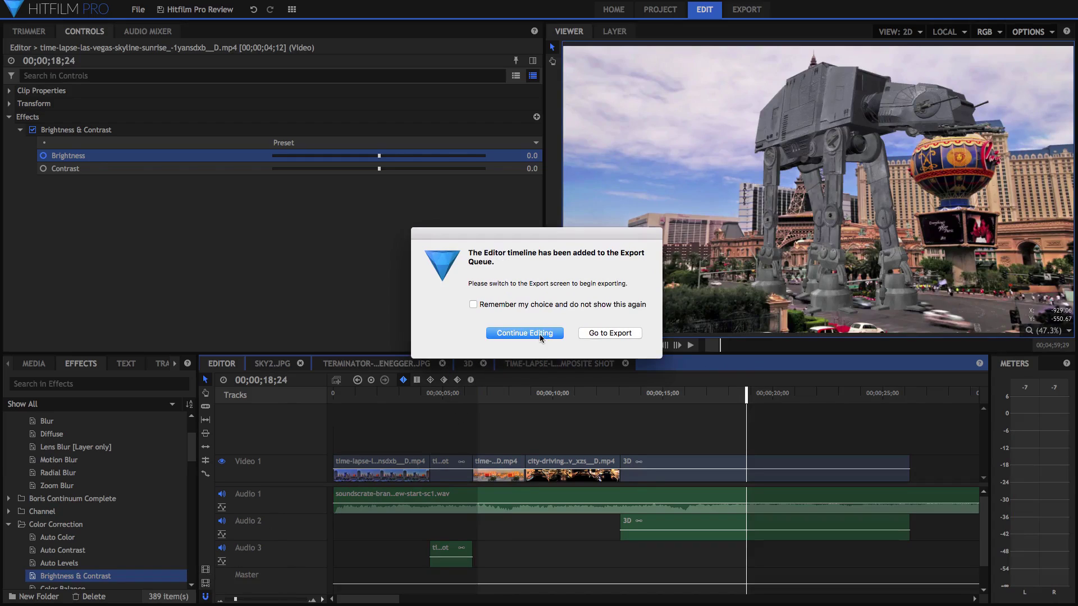
left_click(622, 335)
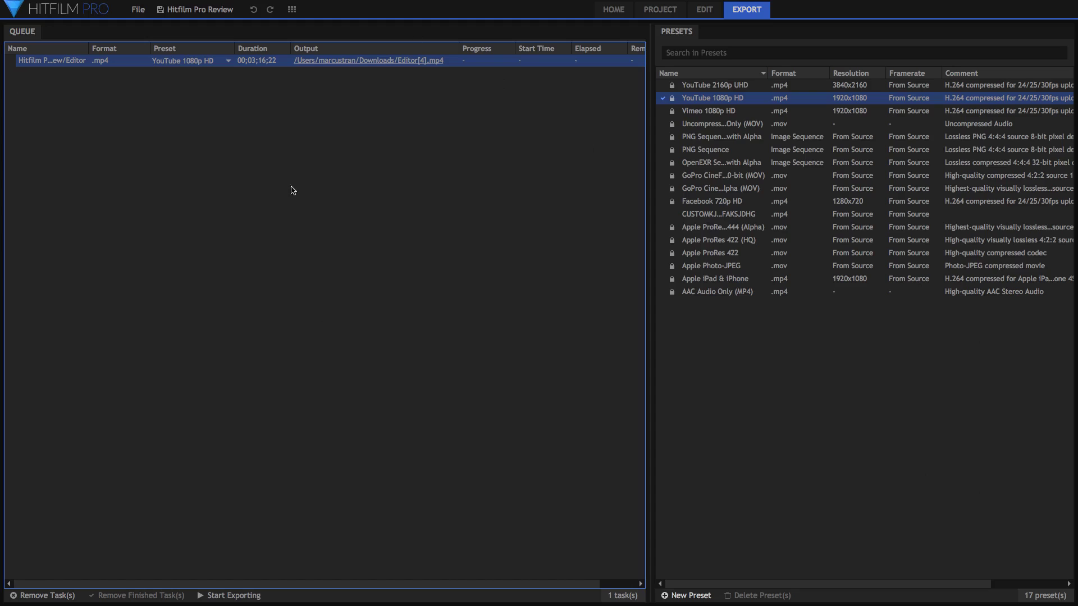
left_click(211, 61)
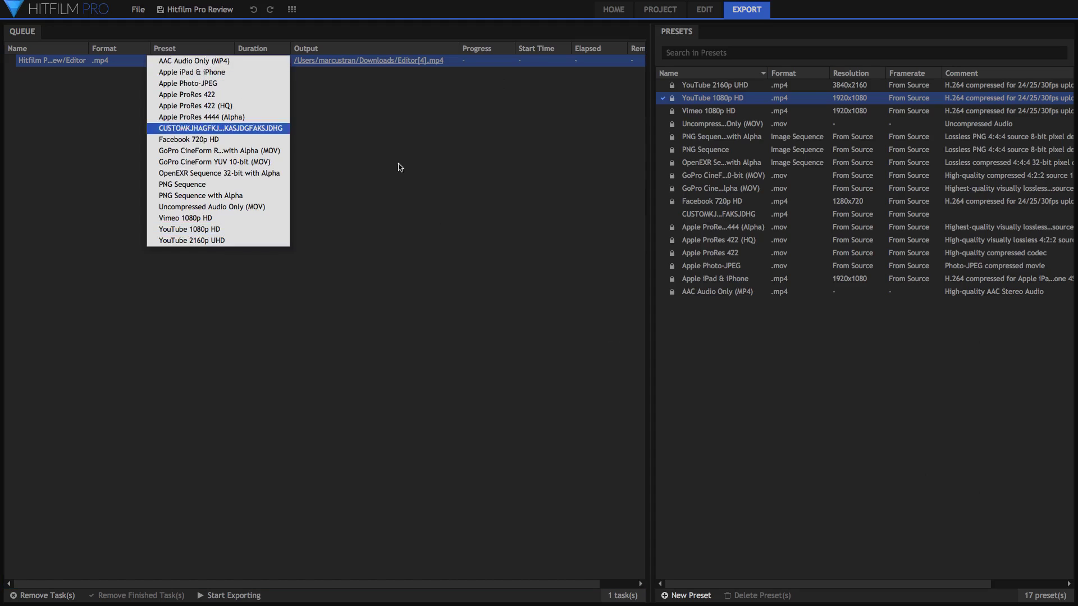
left_click(399, 166)
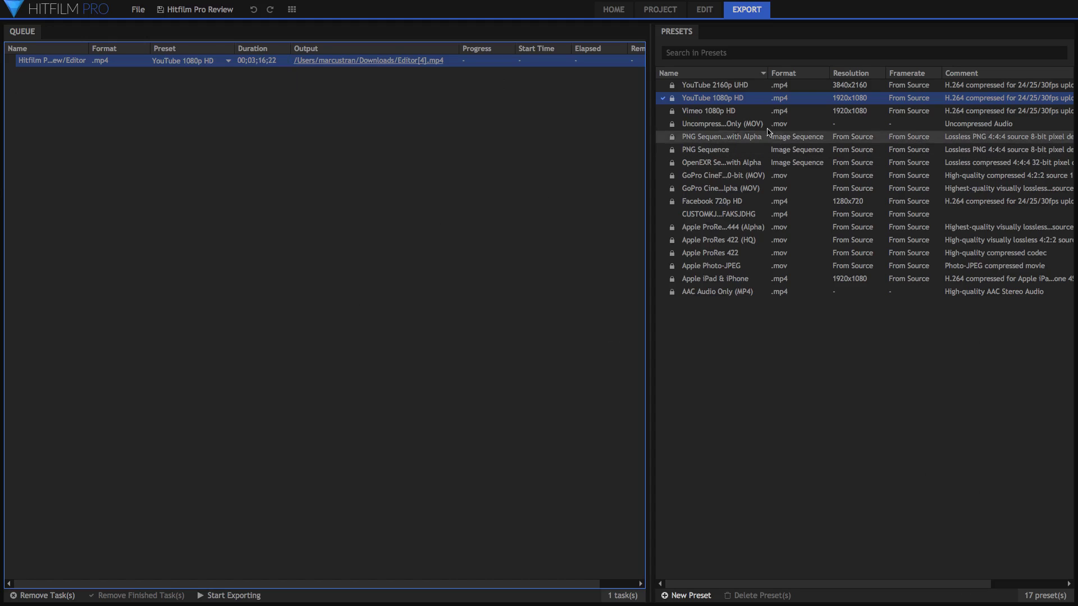
Return to the Edit workspace, go to 00;00;08;06 and browse the effects list from Color Correction through the remaining categories.
left_click(702, 15)
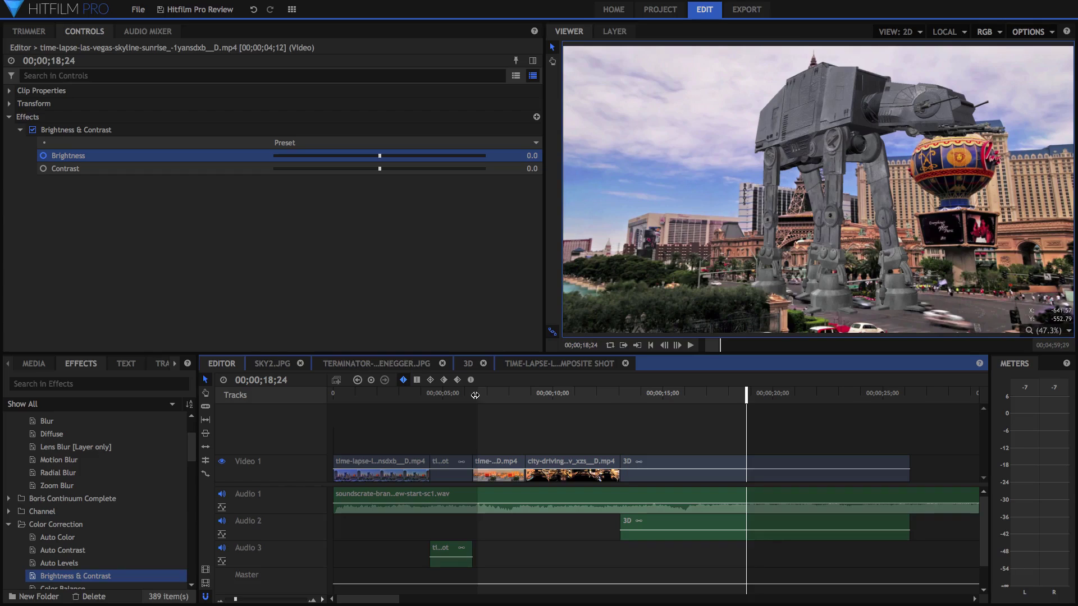
left_click(512, 395)
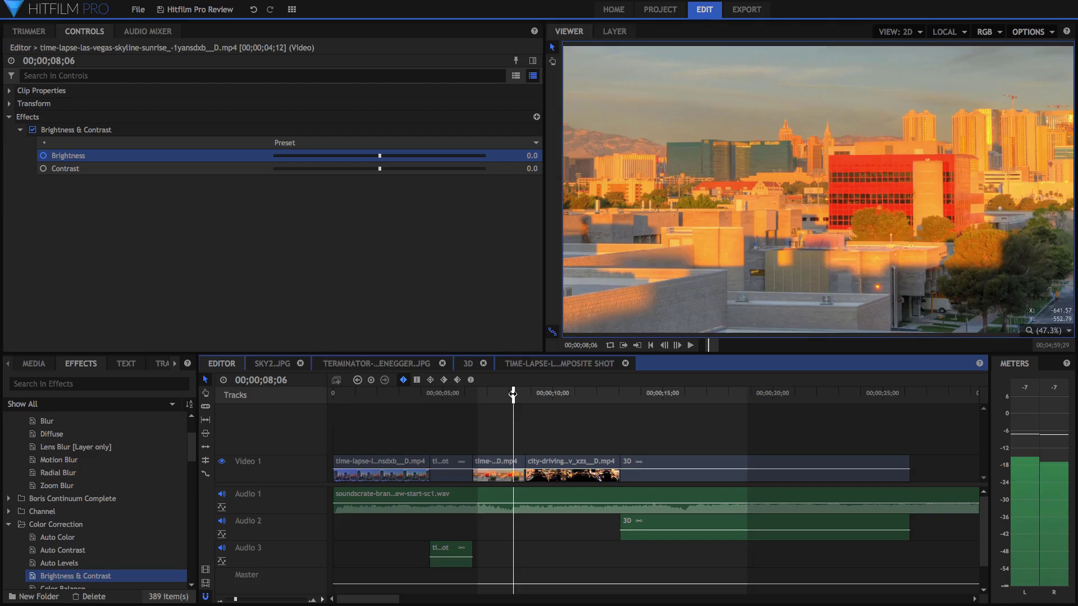
scroll(138, 513, "down", 4)
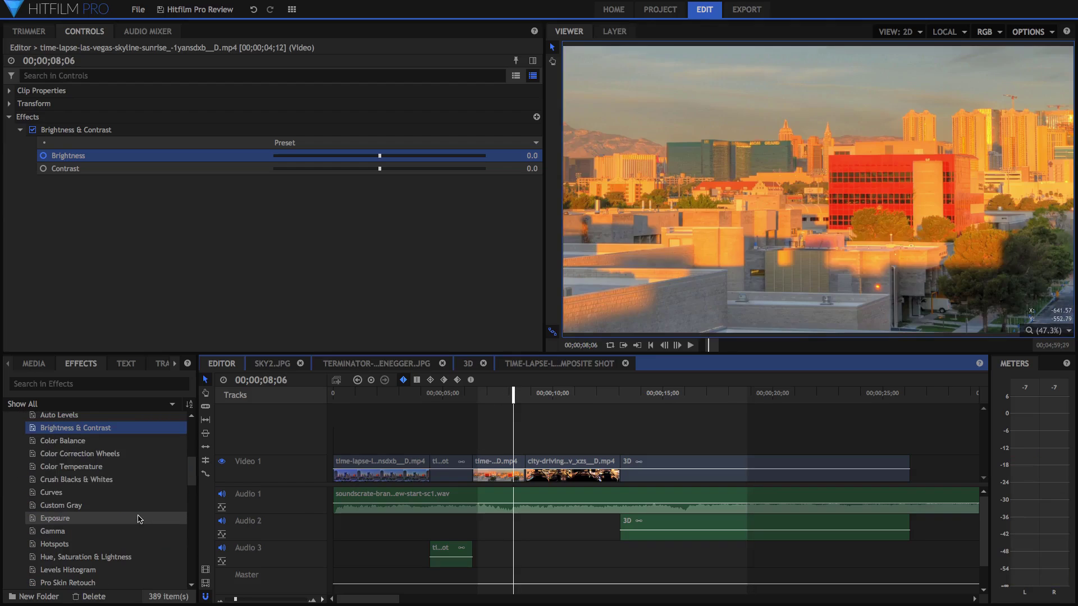
scroll(139, 513, "down", 4)
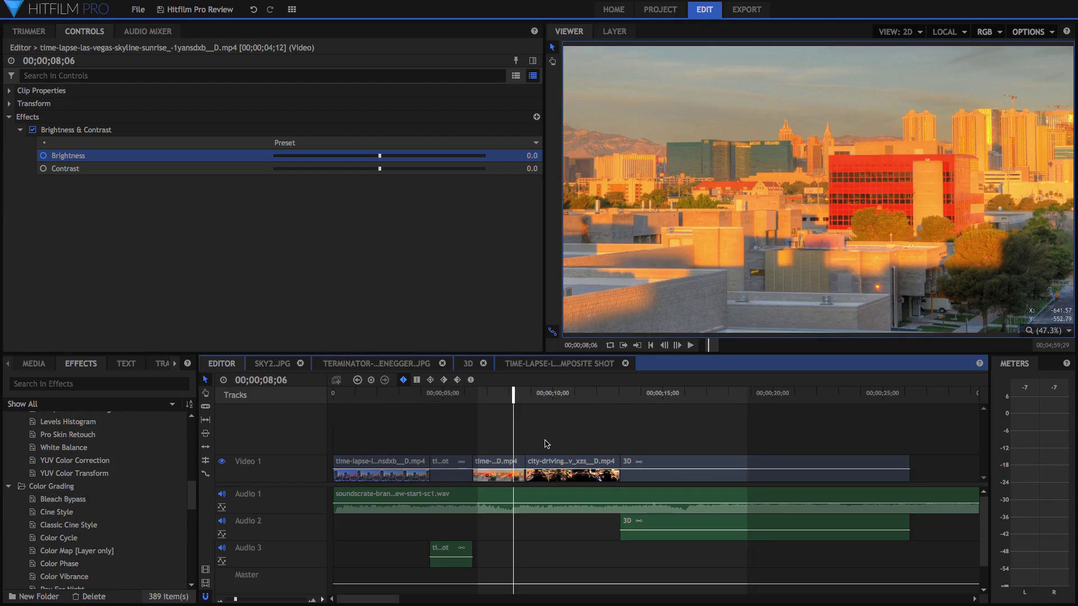
scroll(96, 498, "down", 4)
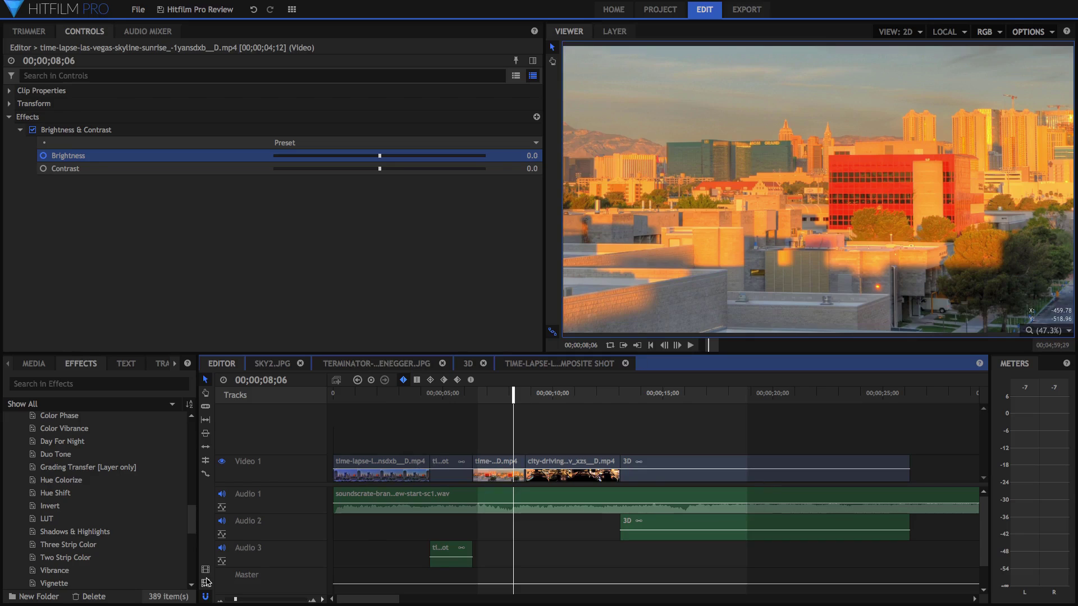
scroll(194, 568, "down", 5)
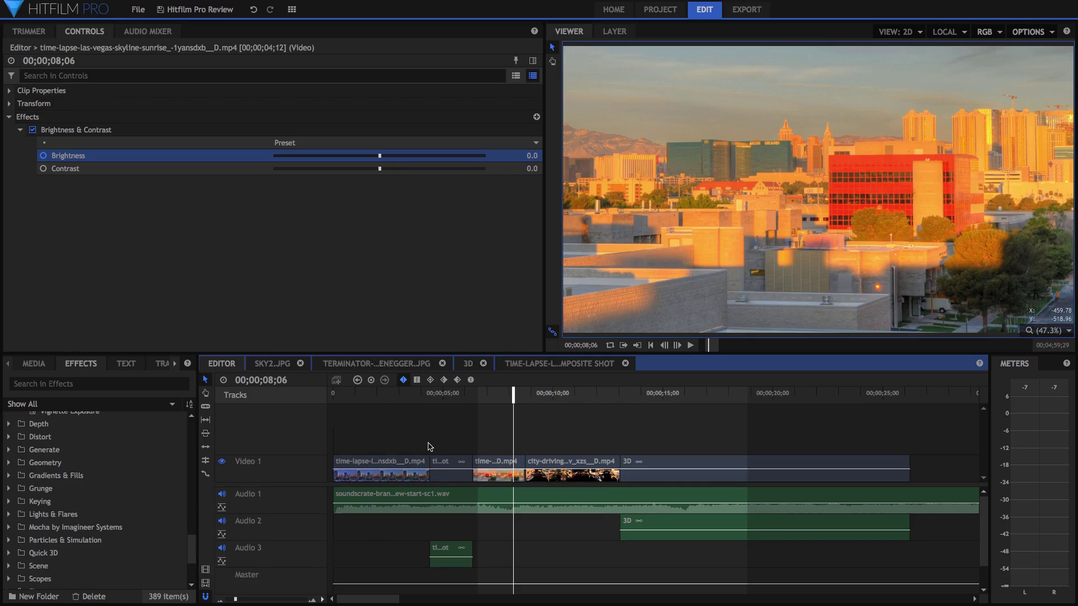
Scrub through the city-driving and time-lapse clips on the Editor timeline, stopping at 00;00;04;05, and look over the last effect categories.
left_click(540, 395)
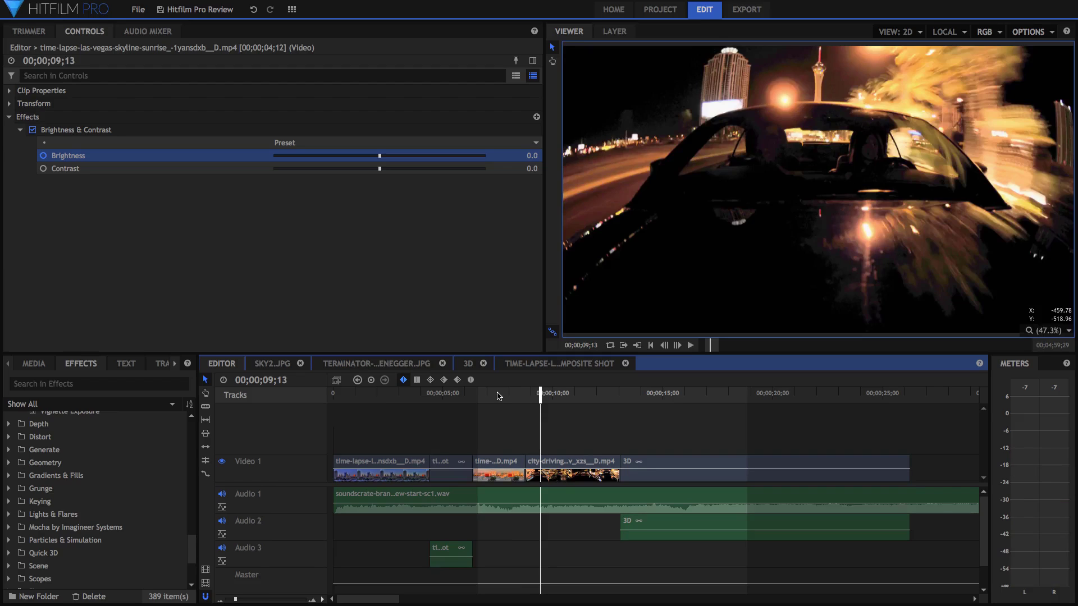
left_click(498, 395)
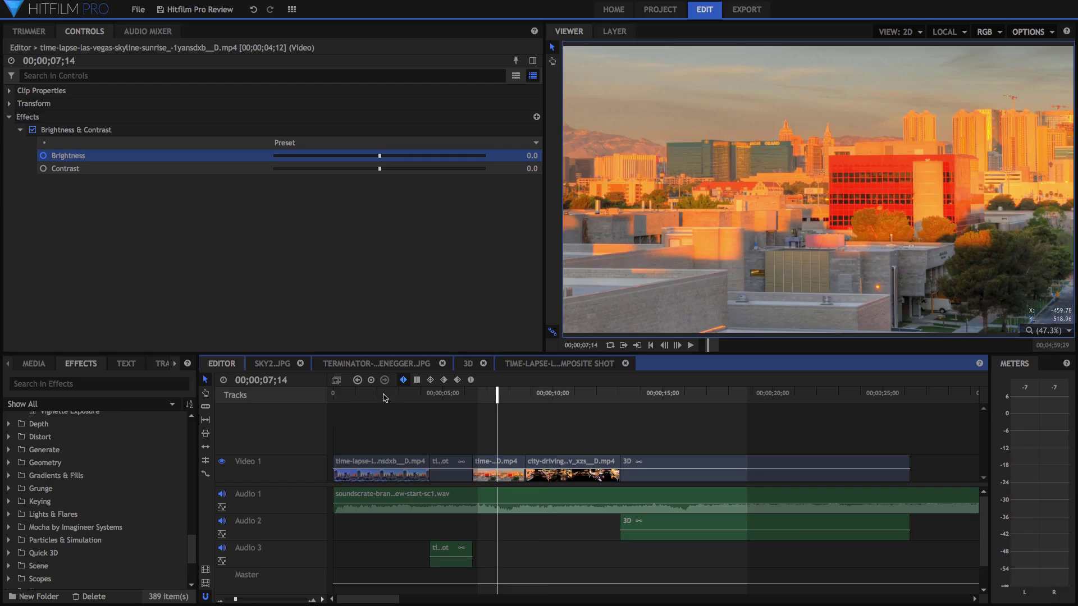
left_click(384, 395)
left_click_drag(383, 395, 350, 396)
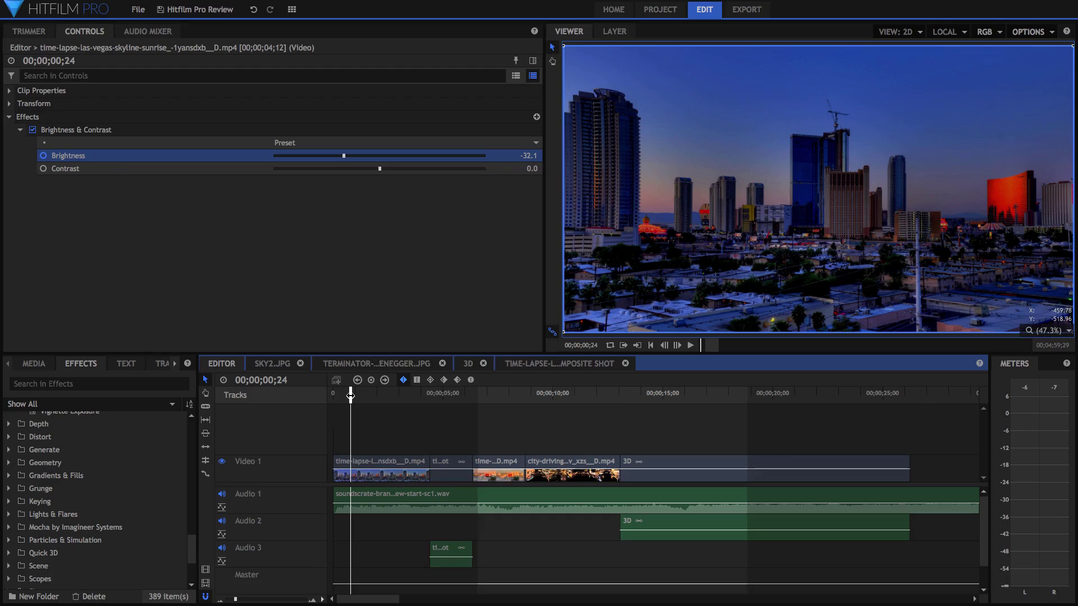
left_click_drag(420, 394, 424, 394)
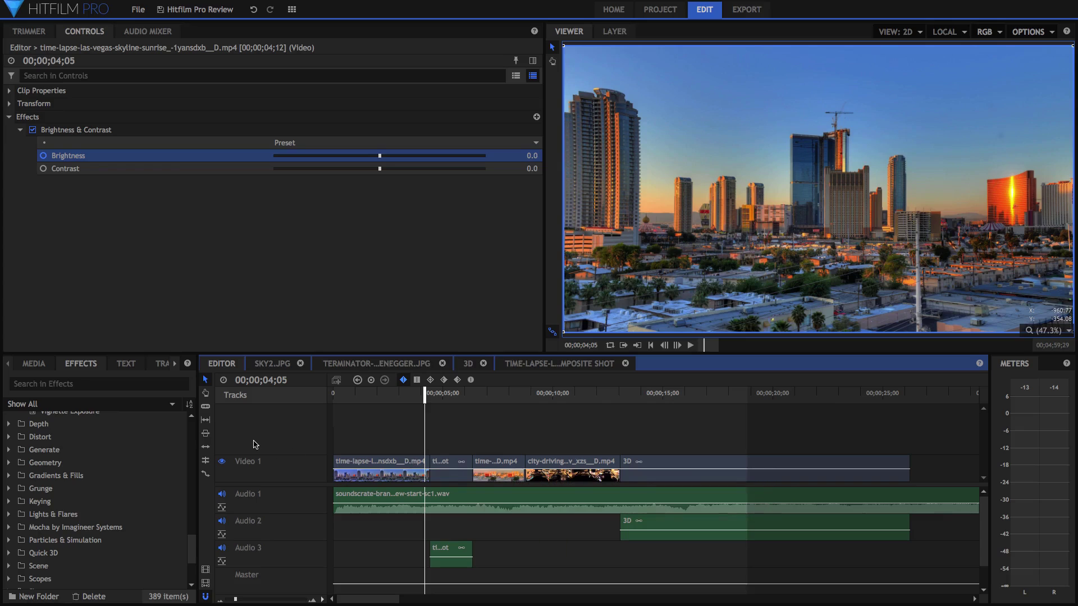
scroll(84, 444, "down", 3)
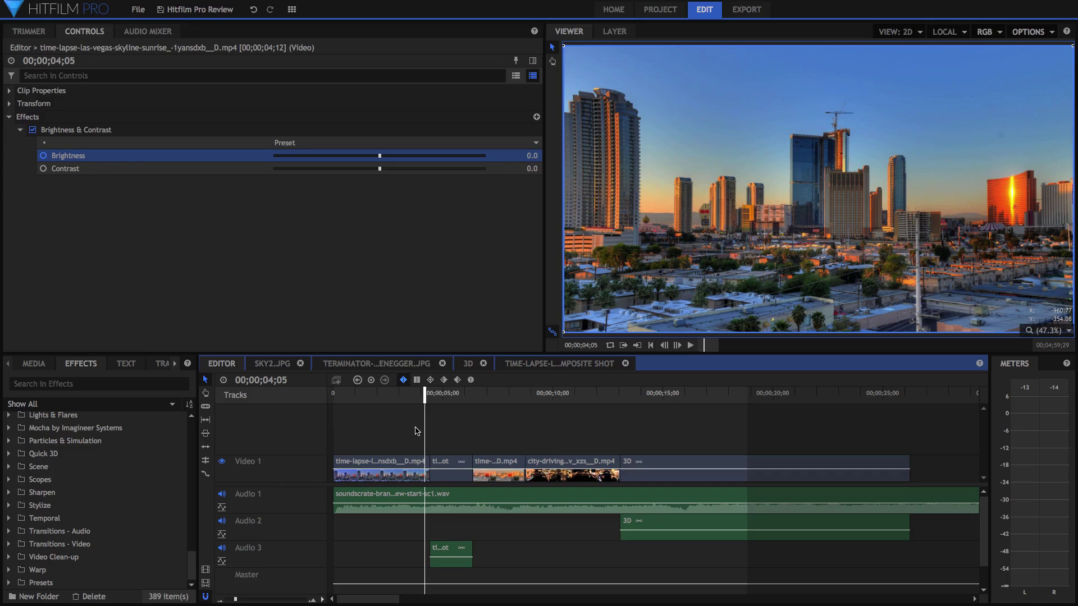
Select the first time-lapse clip, view the blurred time-lapse composite shot at 00;00;00;02 and return to the Editor sequence.
left_click(413, 466)
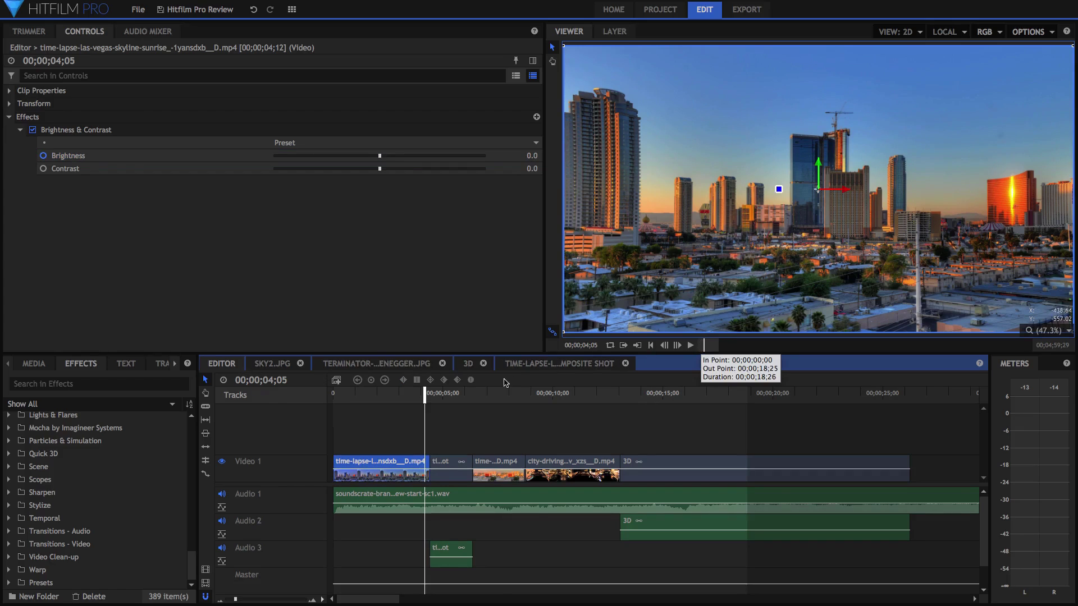
left_click(520, 366)
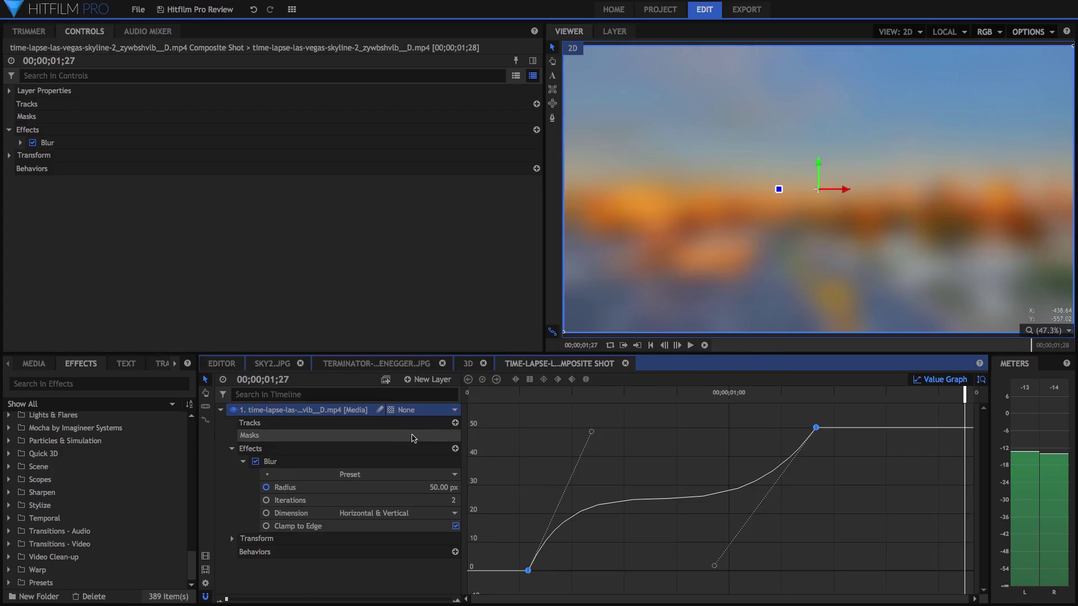
left_click(482, 394)
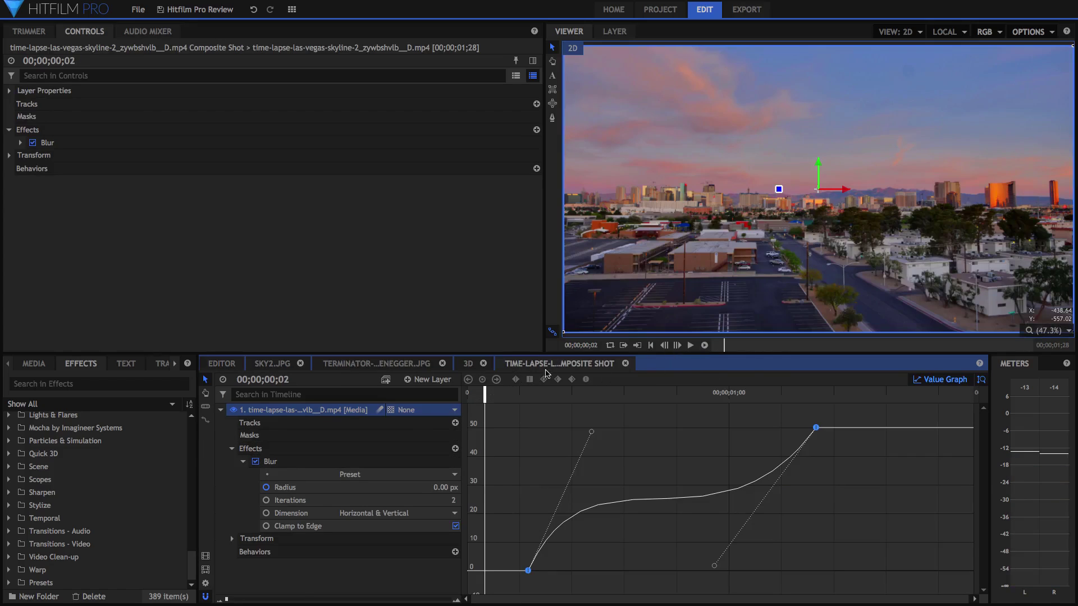
left_click(229, 366)
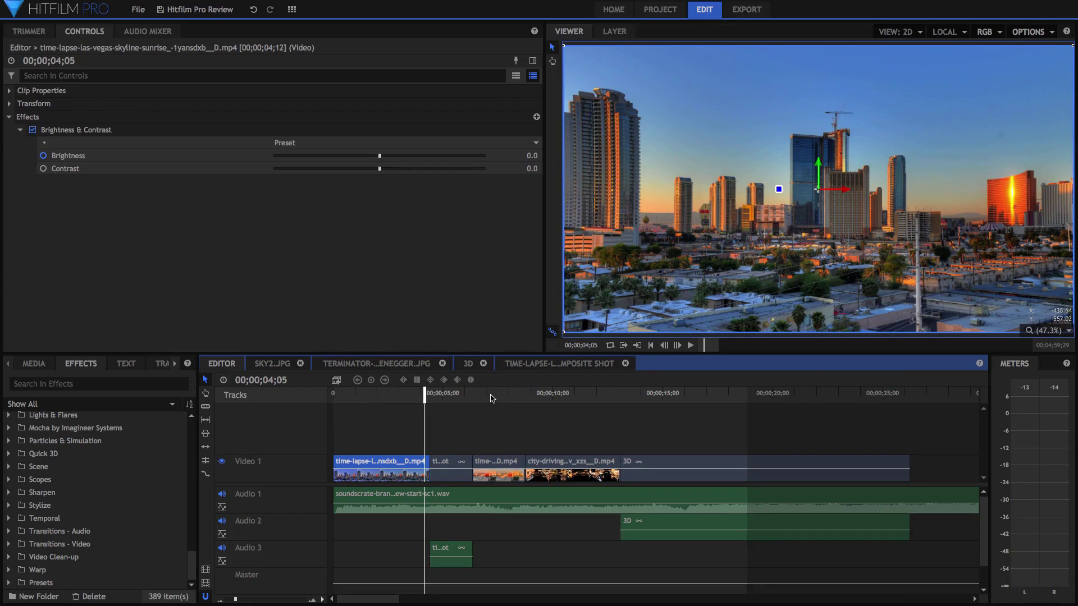
Add a new 400 by 400 text layer to the time-lapse composite shot.
left_click(526, 363)
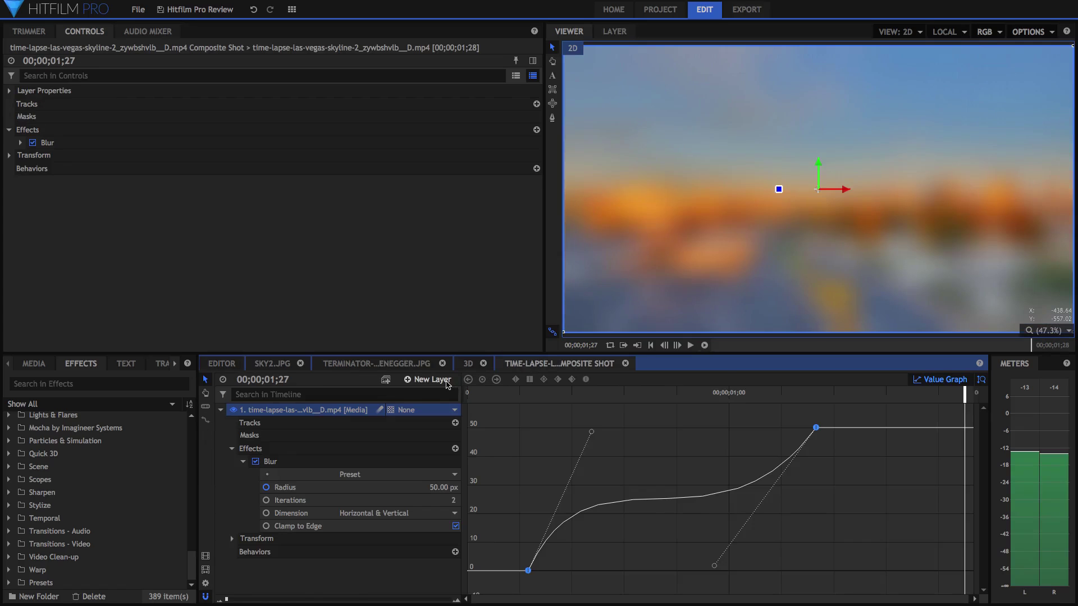
left_click(432, 380)
left_click(429, 405)
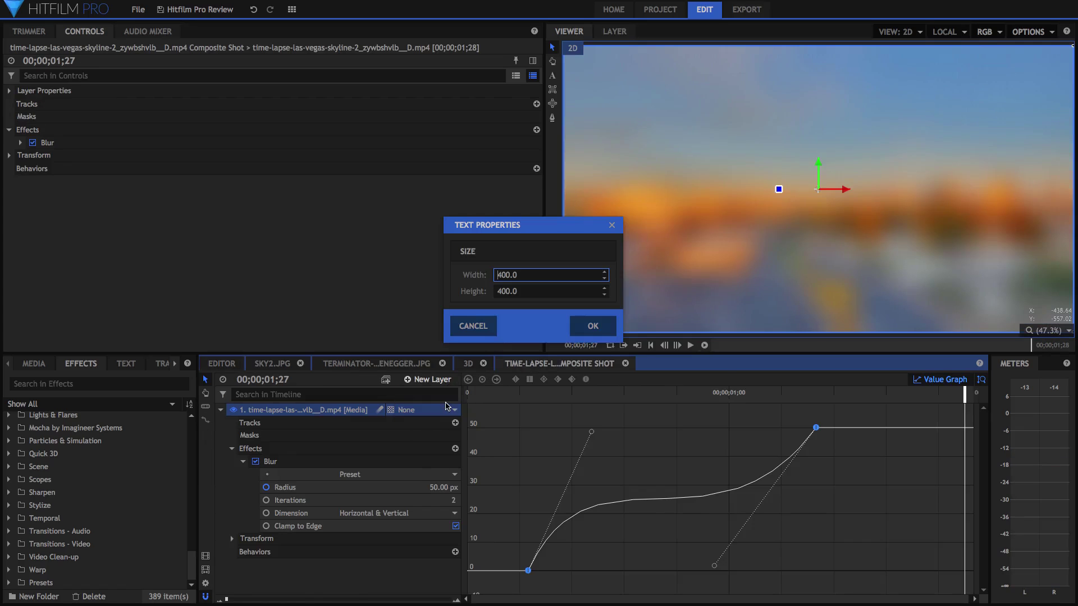
left_click(592, 326)
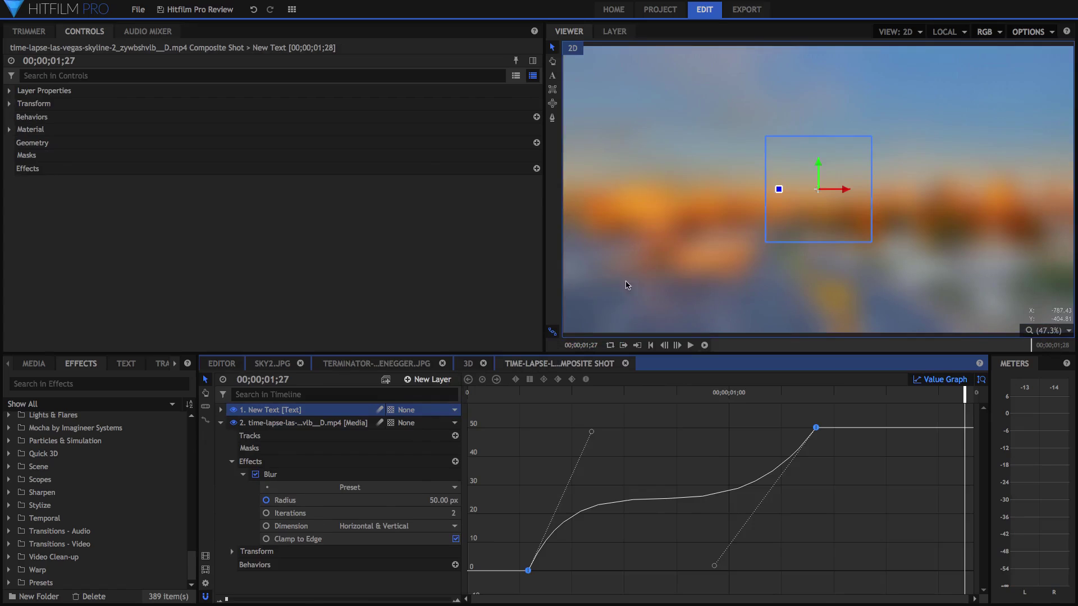
Enter the sample text "sgsrfgsfdg" in the new text layer's box on the blurred time-lapse composite shot.
left_click(553, 74)
left_click(825, 202)
type("sgsrfgsfdg")
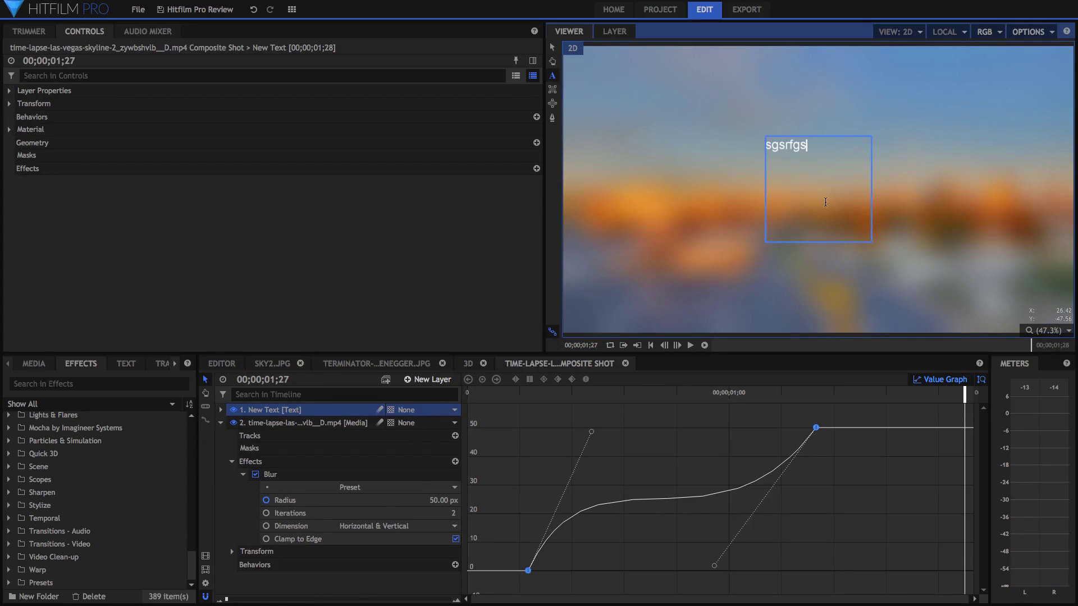
Return to the Editor sequence, search the effects for "text", look through the matching effects and deselect the first time-lapse clip.
left_click(223, 363)
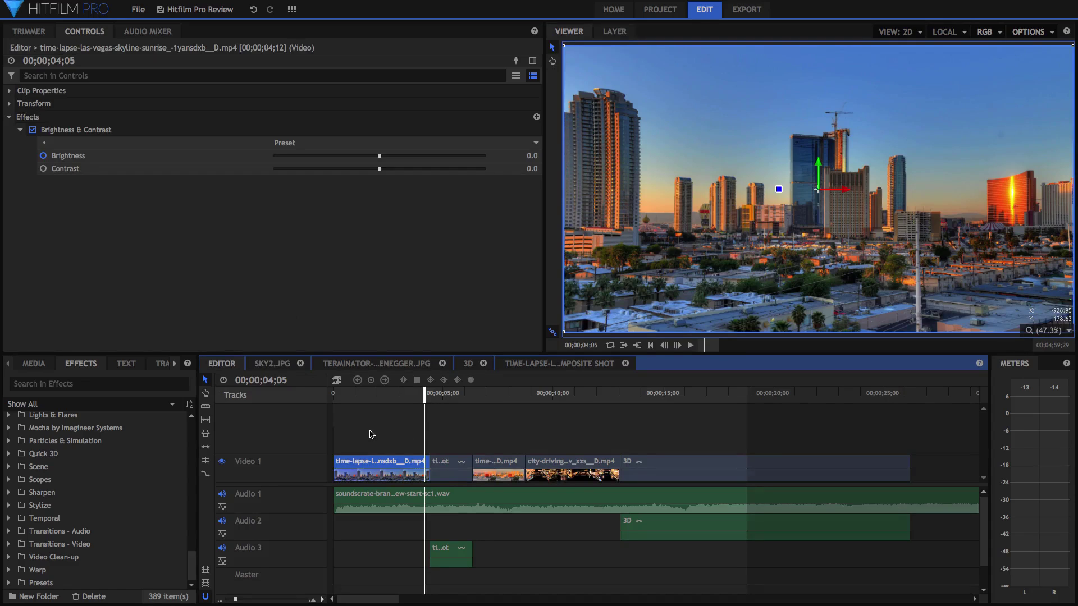
left_click(85, 387)
type("te")
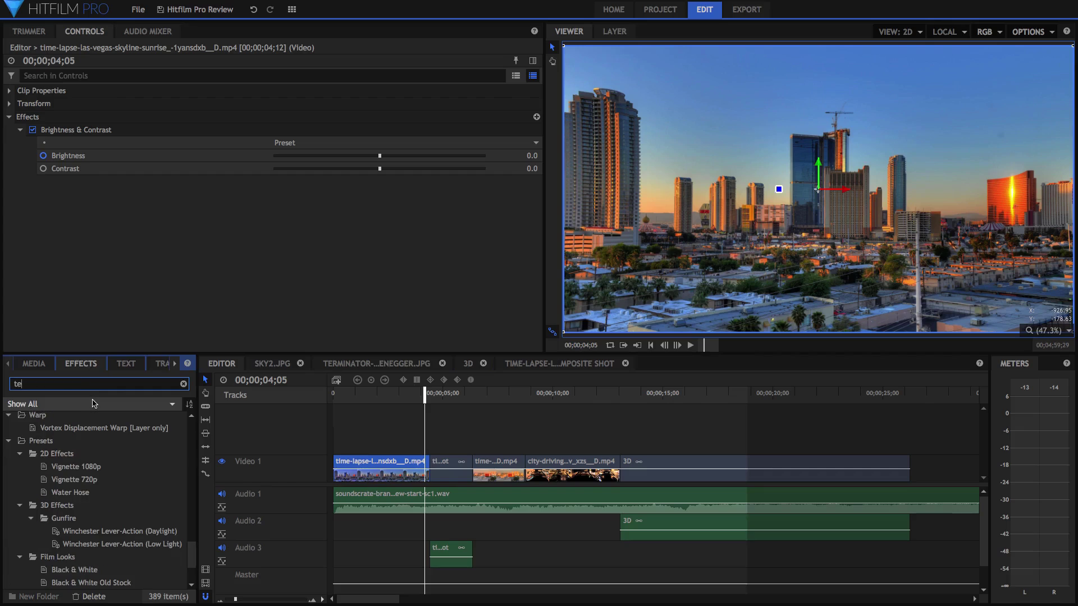
type("xt")
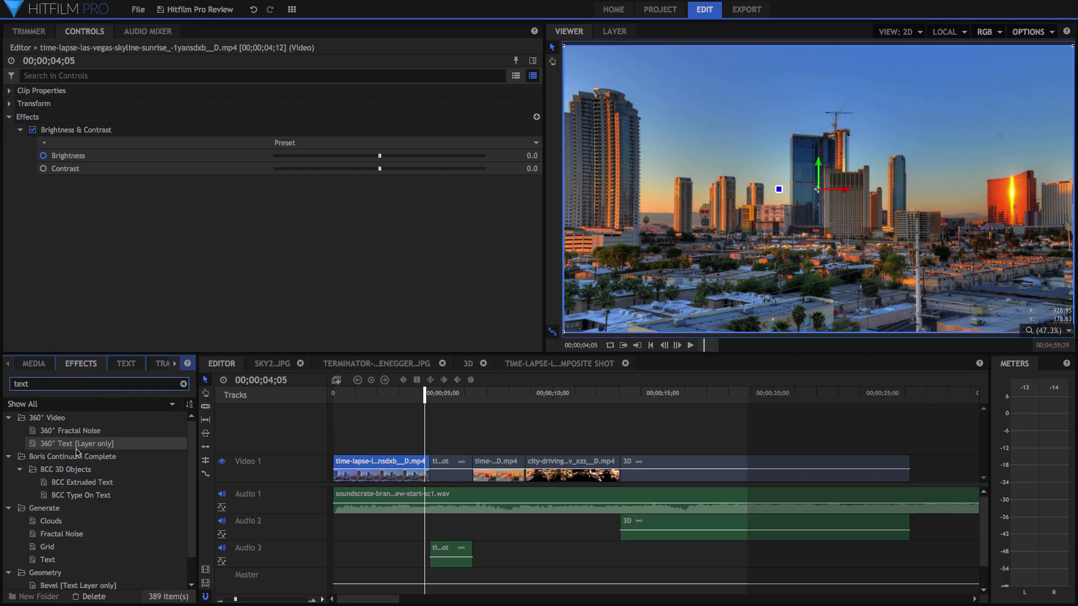
scroll(81, 456, "down", 1)
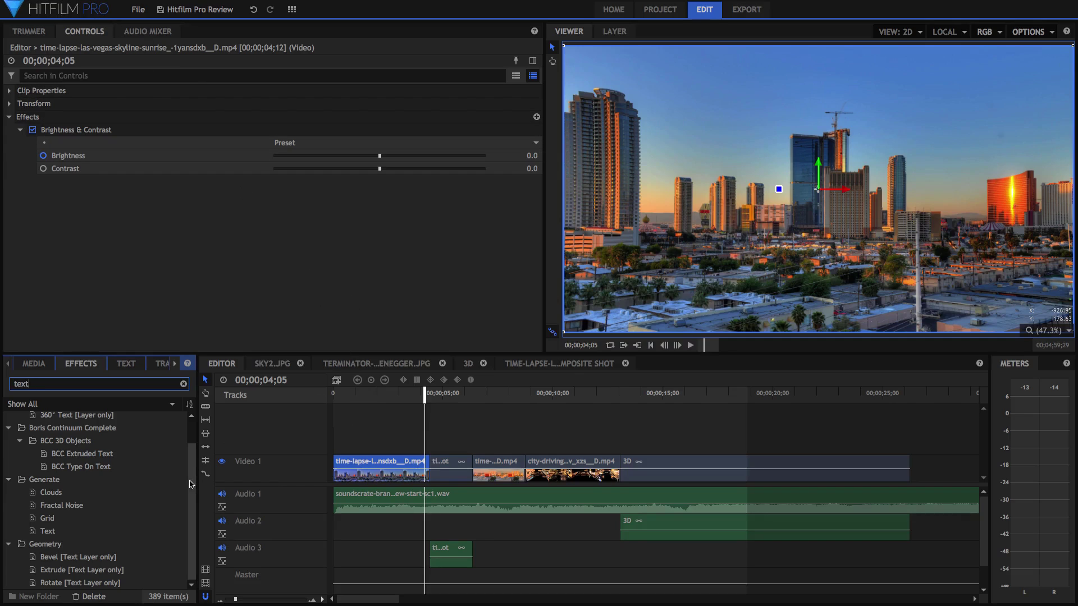
scroll(191, 483, "up", 1)
left_click(393, 401)
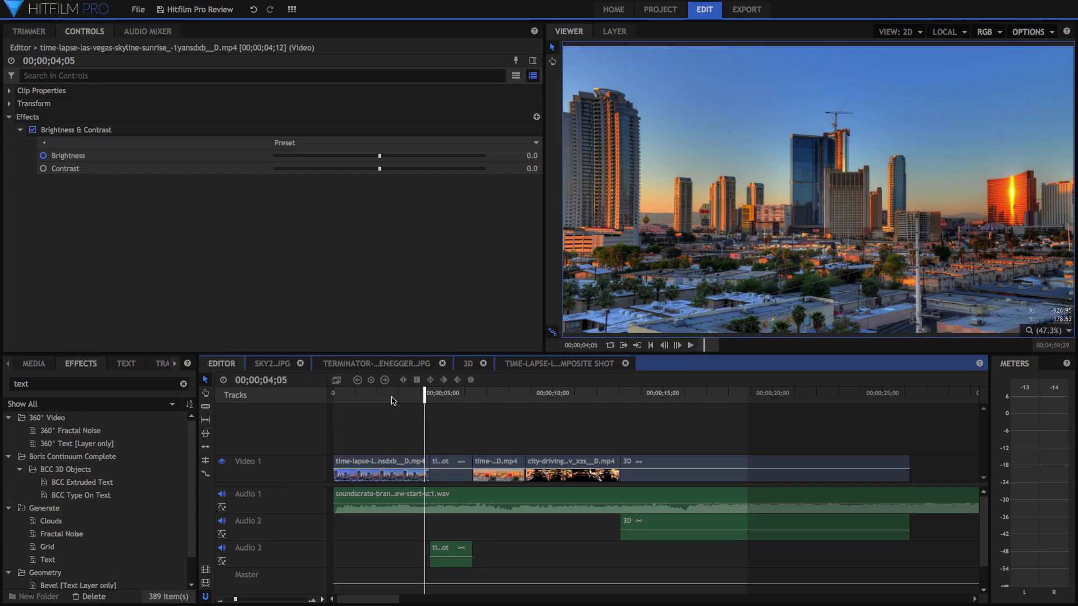